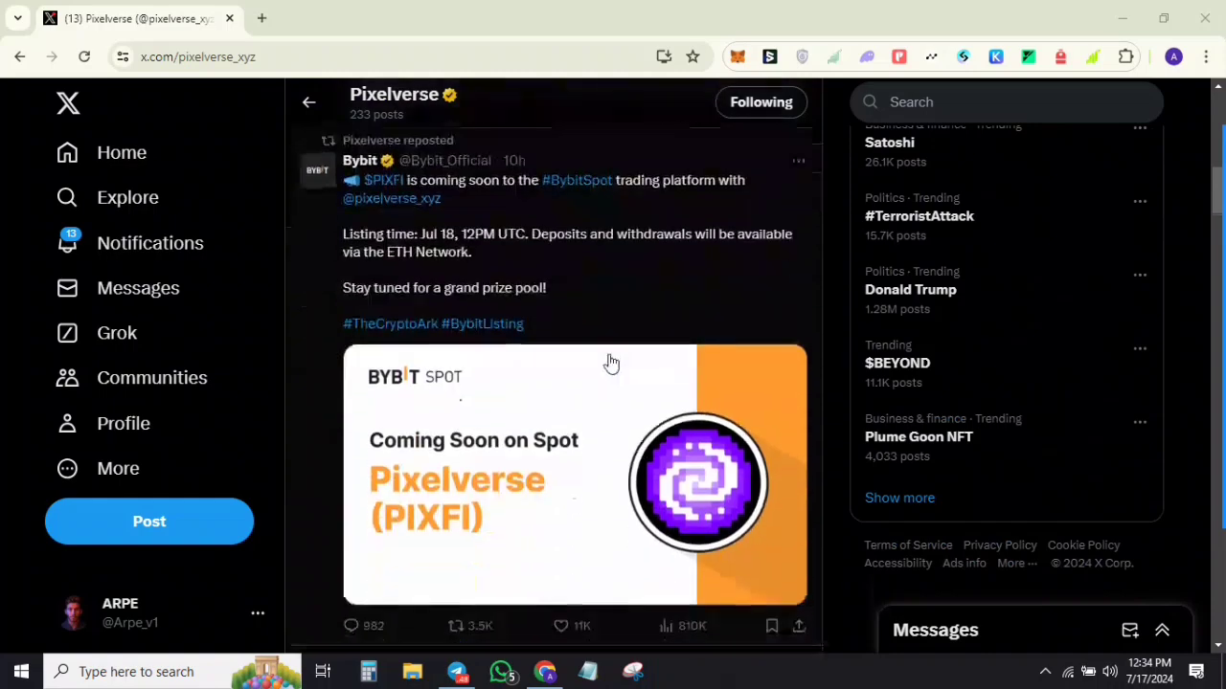
Step: Claim the 4,294,909.38 accumulated coins on the Earn tab, bringing the balance to 214.74M
{"action": "scroll", "coordinate": [609, 439], "scroll_direction": "up", "scroll_amount": 3}
{"action": "scroll", "coordinate": [609, 438], "scroll_direction": "up", "scroll_amount": 5}
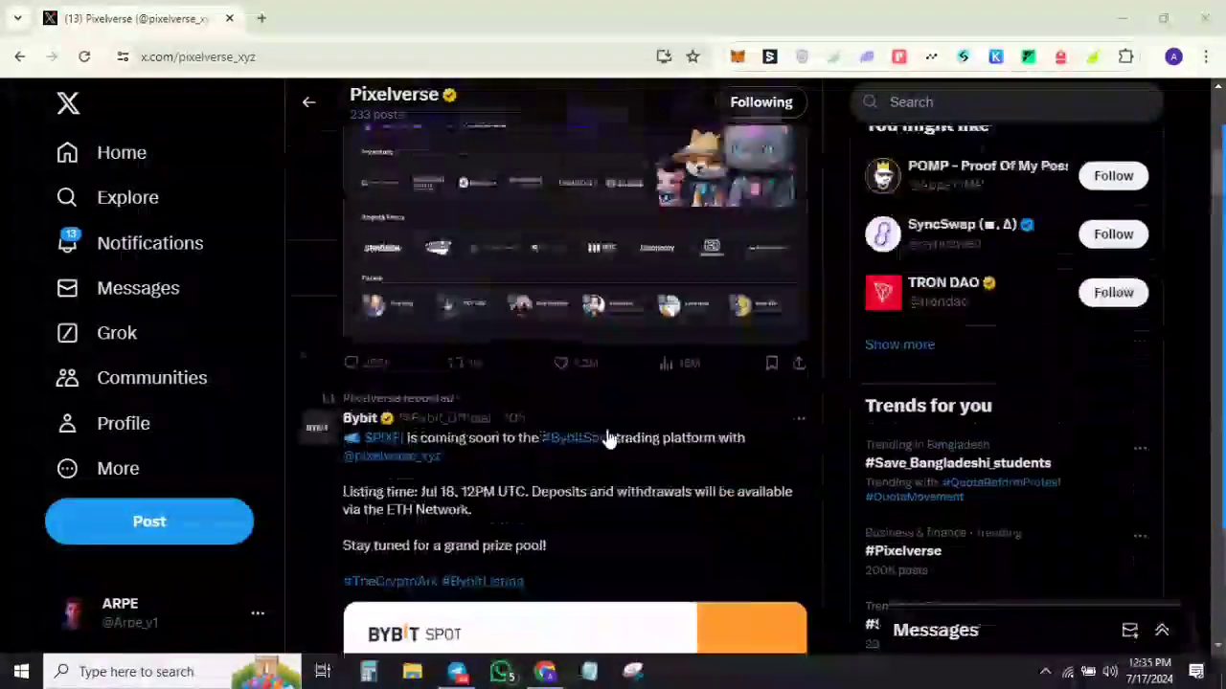
{"action": "scroll", "coordinate": [609, 438], "scroll_direction": "down", "scroll_amount": 2}
{"action": "scroll", "coordinate": [609, 439], "scroll_direction": "up", "scroll_amount": 10}
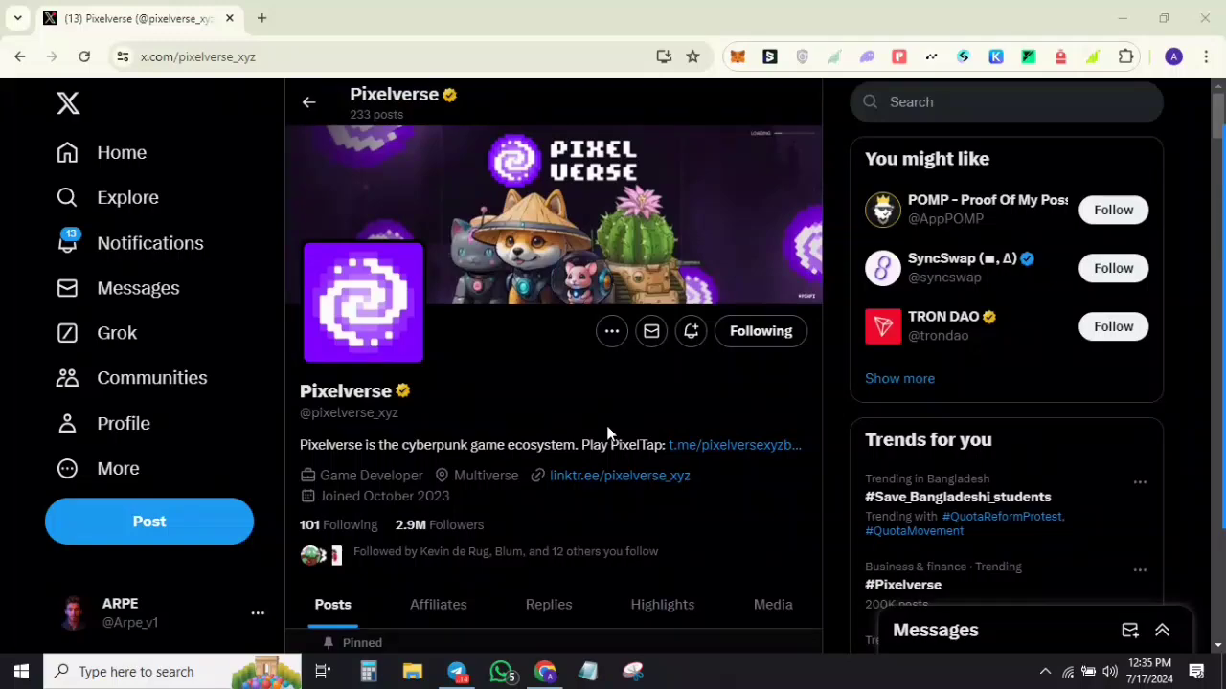
{"action": "scroll", "coordinate": [602, 422], "scroll_direction": "down", "scroll_amount": 10}
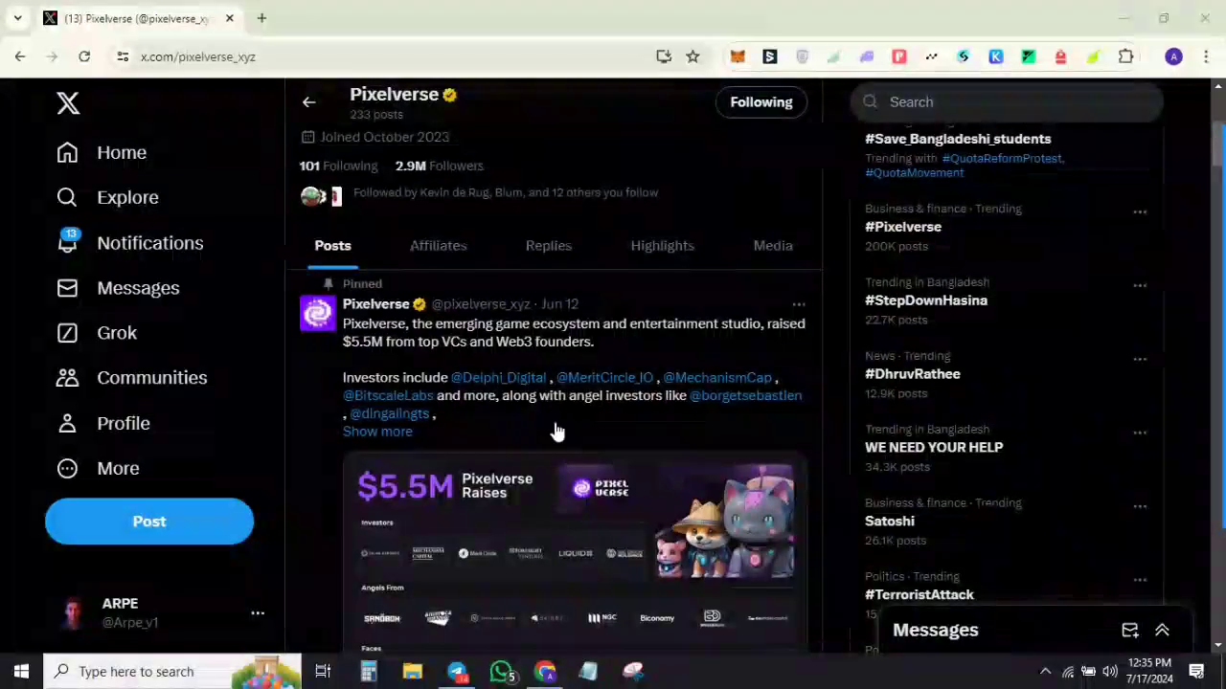
{"action": "scroll", "coordinate": [498, 424], "scroll_direction": "down", "scroll_amount": 5}
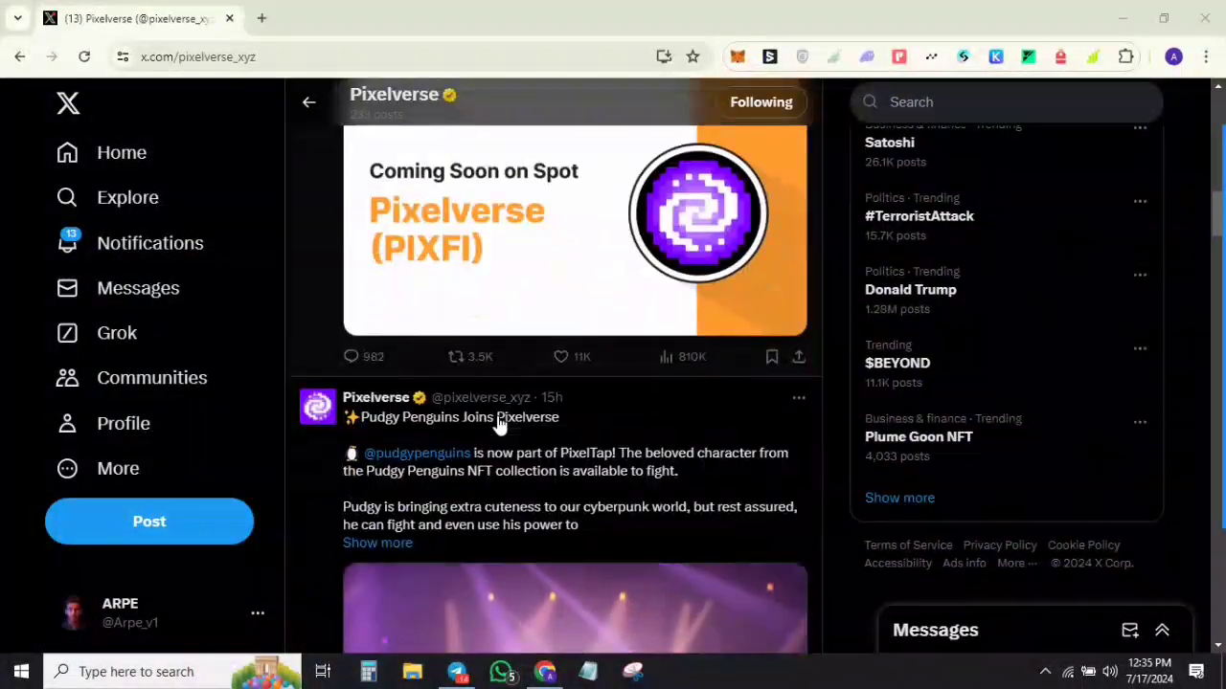
{"action": "scroll", "coordinate": [498, 424], "scroll_direction": "up", "scroll_amount": 1}
{"action": "scroll", "coordinate": [498, 424], "scroll_direction": "down", "scroll_amount": 3}
{"action": "scroll", "coordinate": [498, 424], "scroll_direction": "down", "scroll_amount": 8}
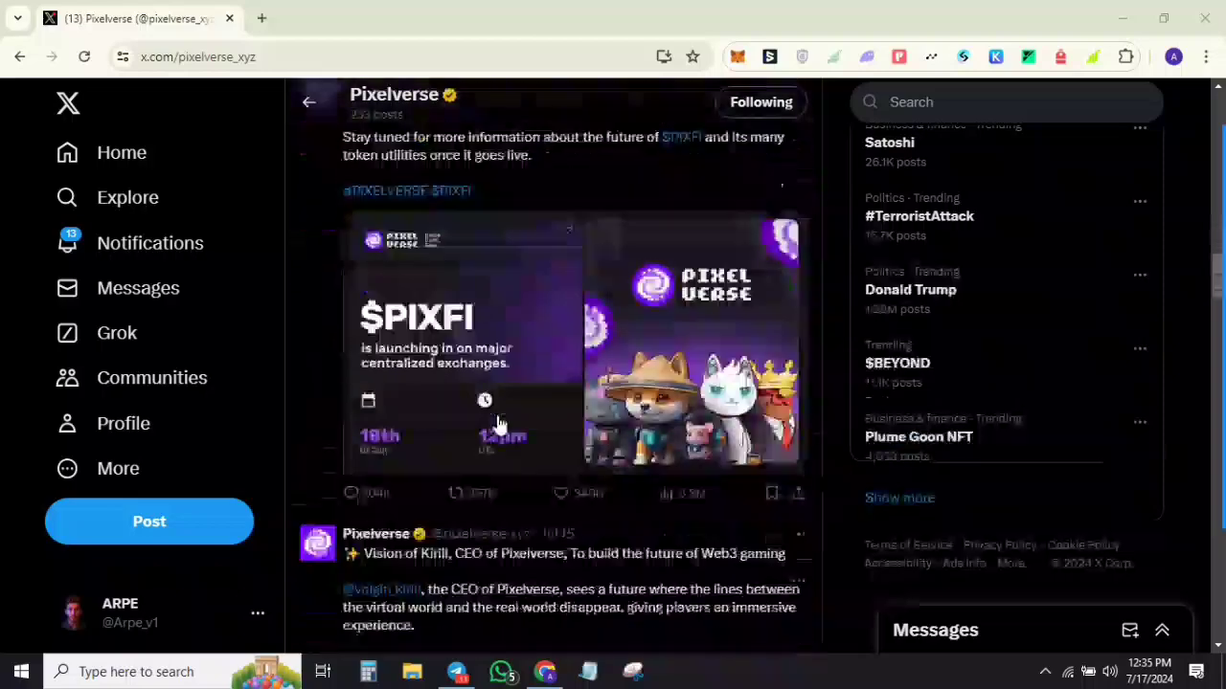
{"action": "scroll", "coordinate": [511, 476], "scroll_direction": "up", "scroll_amount": 5}
{"action": "scroll", "coordinate": [511, 474], "scroll_direction": "up", "scroll_amount": 8}
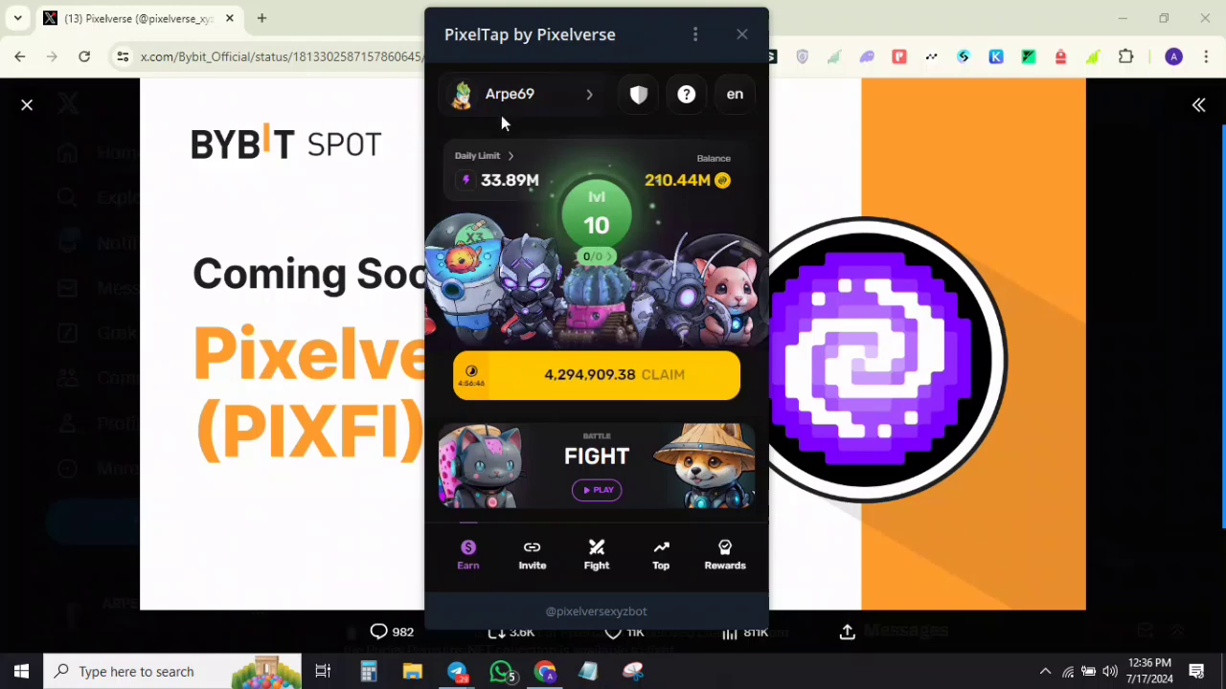
{"action": "left_click", "coordinate": [586, 383]}
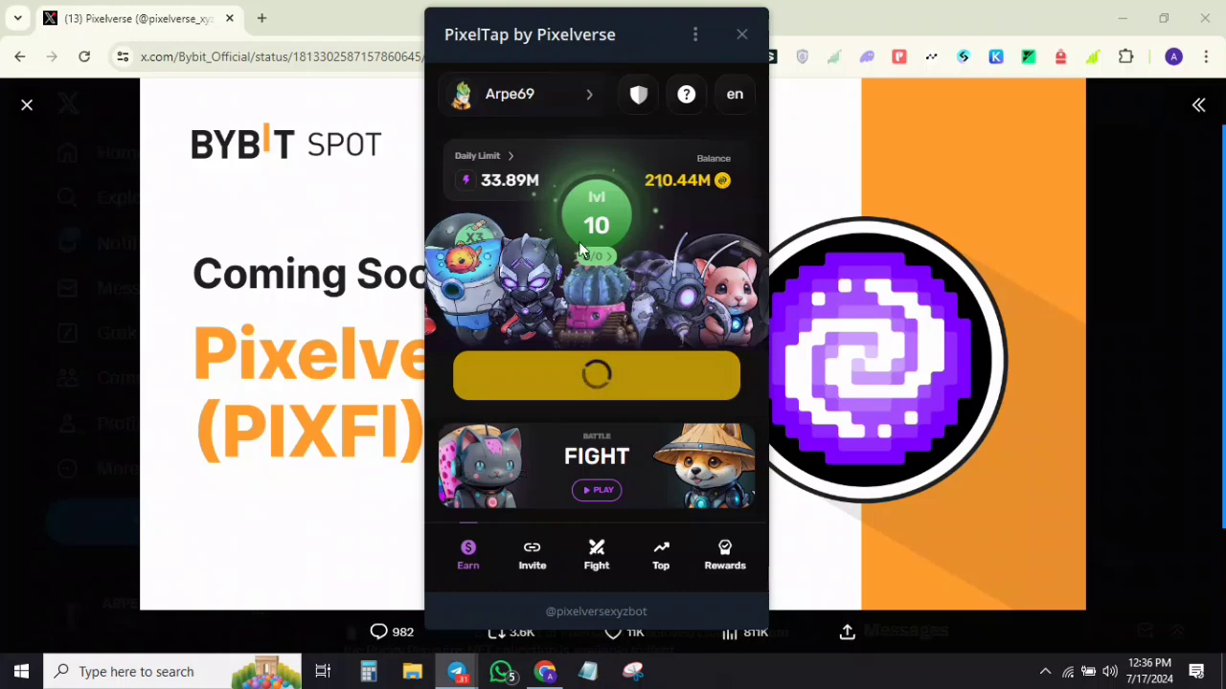
{"action": "mouse_move", "coordinate": [1222, 249]}
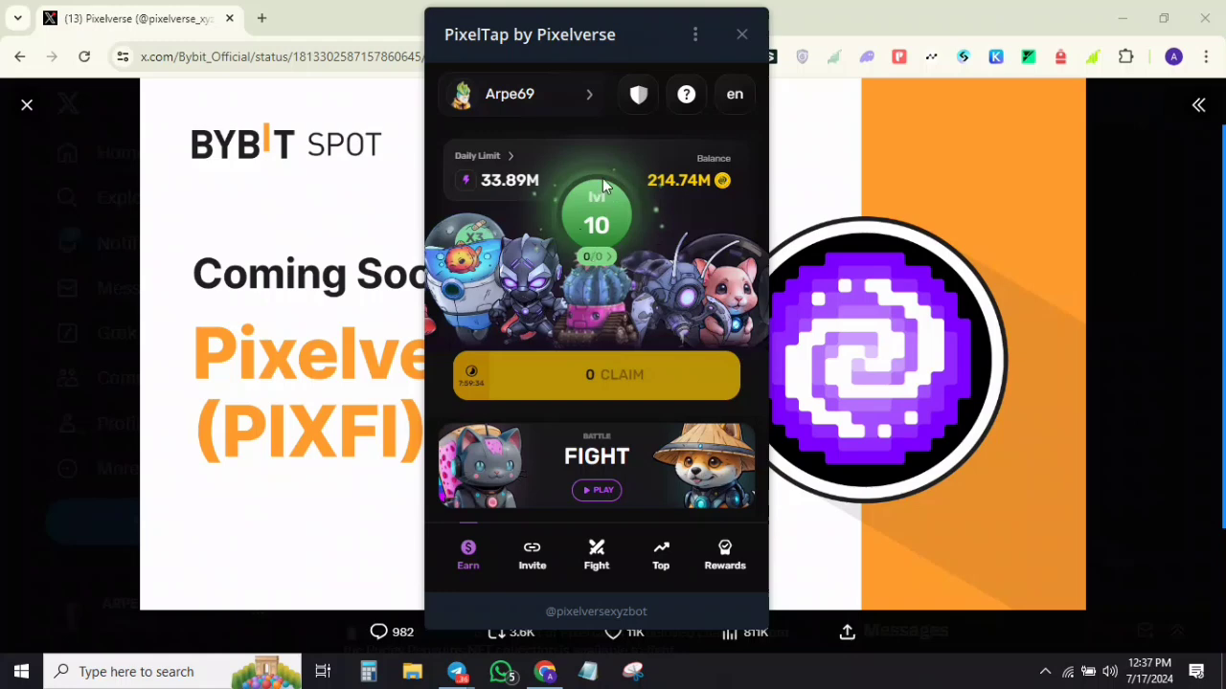
{"action": "left_click", "coordinate": [1196, 367]}
{"action": "mouse_move", "coordinate": [584, 456]}
{"action": "left_mouse_down"}
{"action": "mouse_move", "coordinate": [597, 197]}
{"action": "mouse_move", "coordinate": [627, 192]}
{"action": "mouse_move", "coordinate": [593, 191]}
{"action": "mouse_move", "coordinate": [614, 202]}
{"action": "left_mouse_up"}
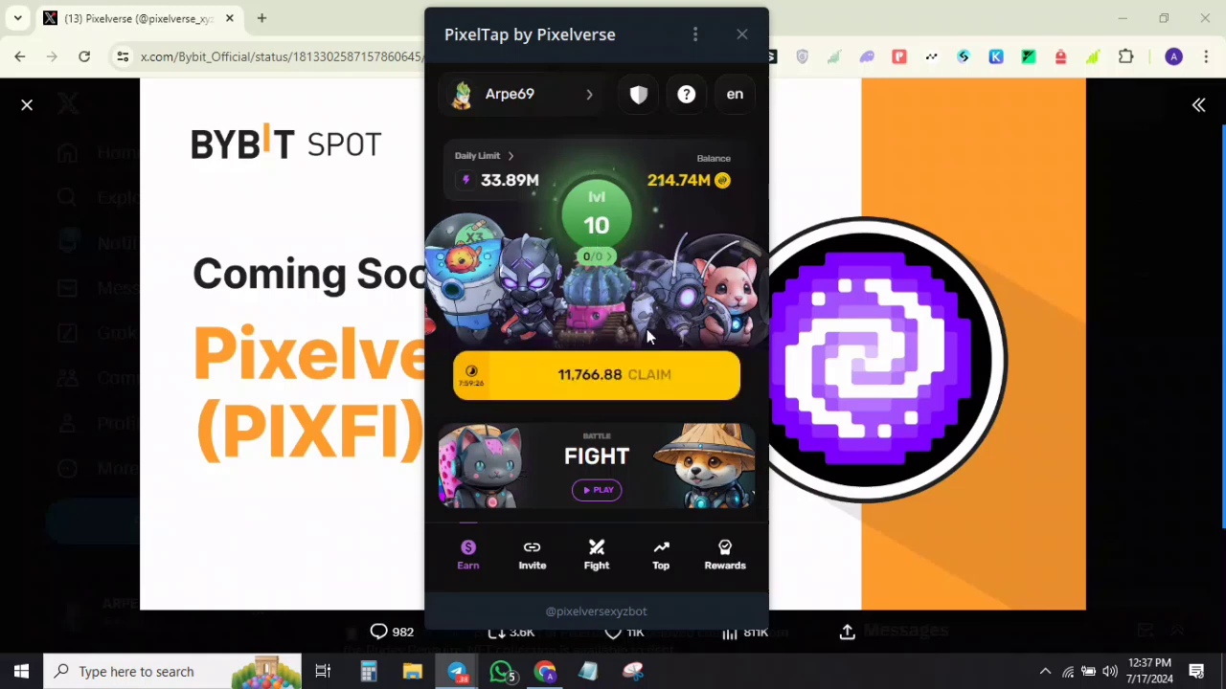
Step: Claim the 40K Day 4 daily reward in Rewards, then start the Daily Combo puzzle
{"action": "left_click", "coordinate": [725, 566]}
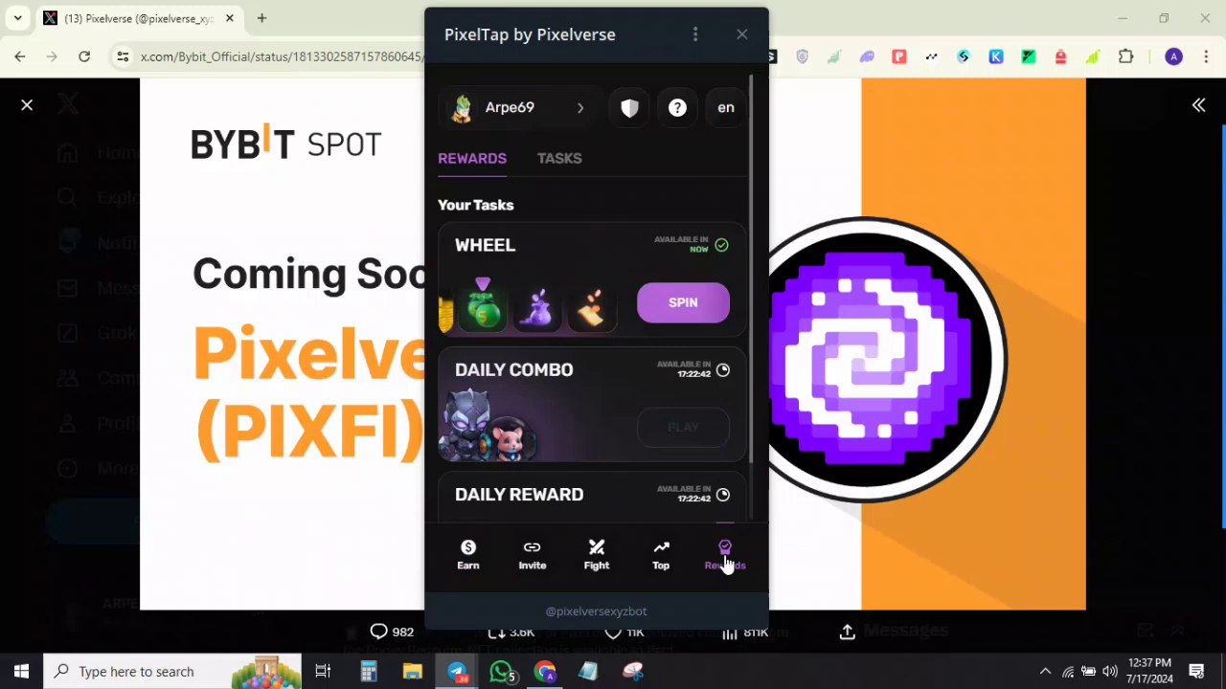
{"action": "scroll", "coordinate": [650, 427], "scroll_direction": "down", "scroll_amount": 1}
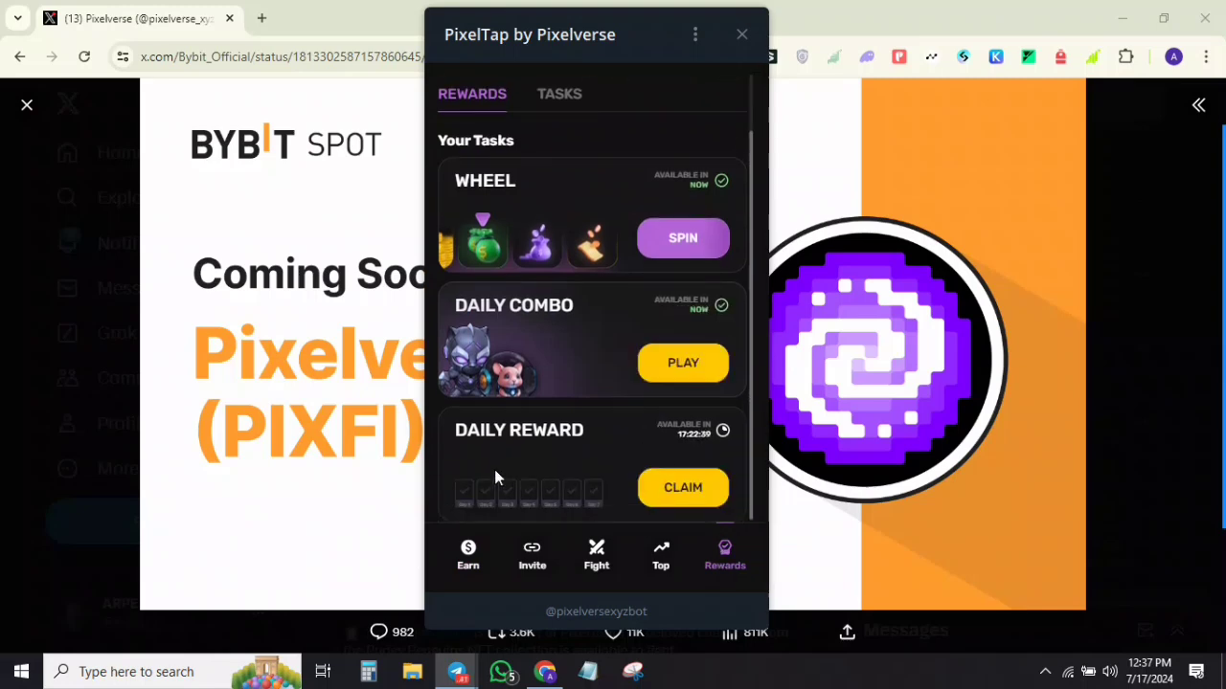
{"action": "left_click", "coordinate": [691, 496]}
{"action": "left_click", "coordinate": [603, 560]}
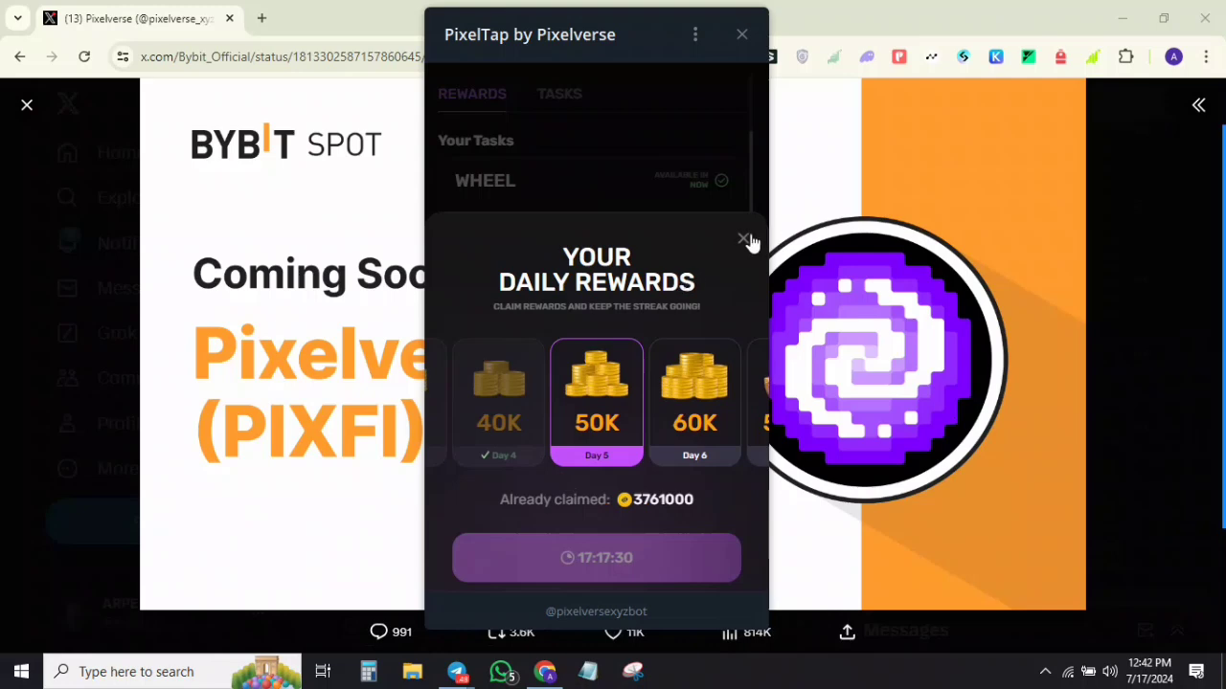
{"action": "left_click", "coordinate": [744, 238]}
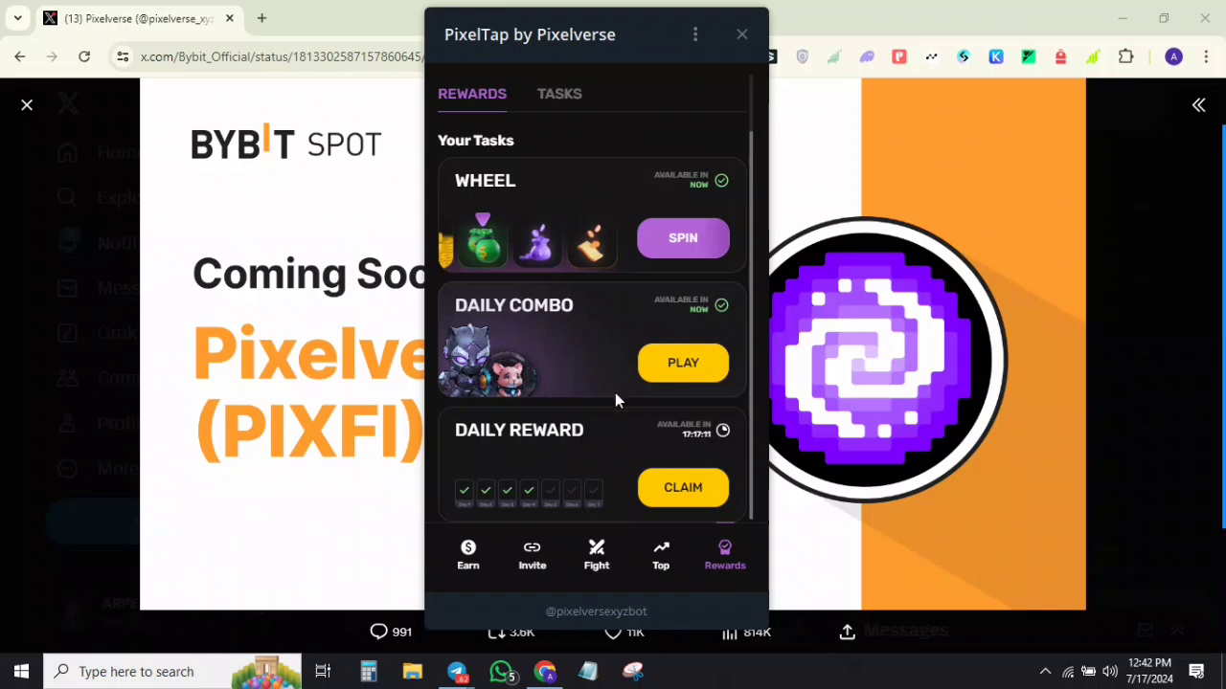
{"action": "left_click", "coordinate": [680, 372]}
{"action": "mouse_move", "coordinate": [1220, 244]}
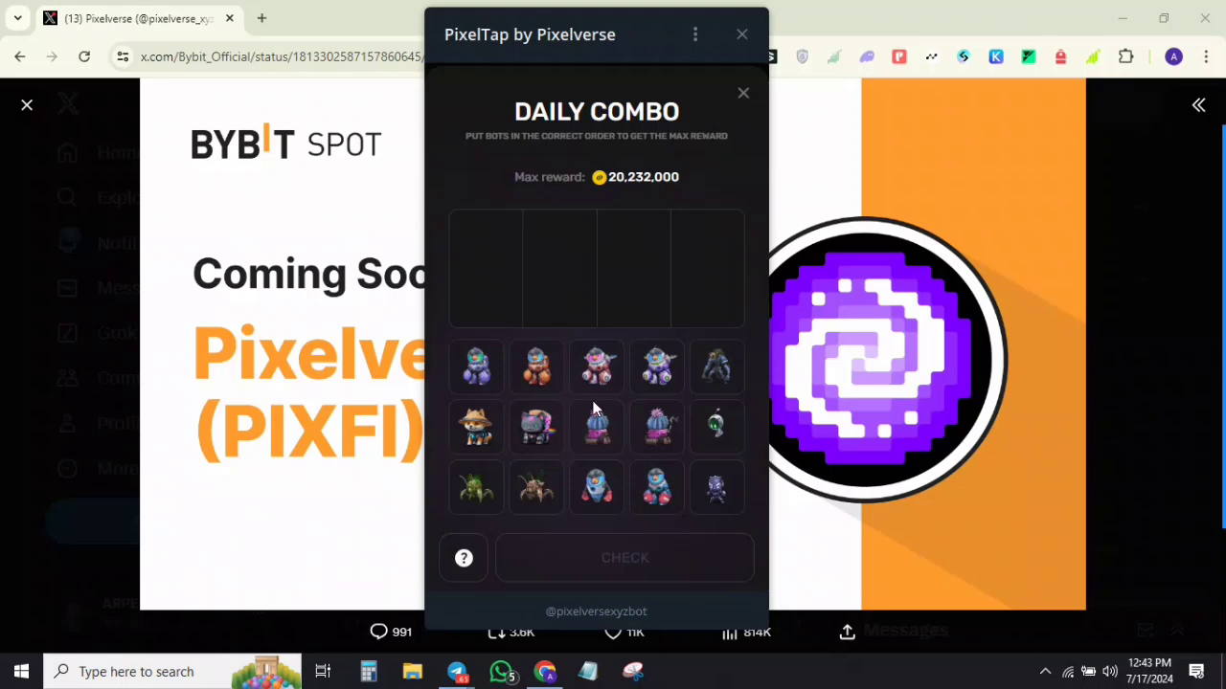
Step: Fill the combo slots with bots and claim the 20,232,000 Daily Combo reward
{"action": "left_click_drag", "start_coordinate": [709, 486], "coordinate": [498, 282]}
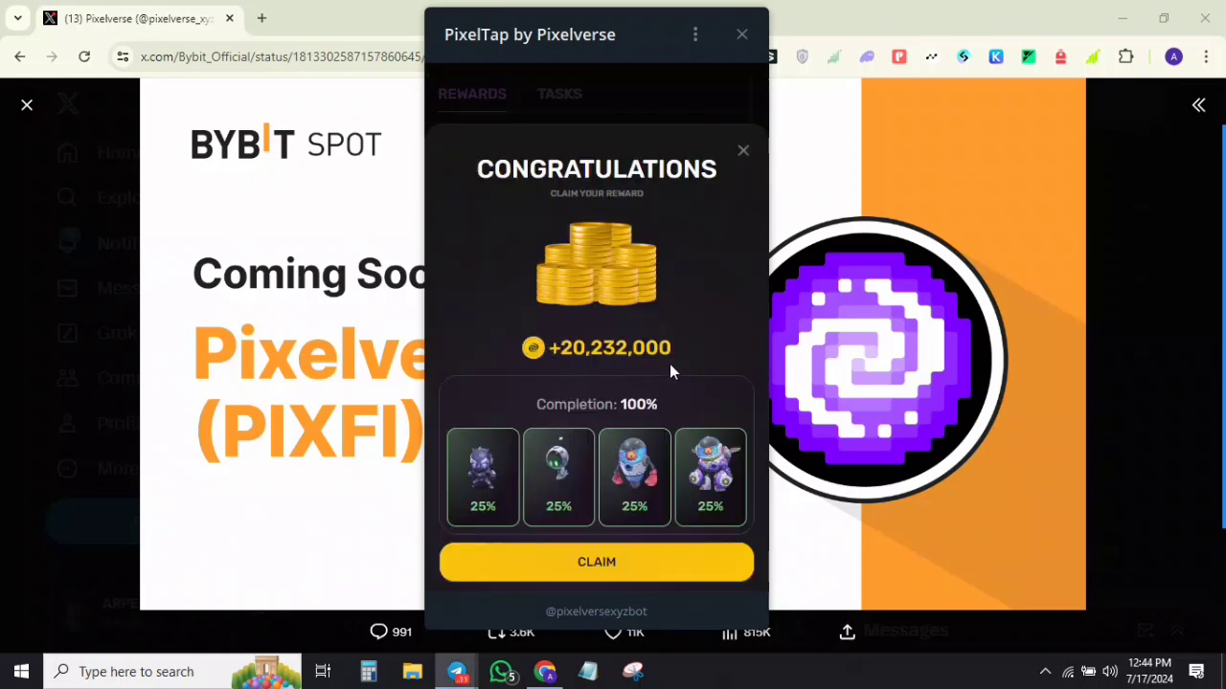
{"action": "left_click", "coordinate": [625, 553]}
{"action": "mouse_move", "coordinate": [1218, 235]}
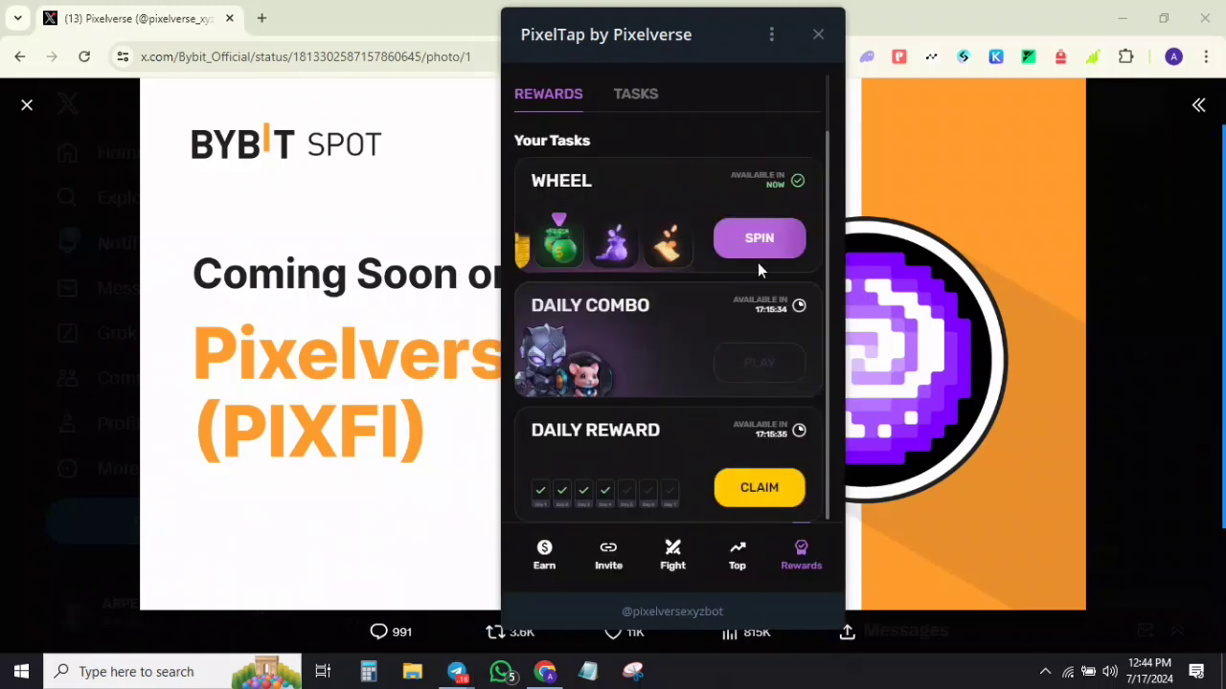
Step: Browse the prize wheel from Shield Battle Boost to 1,011,600 coins, then return home
{"action": "scroll", "coordinate": [757, 262], "scroll_direction": "up", "scroll_amount": 1}
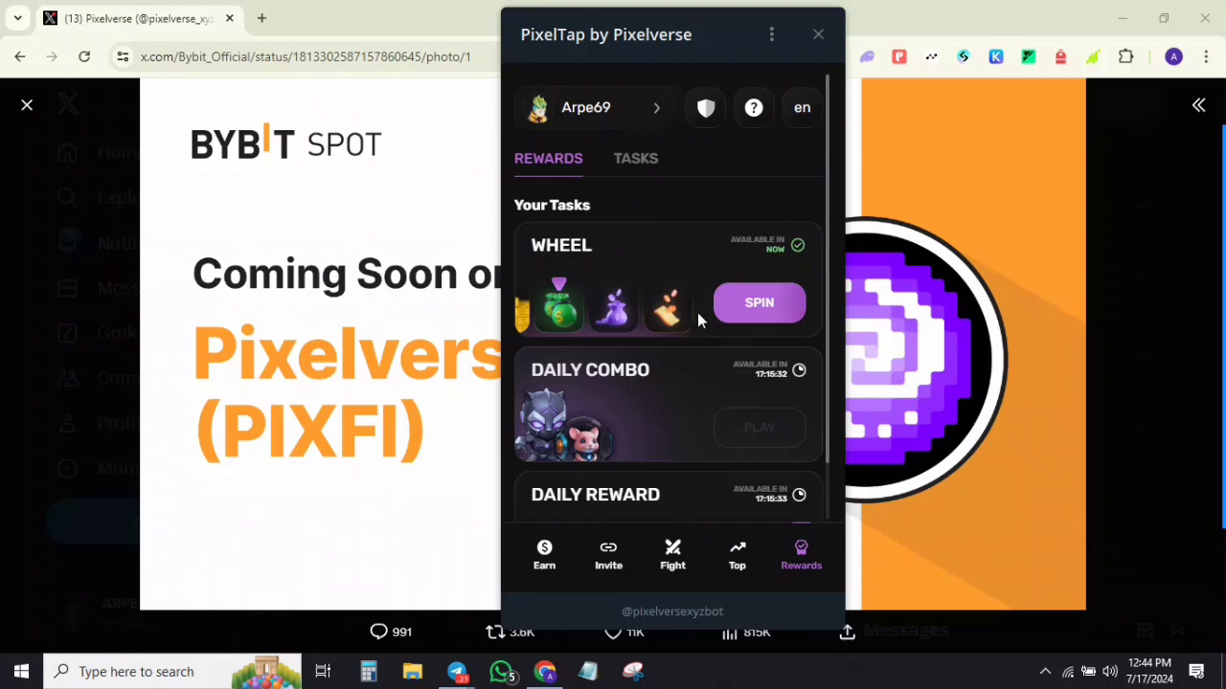
{"action": "left_click", "coordinate": [743, 311]}
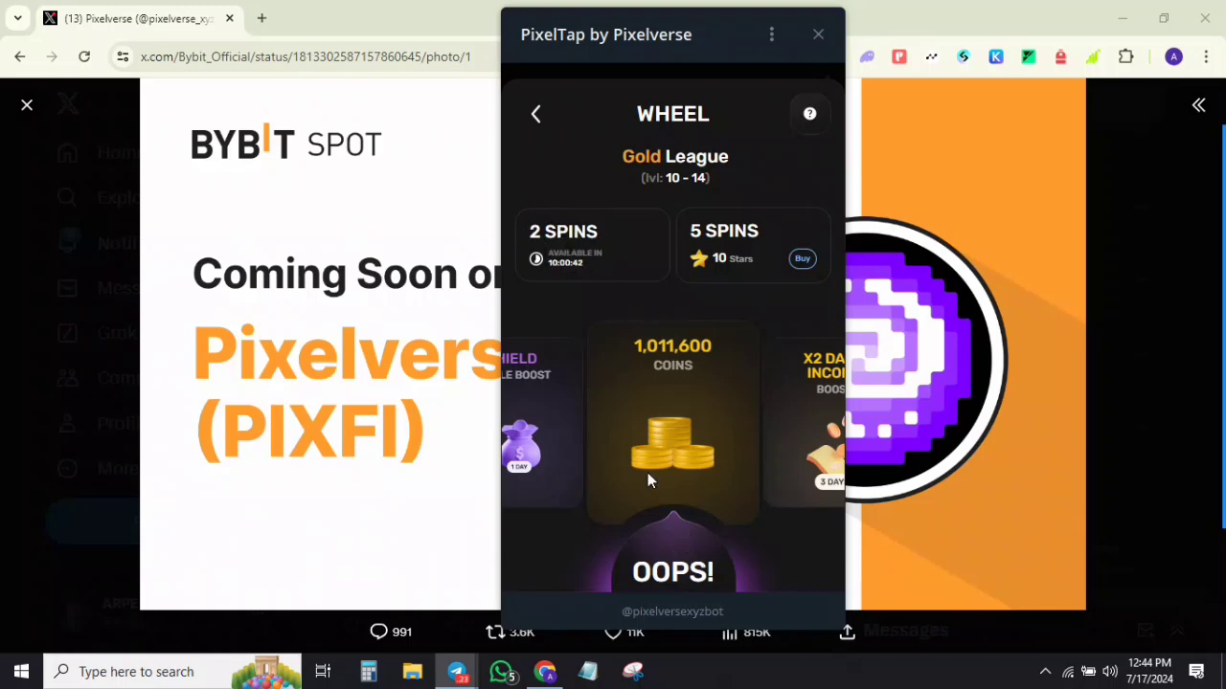
{"action": "left_click_drag", "start_coordinate": [622, 423], "coordinate": [770, 438]}
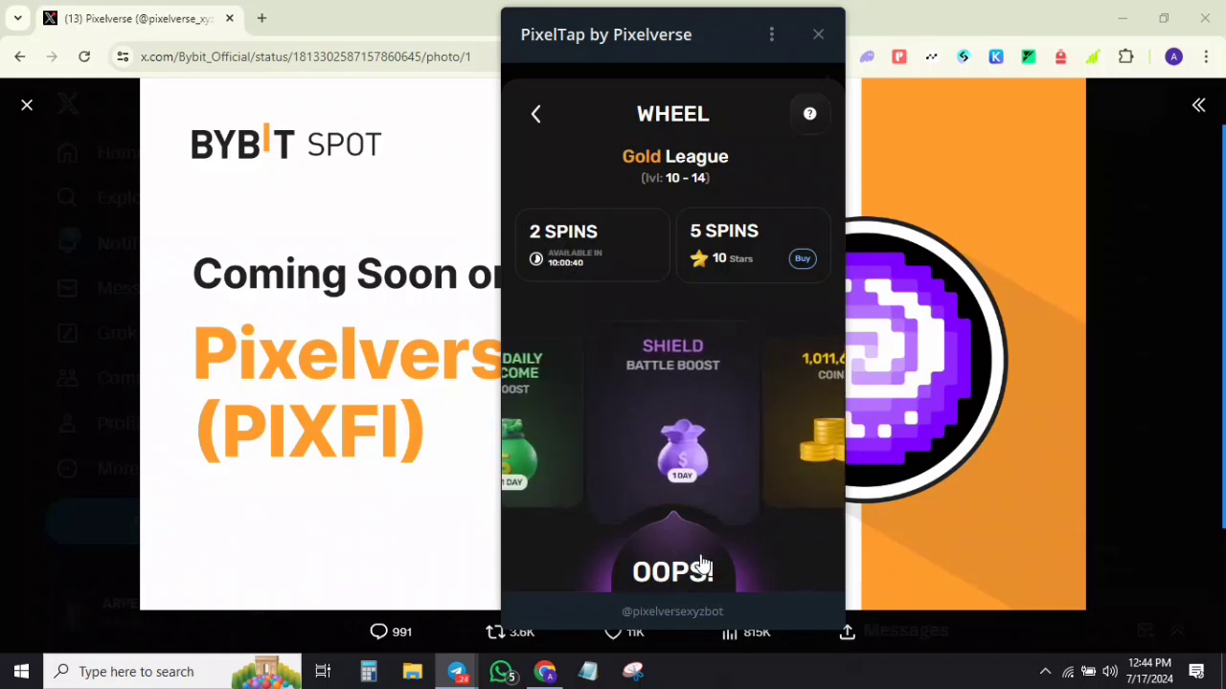
{"action": "left_click_drag", "start_coordinate": [748, 480], "coordinate": [682, 458]}
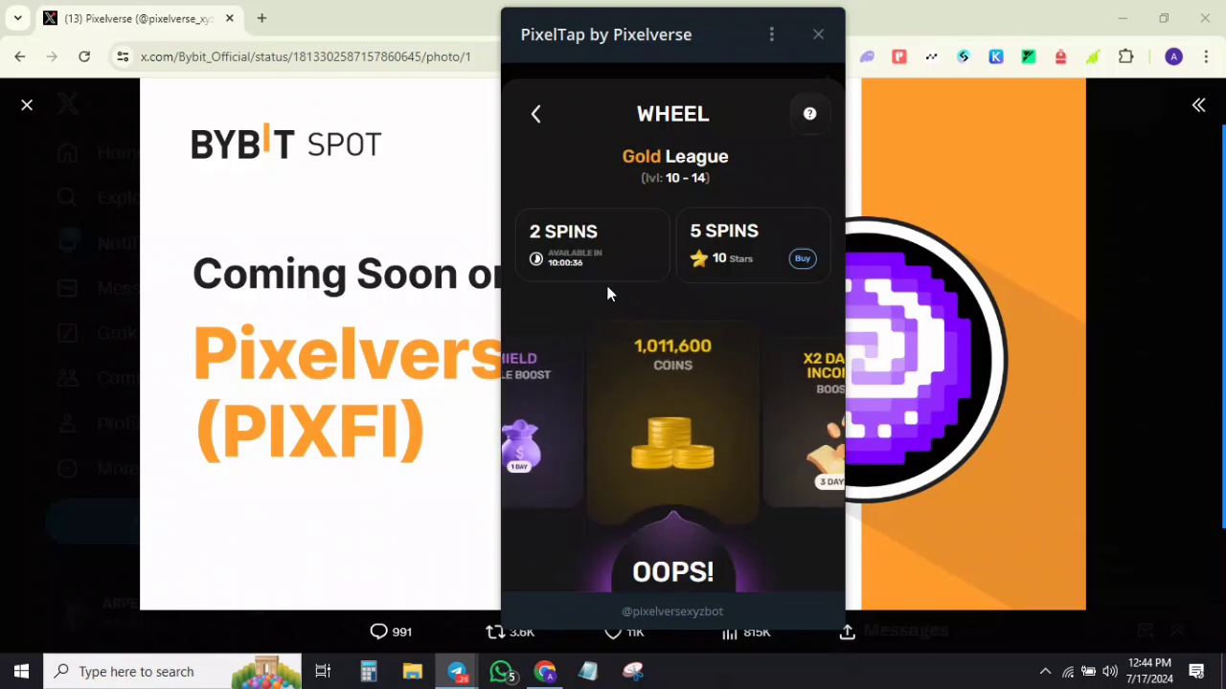
{"action": "key", "text": "Escape"}
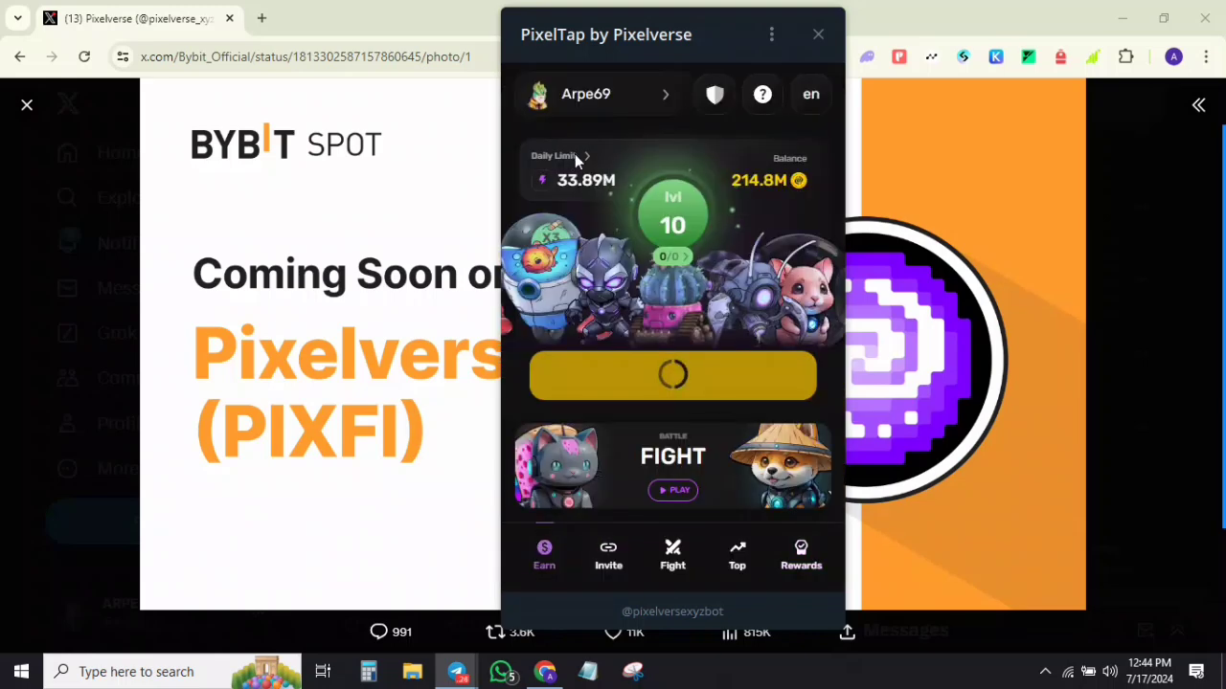
{"action": "left_click", "coordinate": [578, 167]}
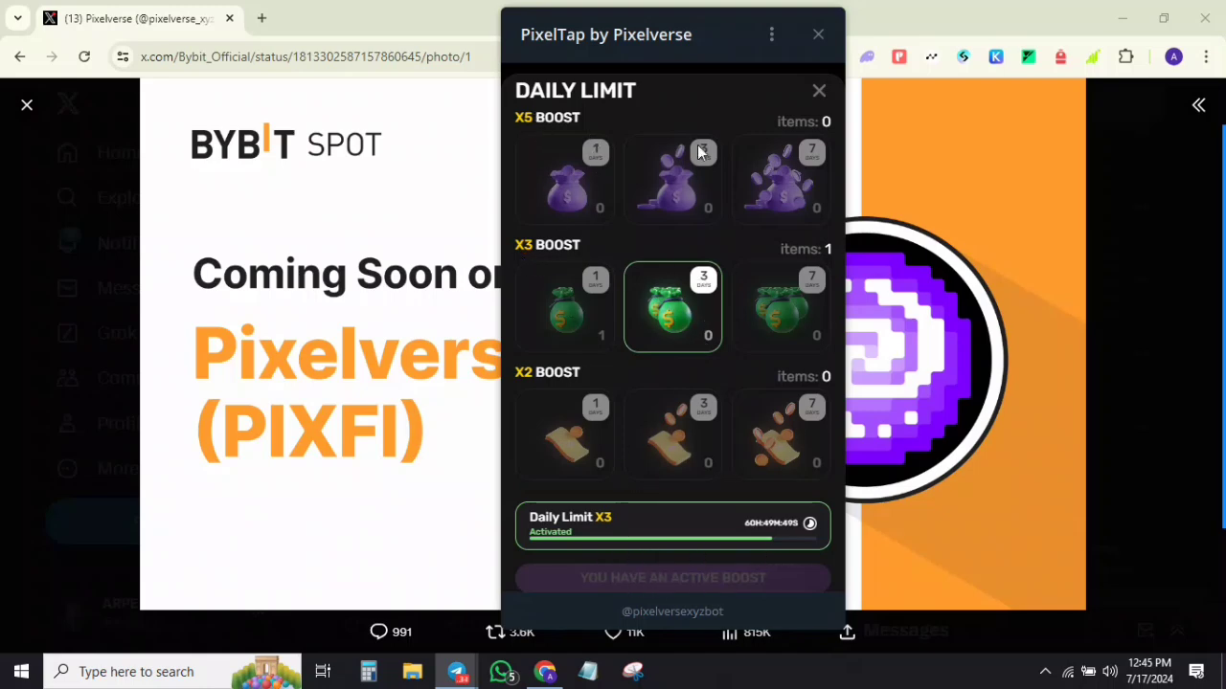
{"action": "left_click", "coordinate": [819, 91]}
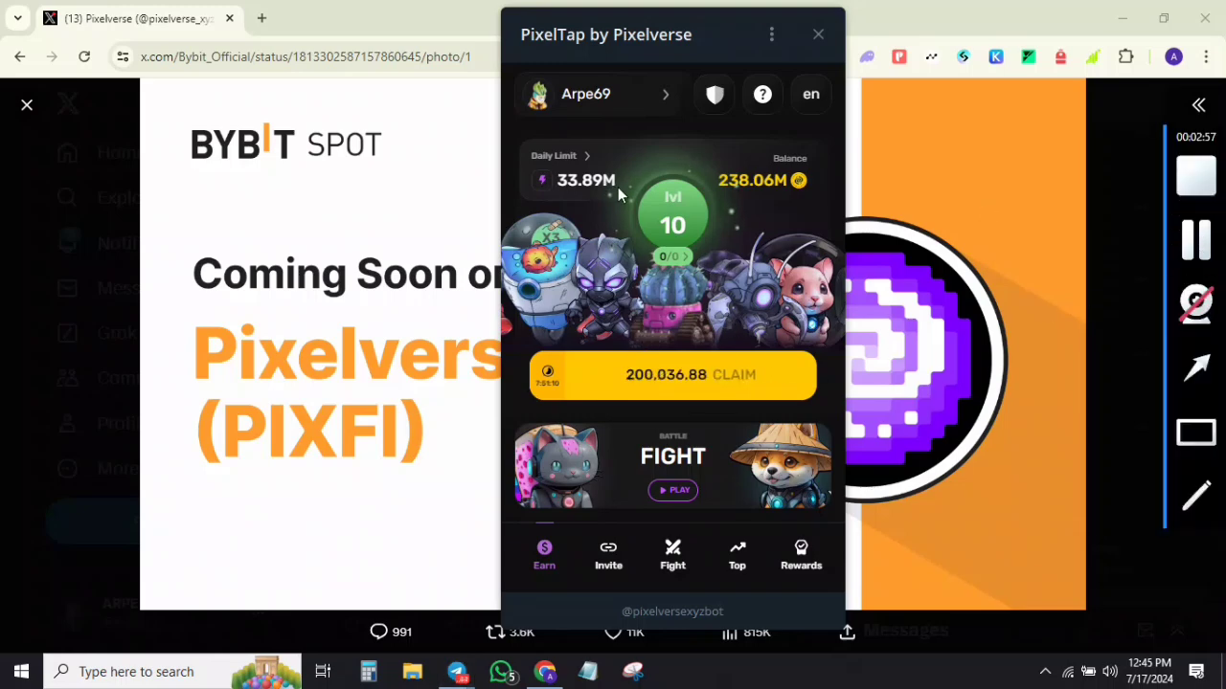
Step: Browse the Fight screen's fighter cards: Whoop-Whoop, Black Puma and Zhu40K
{"action": "left_click", "coordinate": [672, 560]}
{"action": "left_click_drag", "start_coordinate": [586, 369], "coordinate": [768, 370]}
{"action": "left_click_drag", "start_coordinate": [622, 366], "coordinate": [802, 370]}
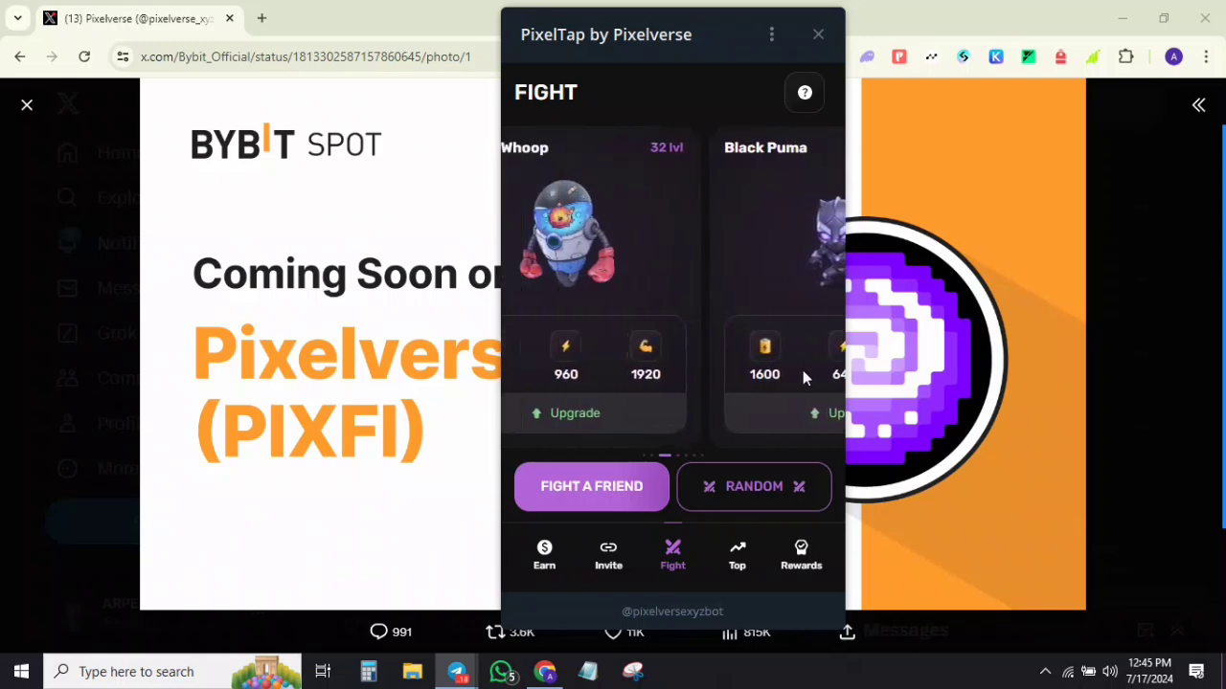
{"action": "mouse_move", "coordinate": [1211, 400]}
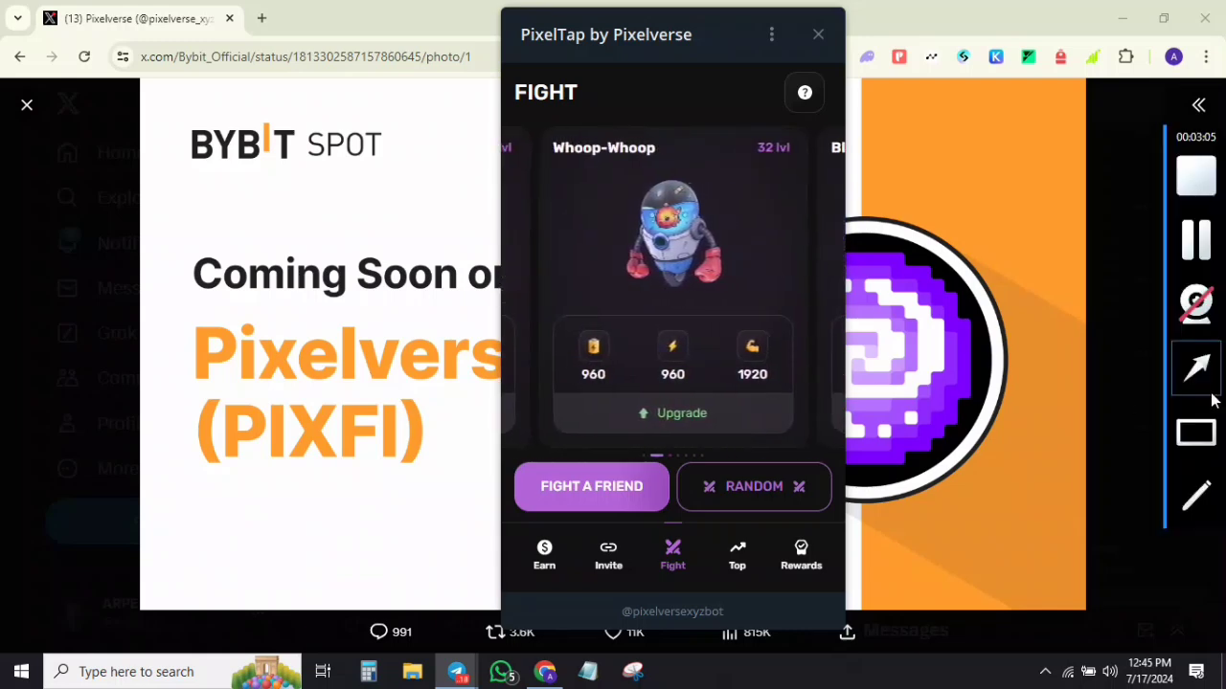
{"action": "left_click", "coordinate": [1197, 375]}
{"action": "left_click_drag", "start_coordinate": [750, 286], "coordinate": [769, 155]}
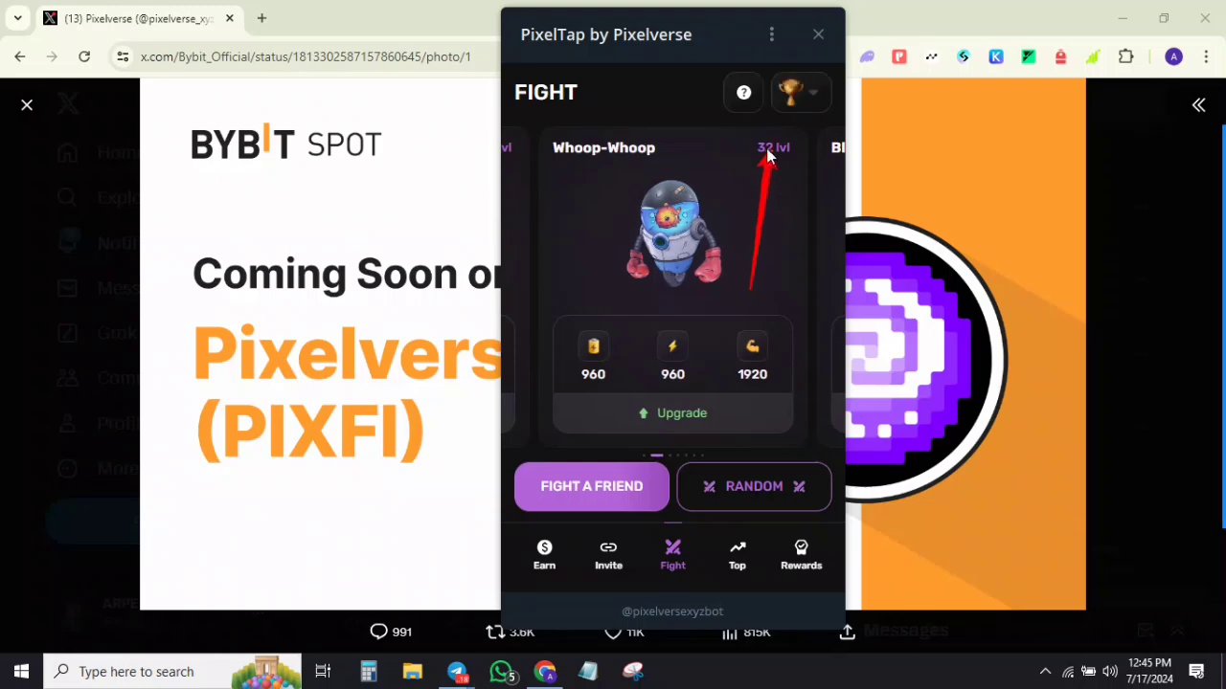
{"action": "left_click_drag", "start_coordinate": [776, 293], "coordinate": [546, 289]}
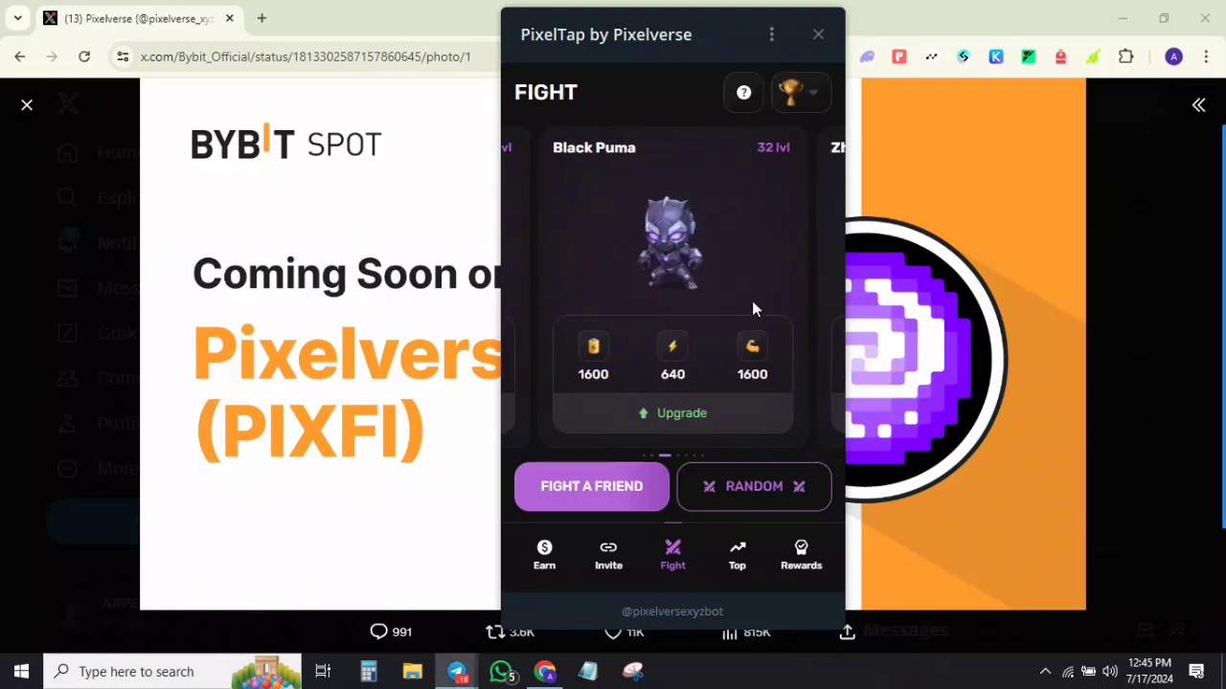
{"action": "left_click_drag", "start_coordinate": [752, 308], "coordinate": [670, 331]}
Step: Go to Rewards and view the social tasks list, switching back and reloading it
{"action": "left_click", "coordinate": [801, 553]}
{"action": "mouse_move", "coordinate": [1202, 239]}
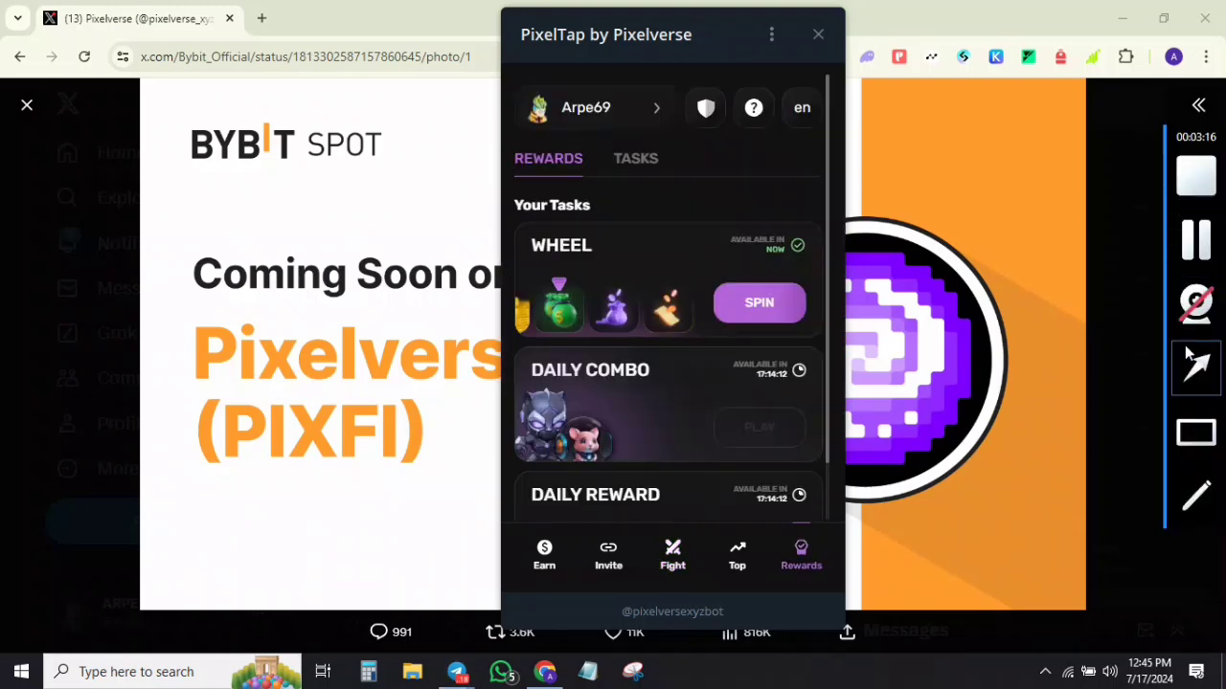
{"action": "left_click", "coordinate": [630, 164]}
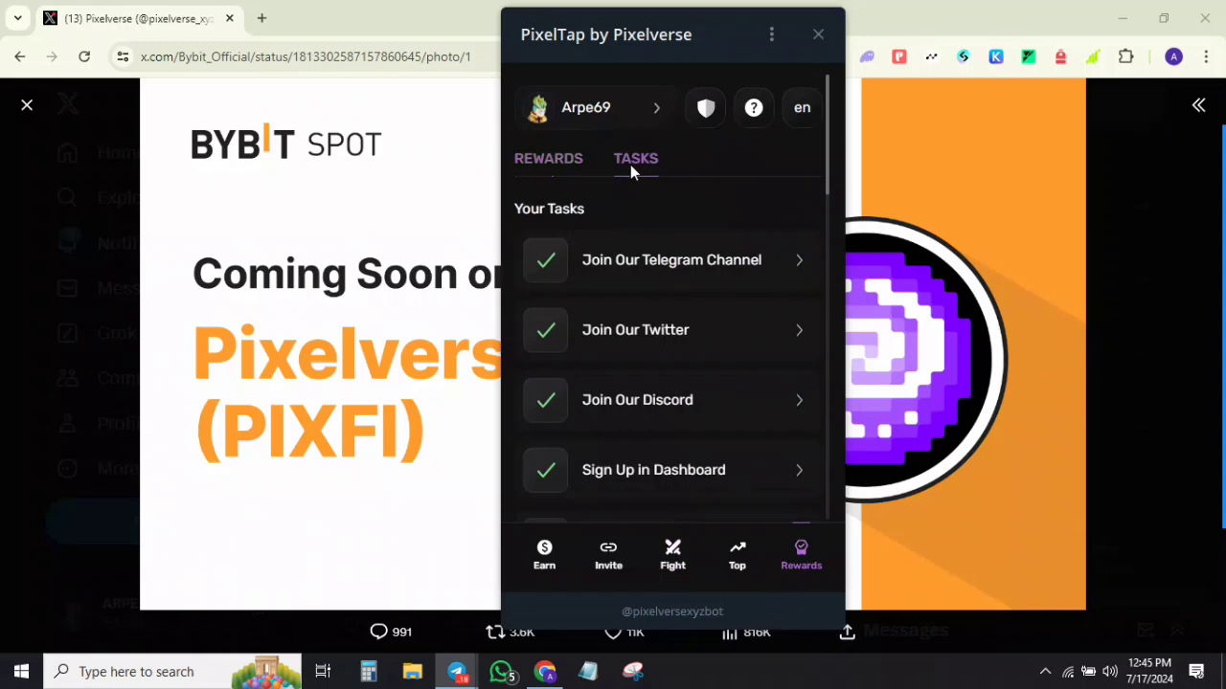
{"action": "mouse_move", "coordinate": [1195, 303]}
{"action": "left_click", "coordinate": [1195, 372]}
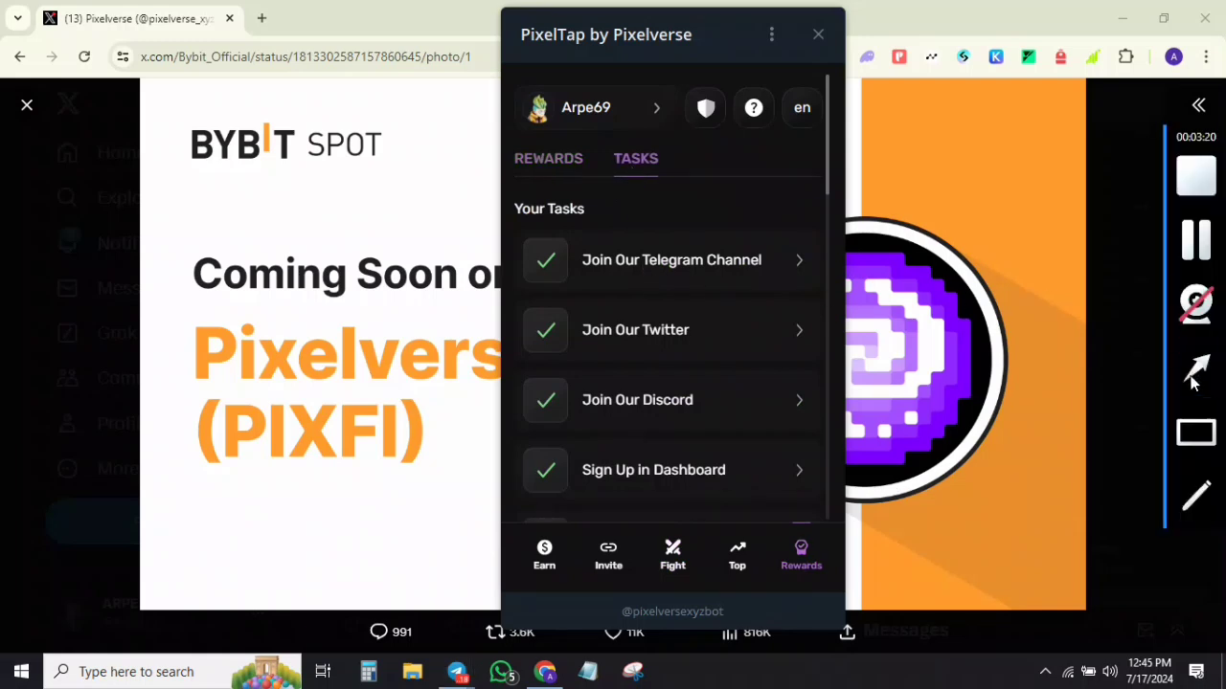
{"action": "mouse_move", "coordinate": [605, 461]}
{"action": "left_mouse_down"}
{"action": "mouse_move", "coordinate": [650, 354]}
{"action": "mouse_move", "coordinate": [639, 246]}
{"action": "mouse_move", "coordinate": [582, 355]}
{"action": "mouse_move", "coordinate": [717, 314]}
{"action": "mouse_move", "coordinate": [621, 333]}
{"action": "mouse_move", "coordinate": [615, 379]}
{"action": "mouse_move", "coordinate": [647, 360]}
{"action": "mouse_move", "coordinate": [657, 306]}
{"action": "mouse_move", "coordinate": [709, 285]}
{"action": "mouse_move", "coordinate": [660, 300]}
{"action": "left_mouse_up"}
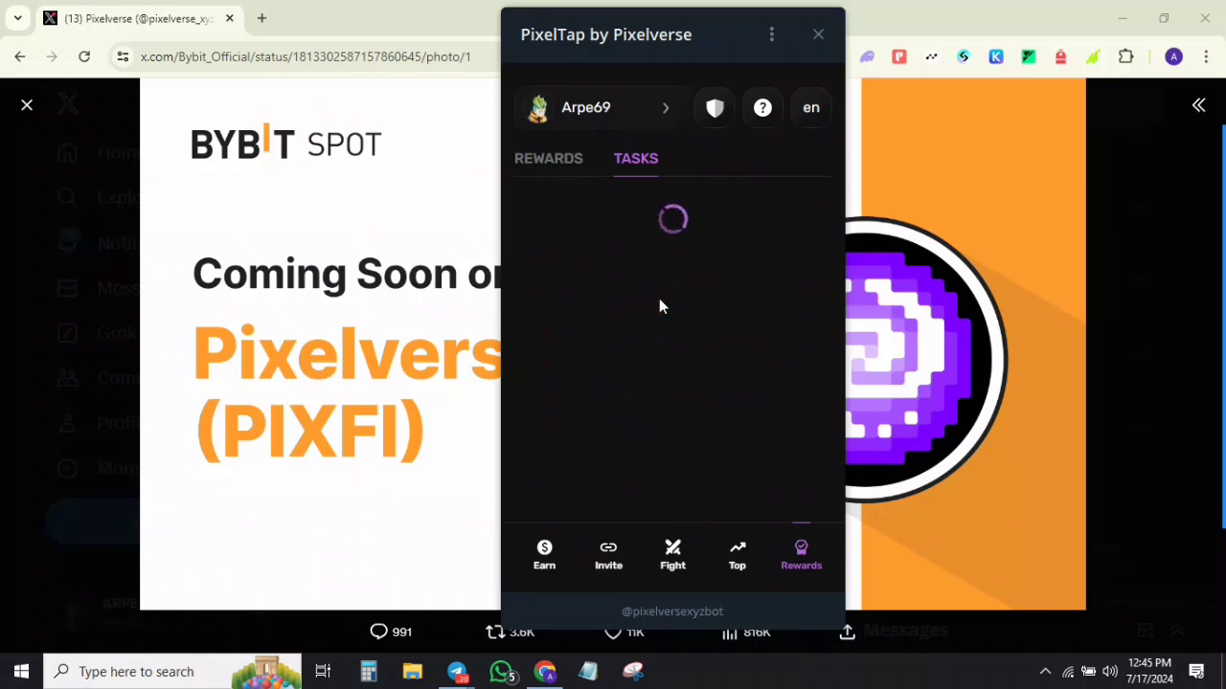
{"action": "left_click", "coordinate": [565, 158]}
{"action": "left_click", "coordinate": [623, 159]}
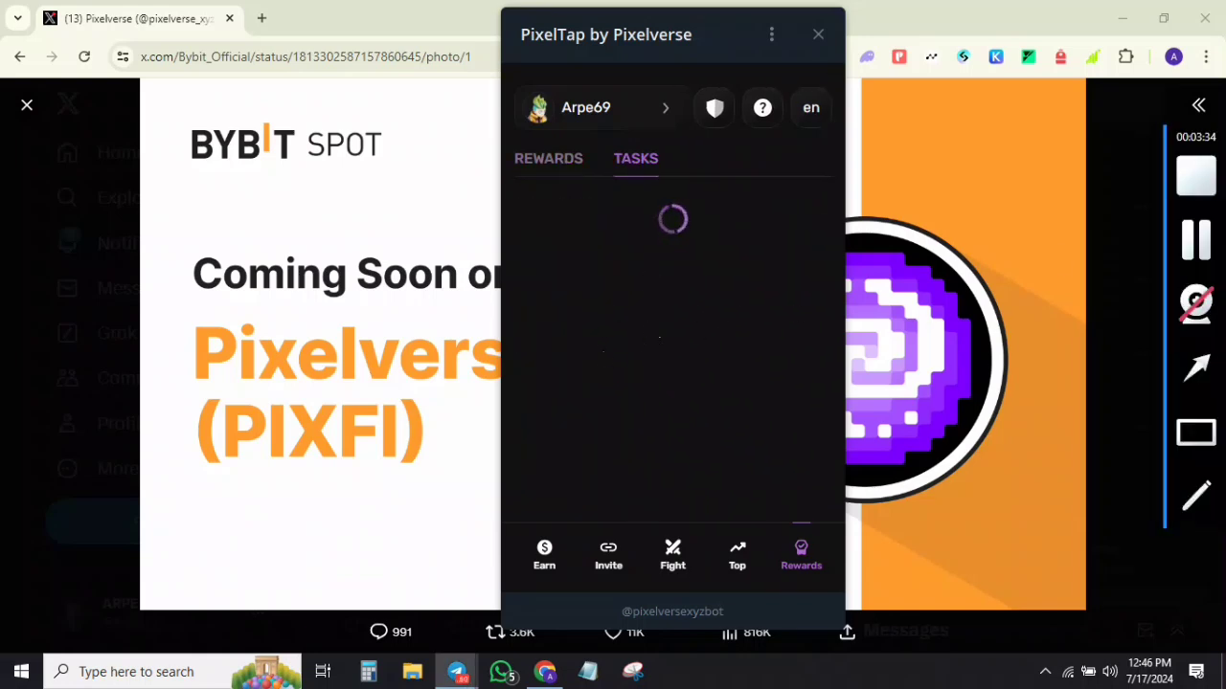
{"action": "left_click", "coordinate": [1212, 247]}
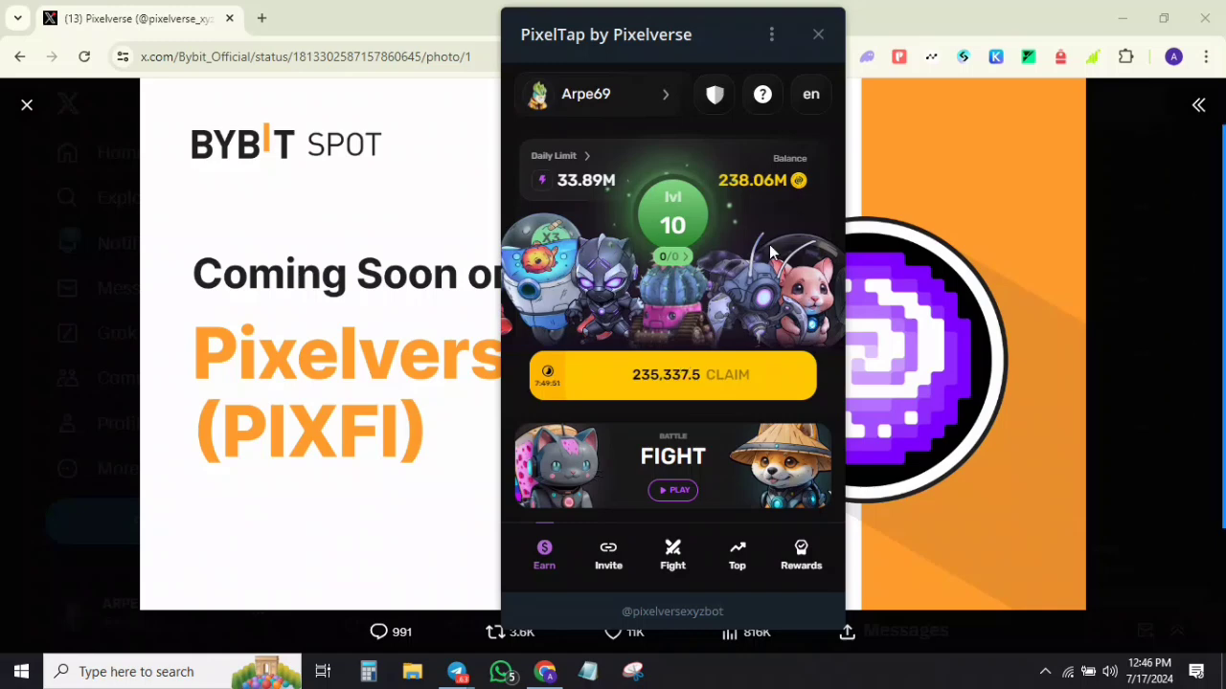
Step: Reopen Rewards and scroll through both the daily rewards and social tasks lists
{"action": "left_click", "coordinate": [809, 567]}
{"action": "scroll", "coordinate": [625, 383], "scroll_direction": "down", "scroll_amount": 1}
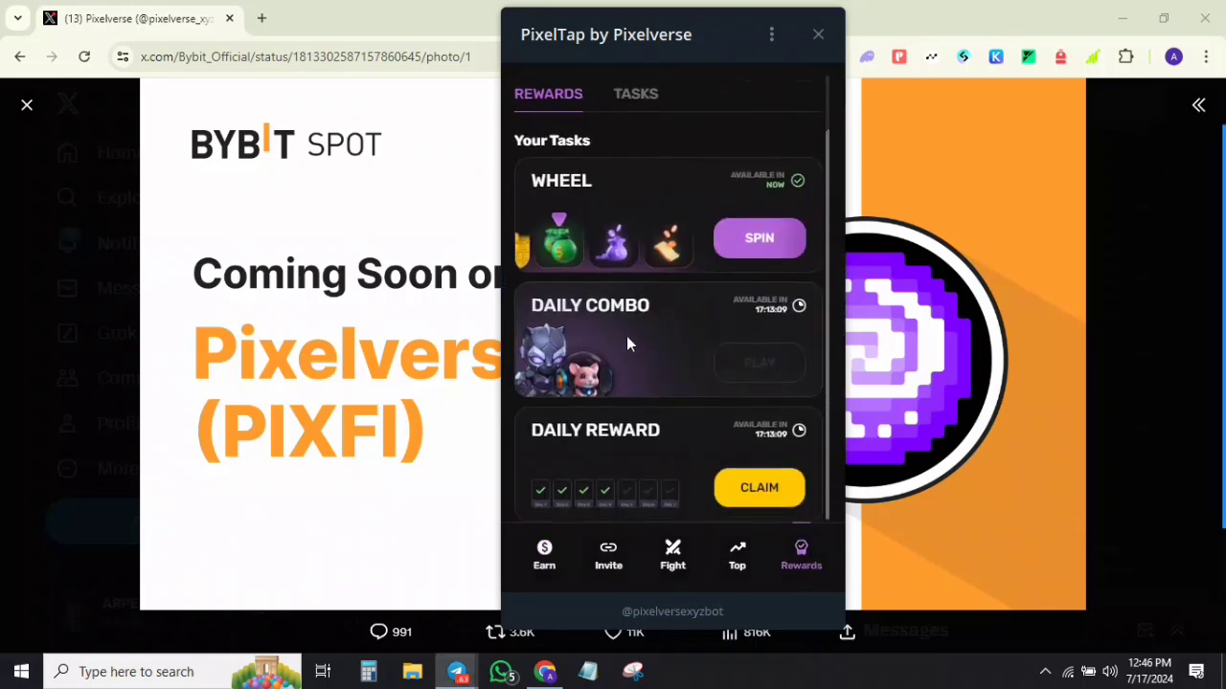
{"action": "scroll", "coordinate": [620, 155], "scroll_direction": "up", "scroll_amount": 1}
{"action": "left_click", "coordinate": [634, 159]}
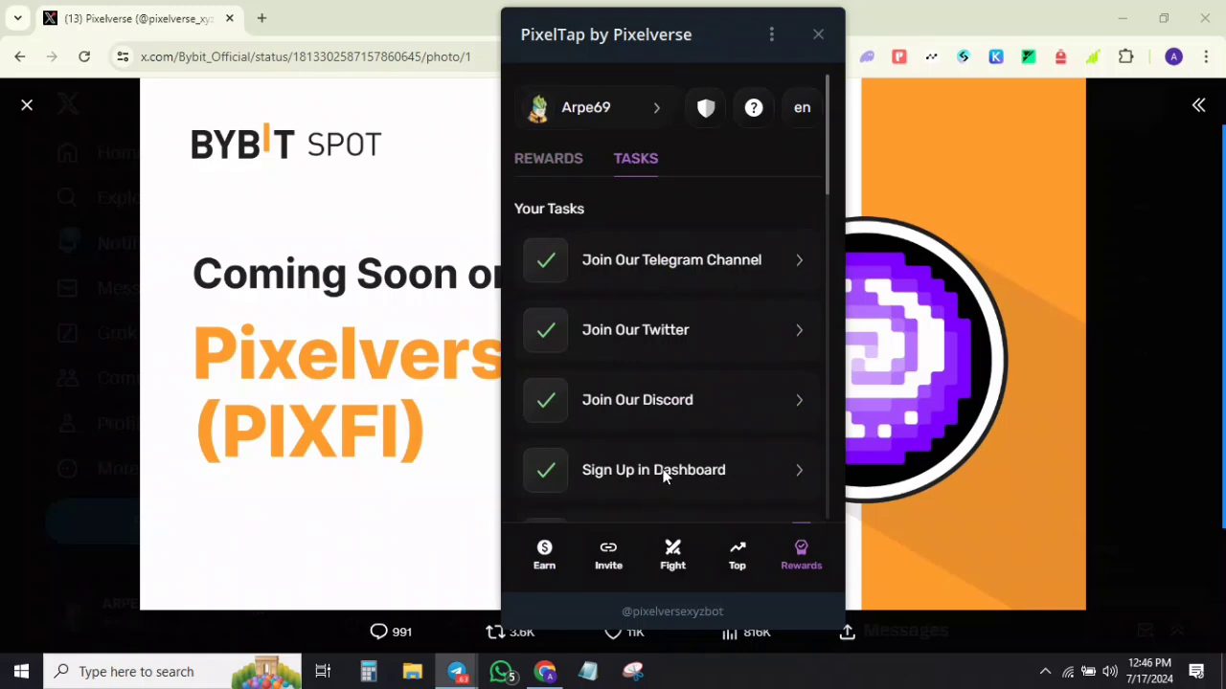
{"action": "scroll", "coordinate": [675, 450], "scroll_direction": "down", "scroll_amount": 4}
{"action": "scroll", "coordinate": [680, 436], "scroll_direction": "up", "scroll_amount": 5}
{"action": "mouse_move", "coordinate": [1203, 241]}
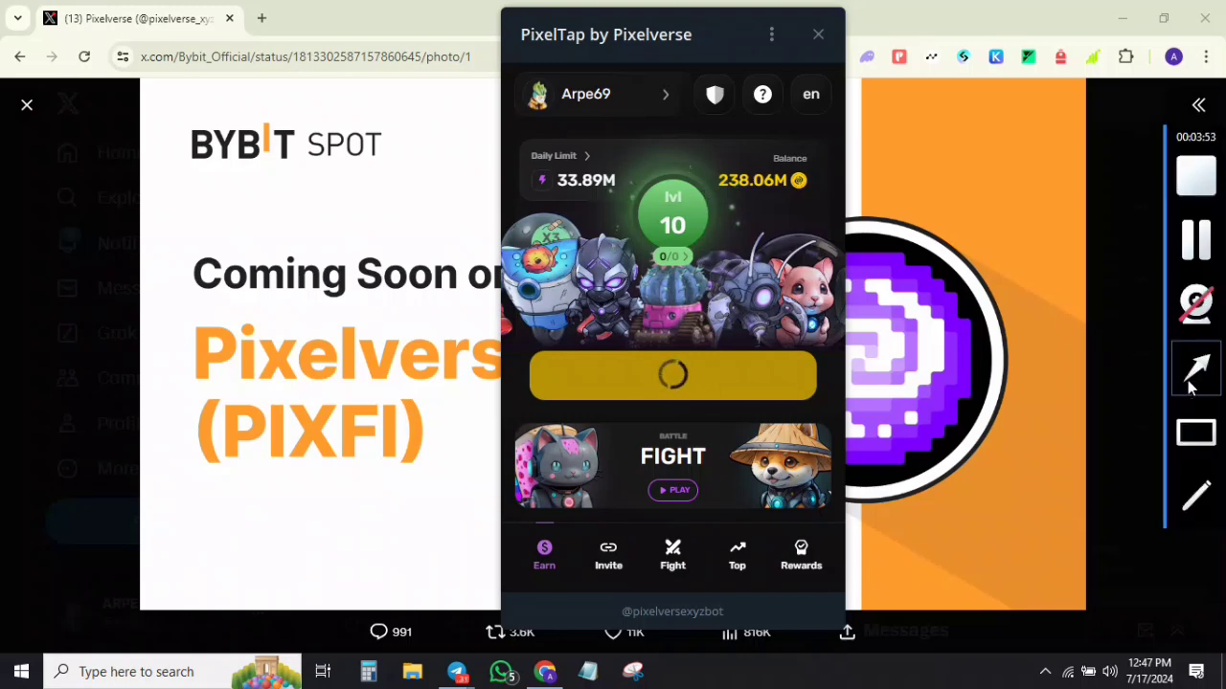
Step: In Rewards > Tasks, view the Pudgy Penguin partnership news task
{"action": "mouse_move", "coordinate": [624, 370]}
{"action": "left_mouse_down"}
{"action": "mouse_move", "coordinate": [683, 234]}
{"action": "mouse_move", "coordinate": [651, 270]}
{"action": "mouse_move", "coordinate": [629, 245]}
{"action": "mouse_move", "coordinate": [717, 245]}
{"action": "mouse_move", "coordinate": [673, 153]}
{"action": "mouse_move", "coordinate": [655, 242]}
{"action": "mouse_move", "coordinate": [699, 196]}
{"action": "mouse_move", "coordinate": [638, 196]}
{"action": "mouse_move", "coordinate": [671, 257]}
{"action": "mouse_move", "coordinate": [695, 250]}
{"action": "mouse_move", "coordinate": [676, 171]}
{"action": "mouse_move", "coordinate": [669, 234]}
{"action": "mouse_move", "coordinate": [685, 216]}
{"action": "mouse_move", "coordinate": [679, 240]}
{"action": "left_mouse_up"}
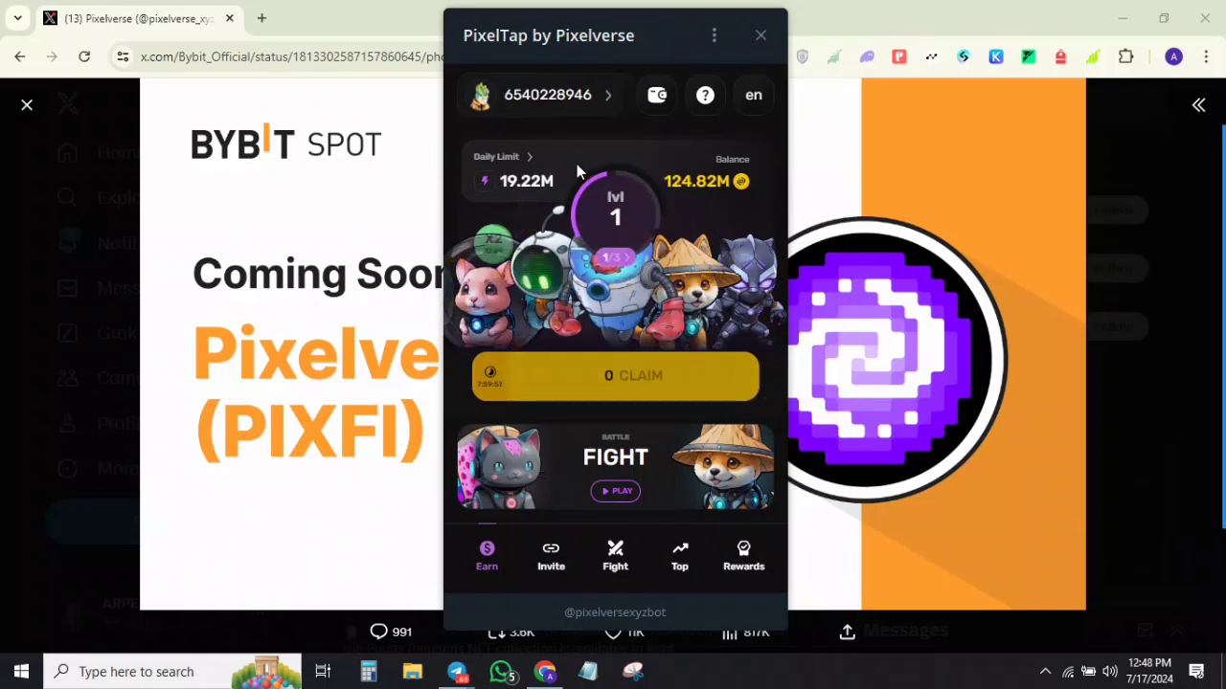
{"action": "mouse_move", "coordinate": [1220, 327]}
{"action": "left_click", "coordinate": [1196, 367]}
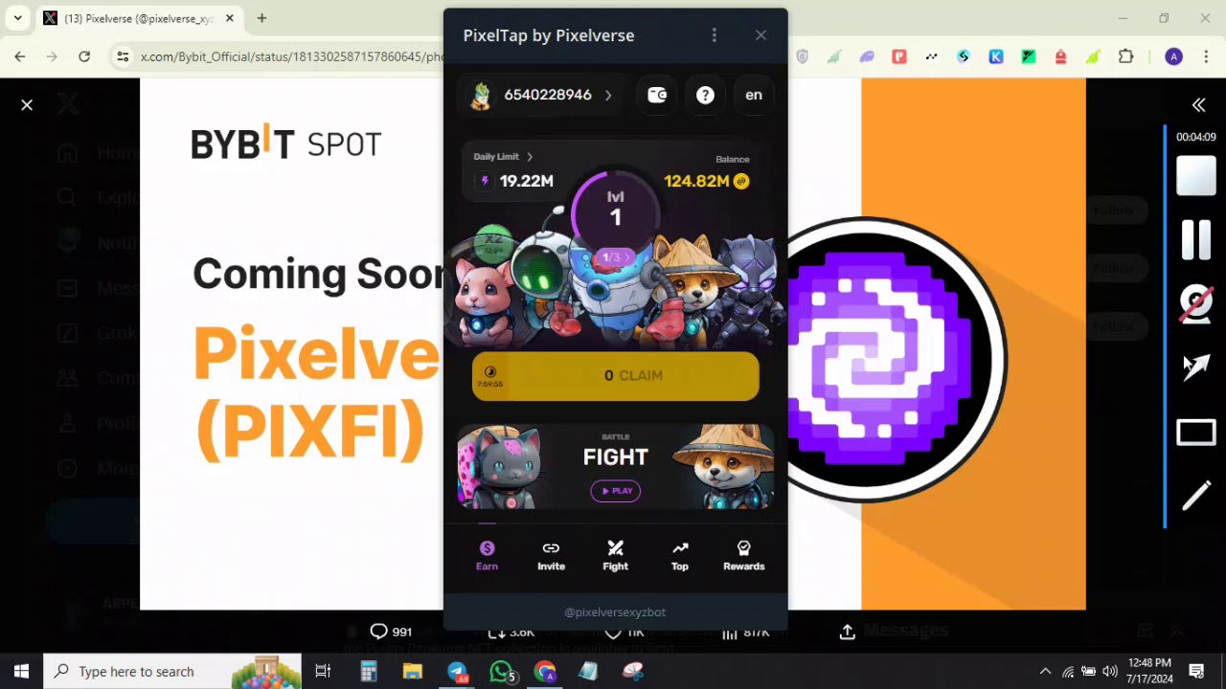
{"action": "left_click_drag", "start_coordinate": [558, 319], "coordinate": [651, 183]}
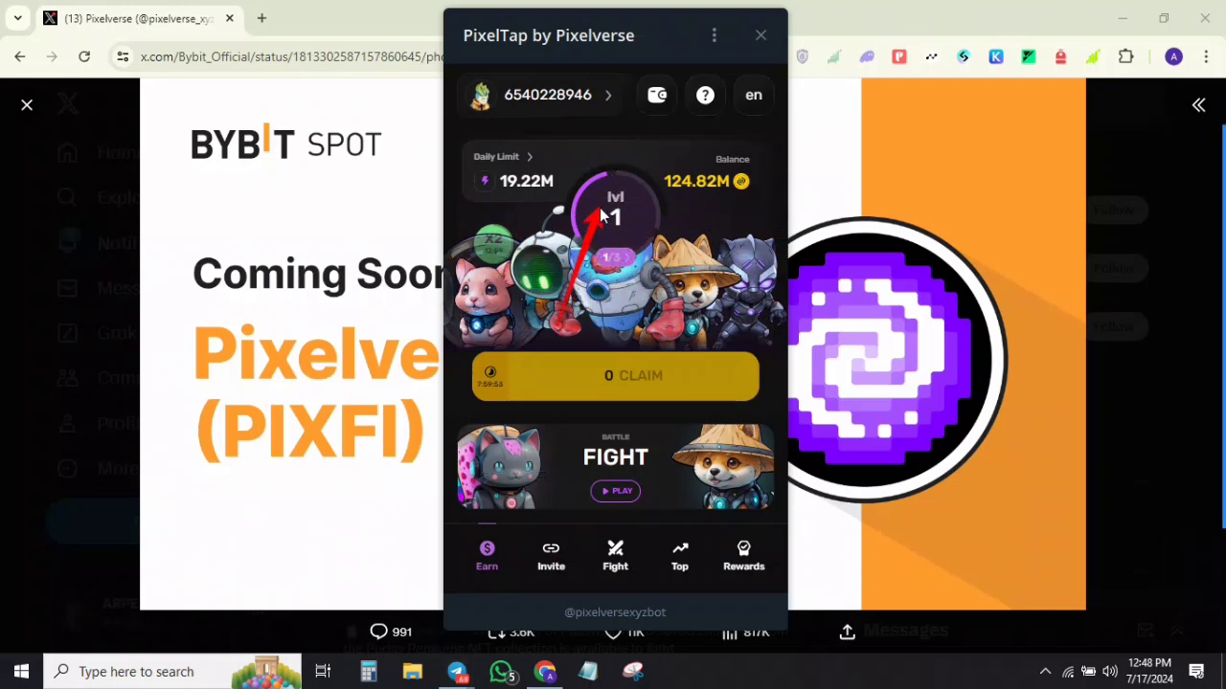
{"action": "left_click", "coordinate": [741, 555]}
{"action": "left_click", "coordinate": [575, 163]}
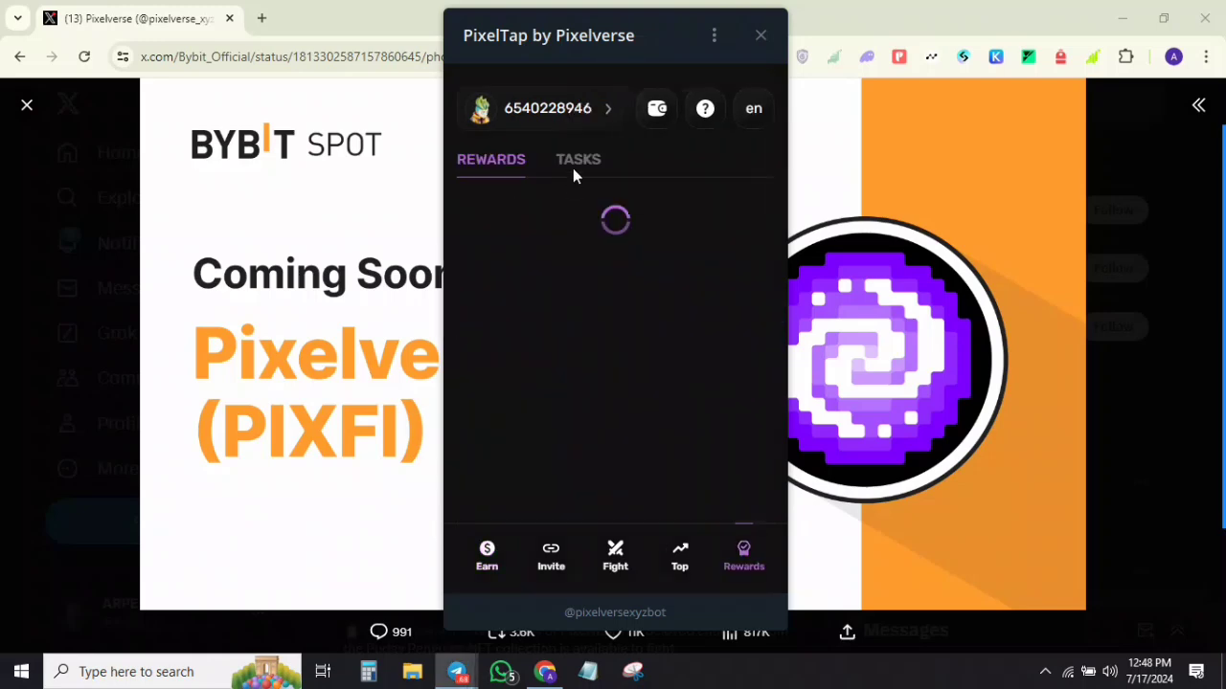
{"action": "left_click", "coordinate": [632, 251]}
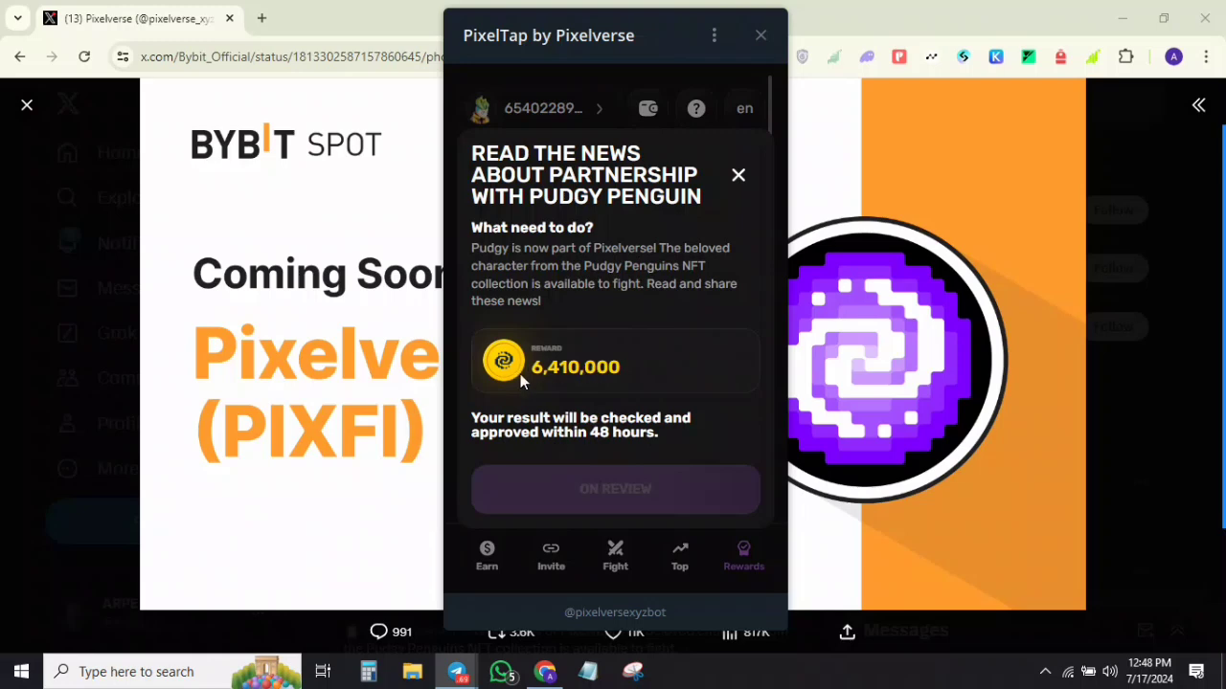
{"action": "left_click", "coordinate": [735, 176]}
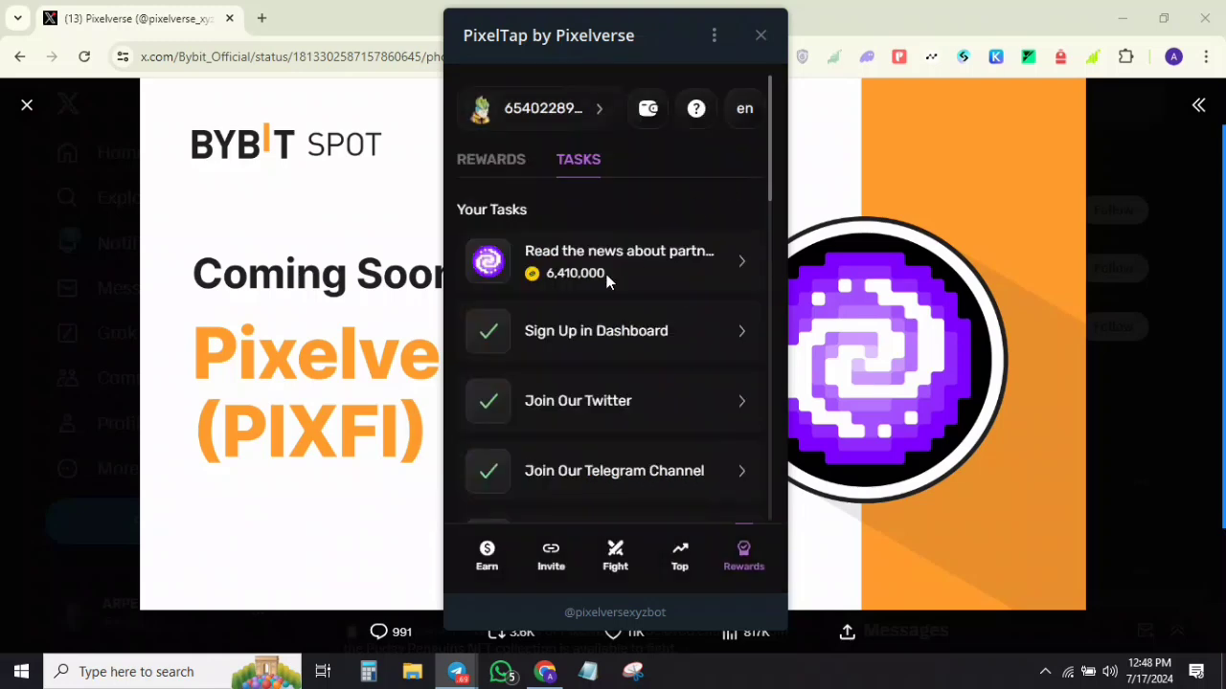
Step: Check the daily reward streak summary on the daily reward cards
{"action": "left_click", "coordinate": [506, 171]}
{"action": "scroll", "coordinate": [666, 349], "scroll_direction": "down", "scroll_amount": 1}
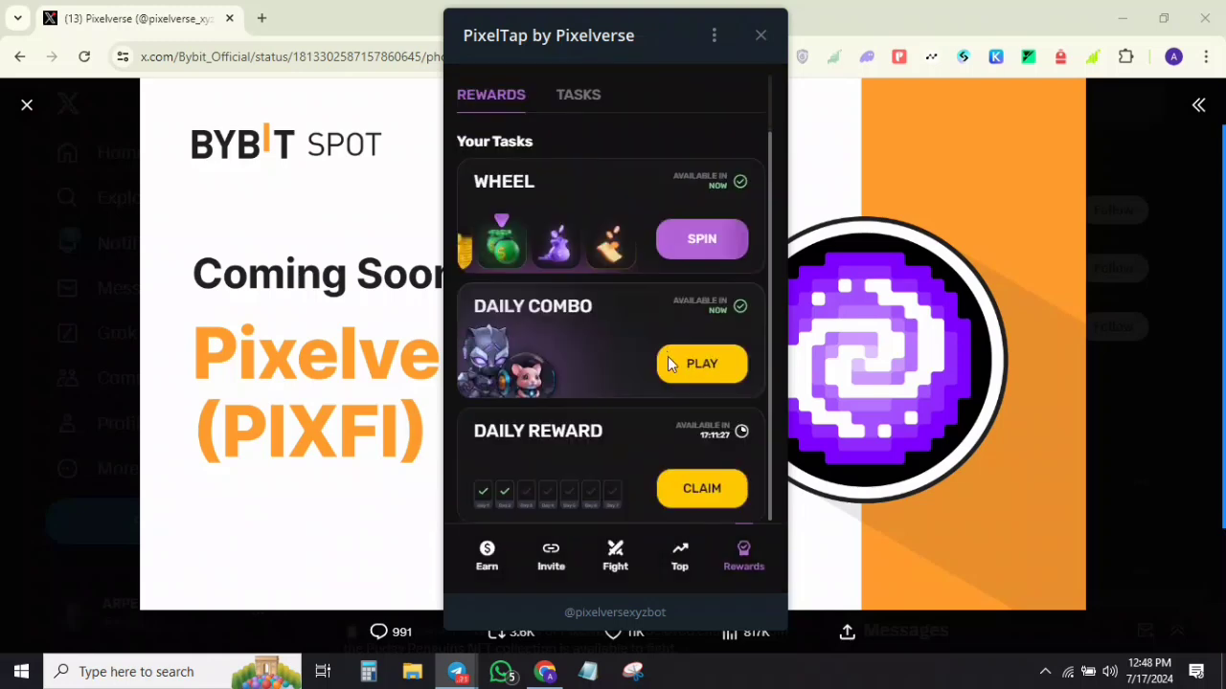
{"action": "left_click", "coordinate": [701, 488]}
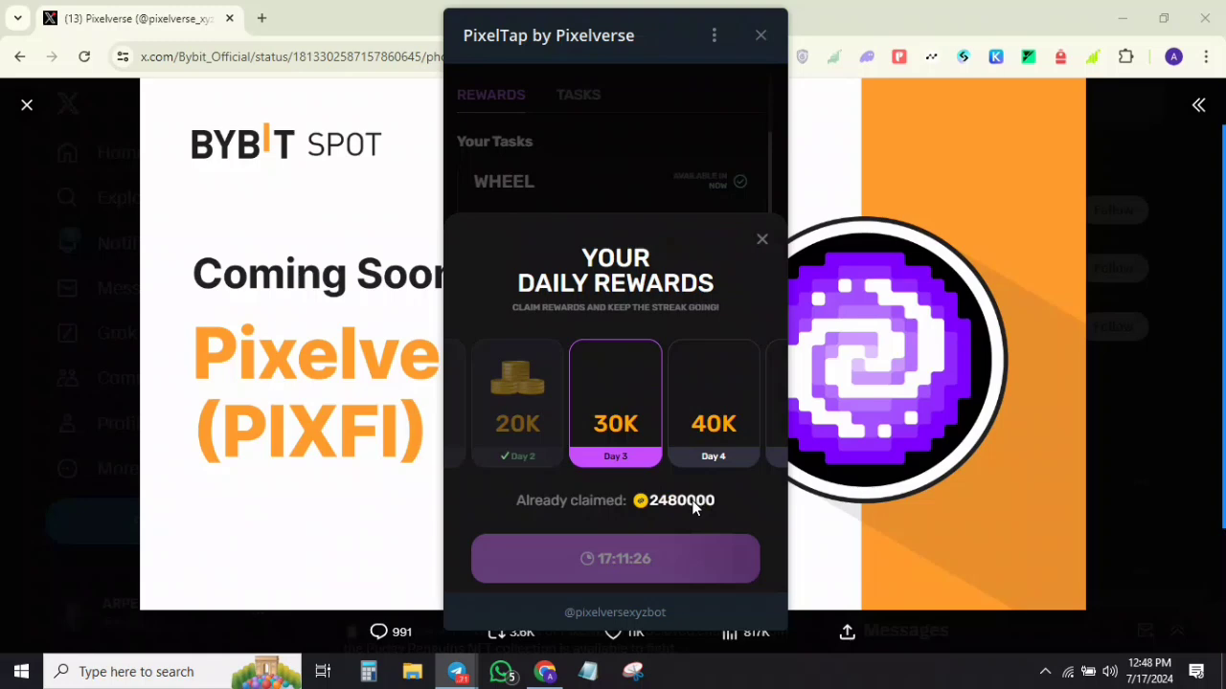
{"action": "left_click", "coordinate": [761, 238]}
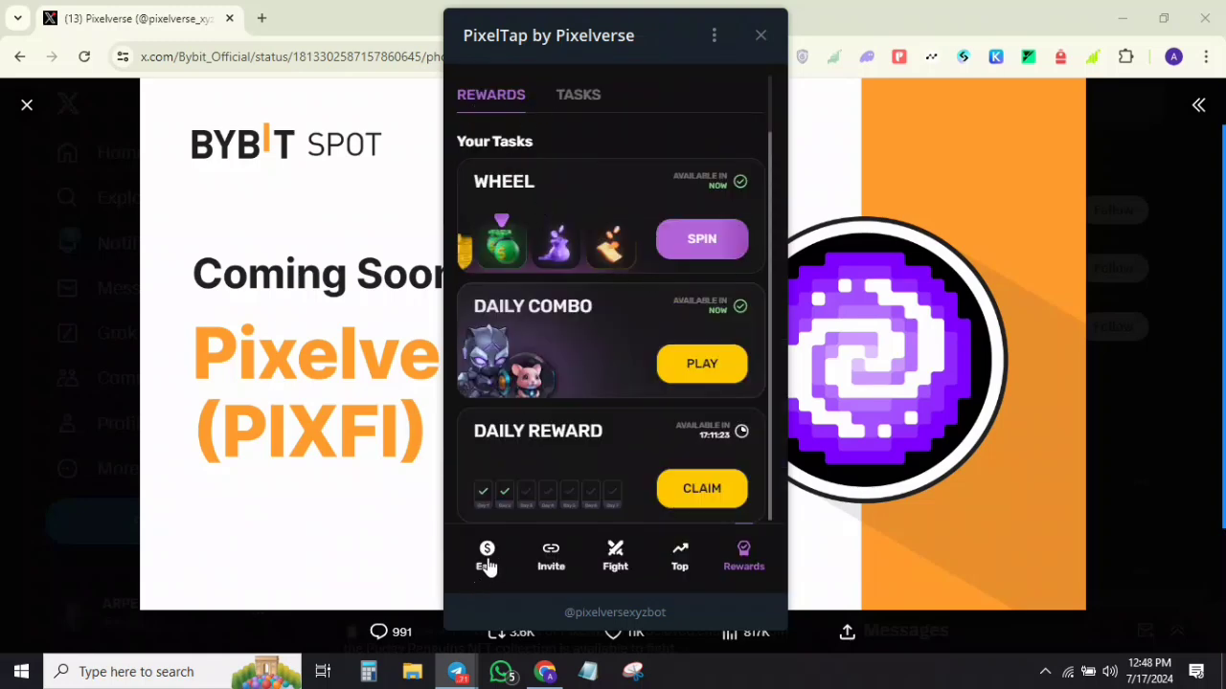
Step: From Earn, view the level-2 task Earn 10K coins, then go to the Fight screen
{"action": "left_click", "coordinate": [488, 558]}
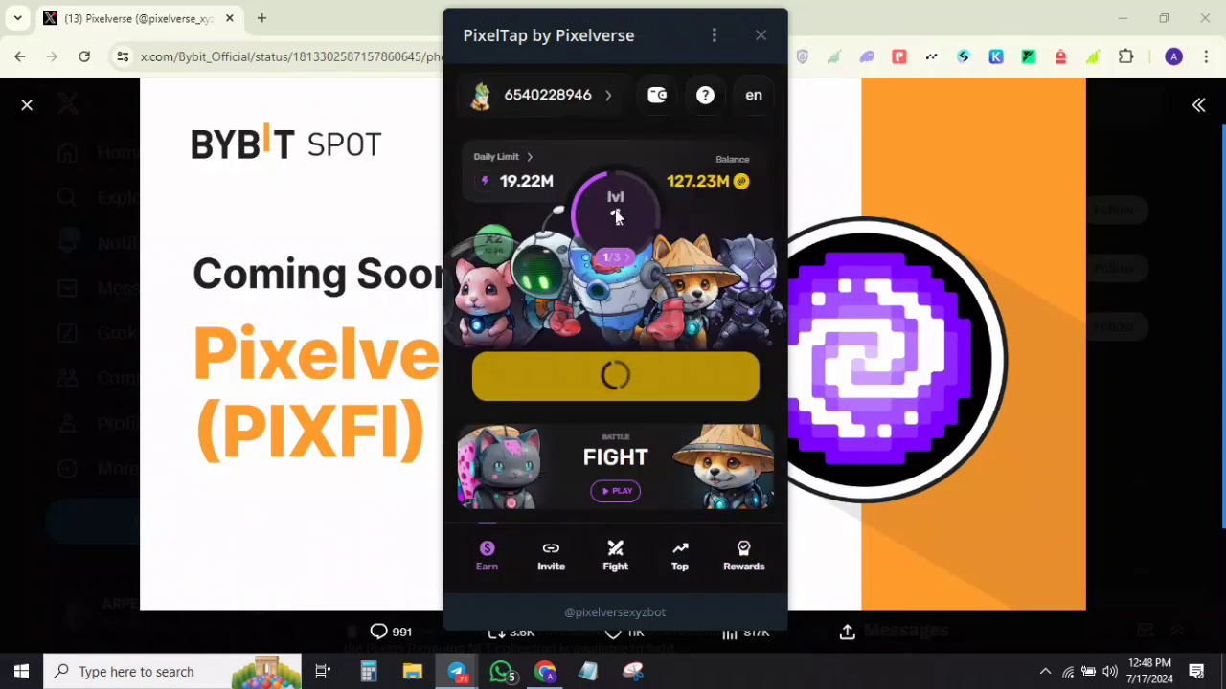
{"action": "left_click", "coordinate": [614, 216]}
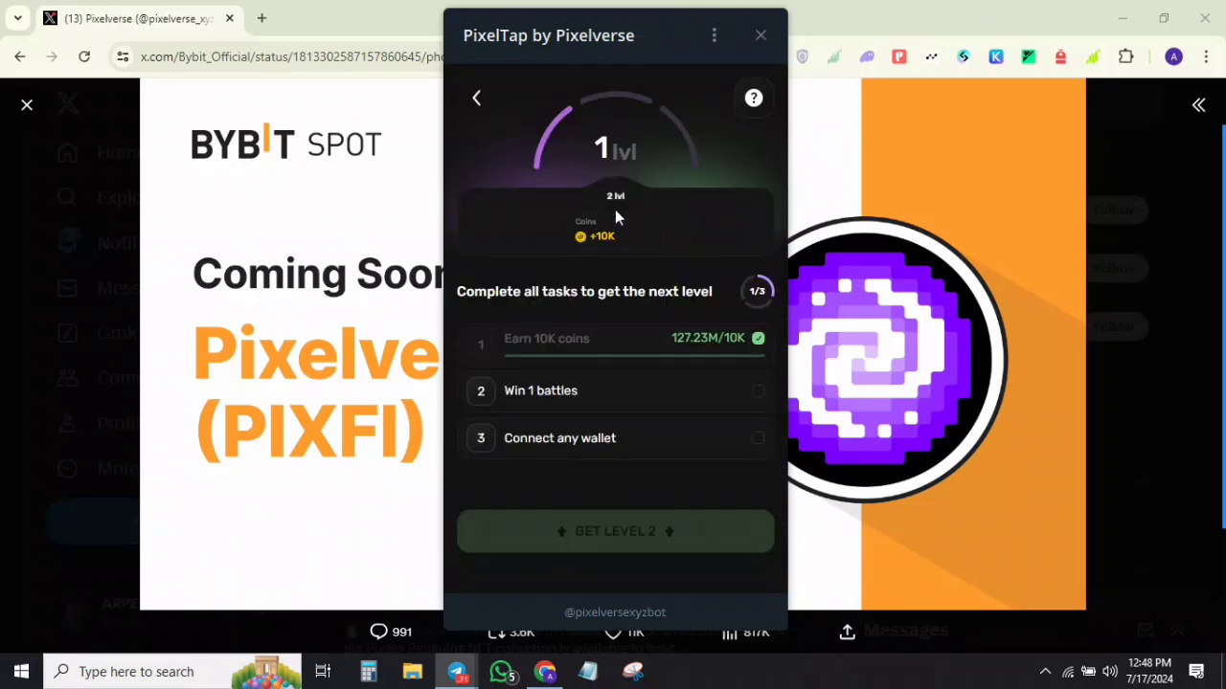
{"action": "left_click", "coordinate": [561, 330]}
{"action": "left_click", "coordinate": [736, 253]}
{"action": "left_click", "coordinate": [476, 98]}
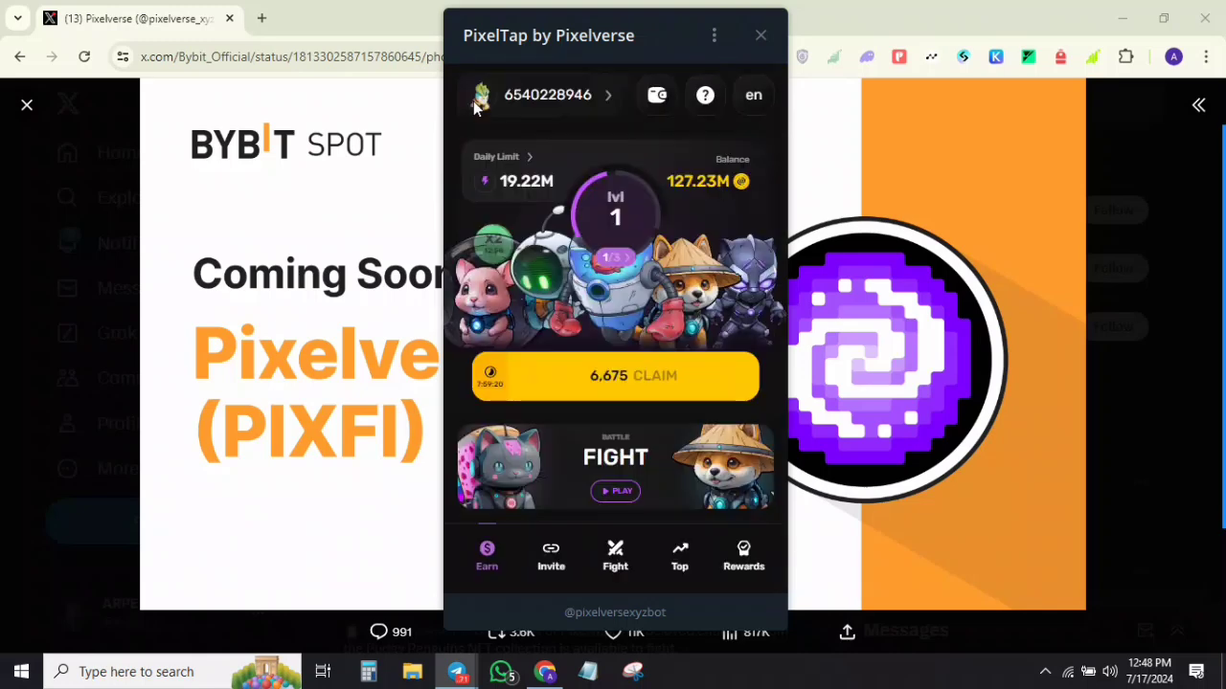
{"action": "left_click", "coordinate": [618, 542]}
Step: Swipe through Big Paw, B-ATOM, Black Puma and Whoop-Whoop, then start a RANDOM battle
{"action": "left_click_drag", "start_coordinate": [587, 353], "coordinate": [725, 340]}
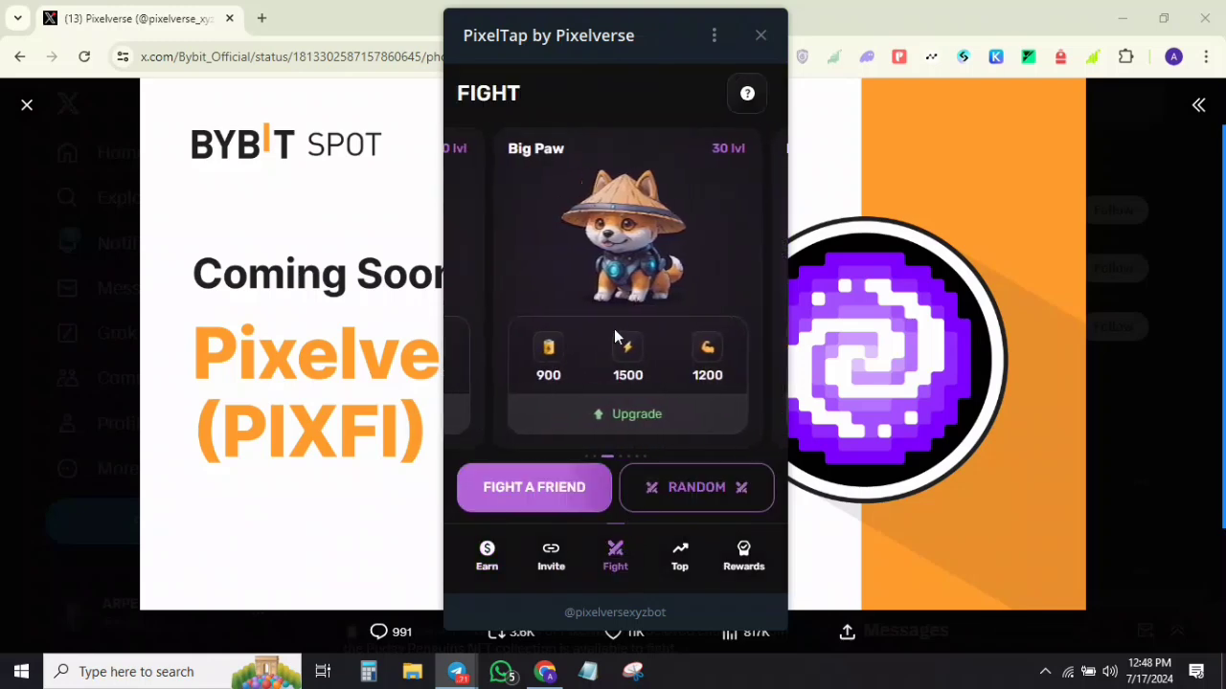
{"action": "left_click_drag", "start_coordinate": [587, 314], "coordinate": [645, 335]}
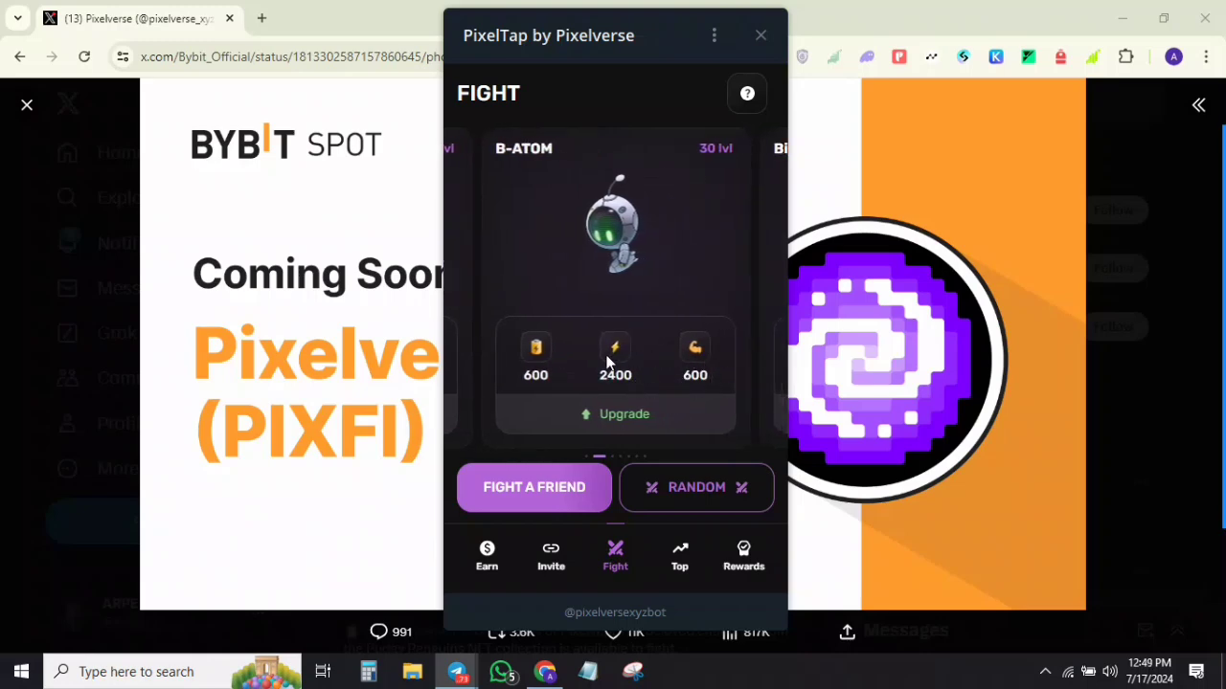
{"action": "left_click_drag", "start_coordinate": [681, 329], "coordinate": [676, 396]}
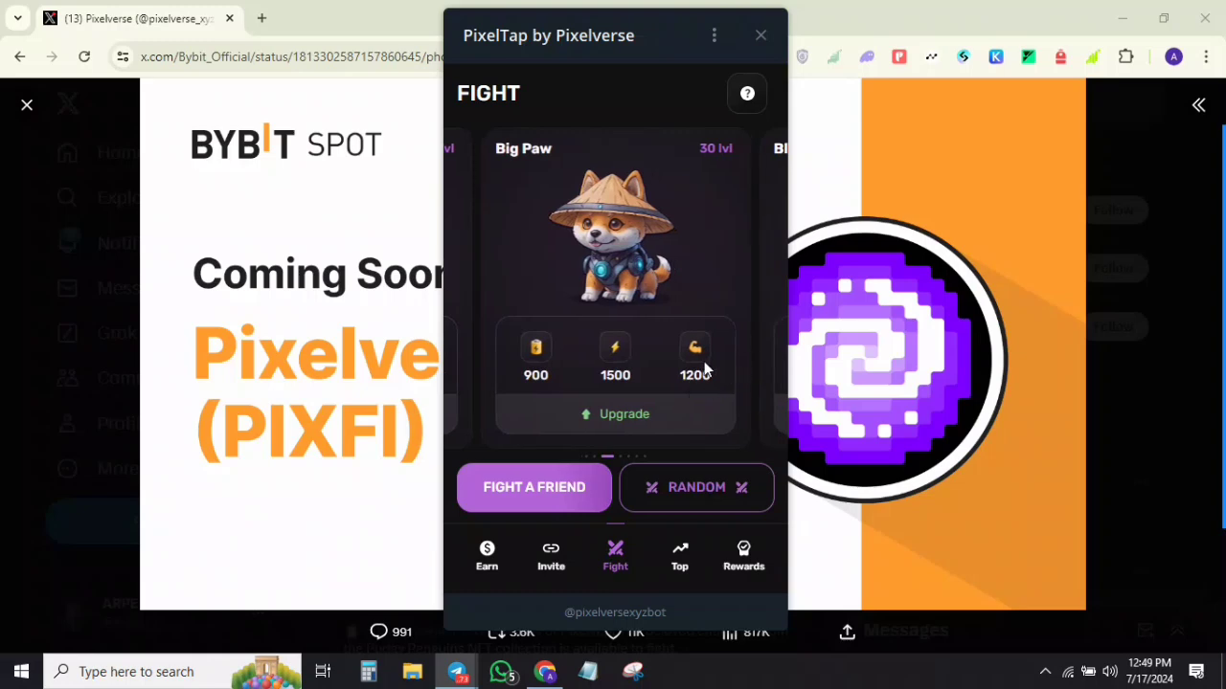
{"action": "left_click_drag", "start_coordinate": [700, 353], "coordinate": [547, 328]}
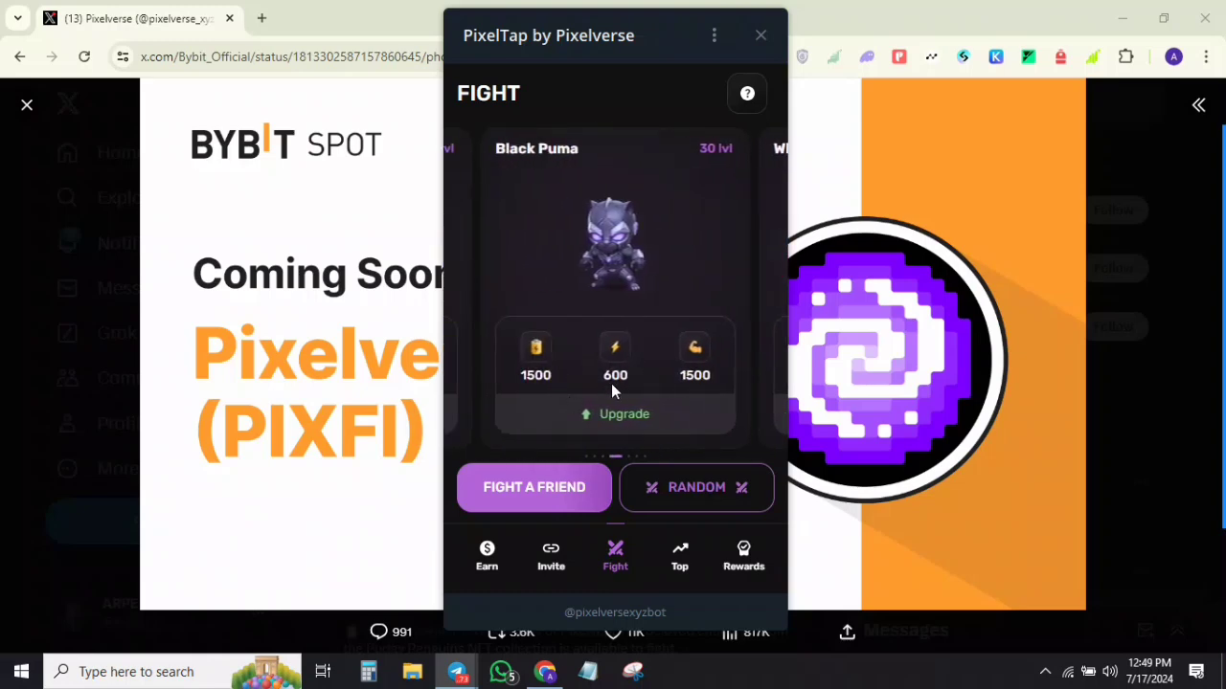
{"action": "left_click_drag", "start_coordinate": [611, 382], "coordinate": [553, 367]}
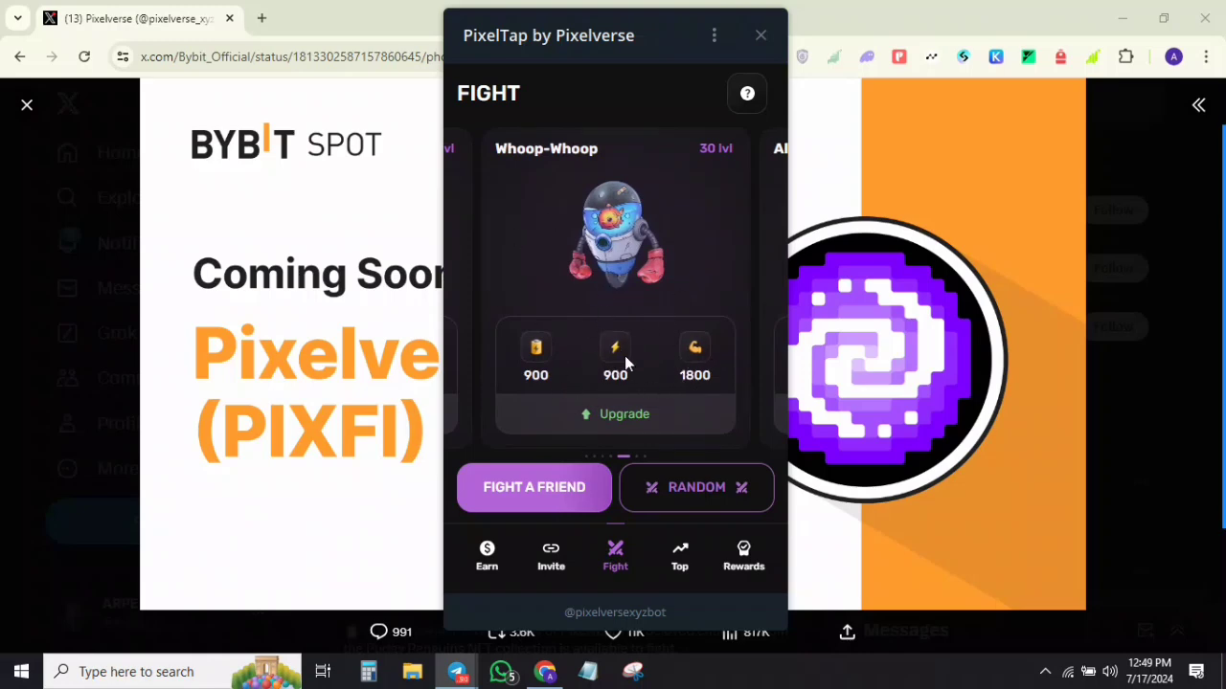
{"action": "mouse_move", "coordinate": [1192, 241]}
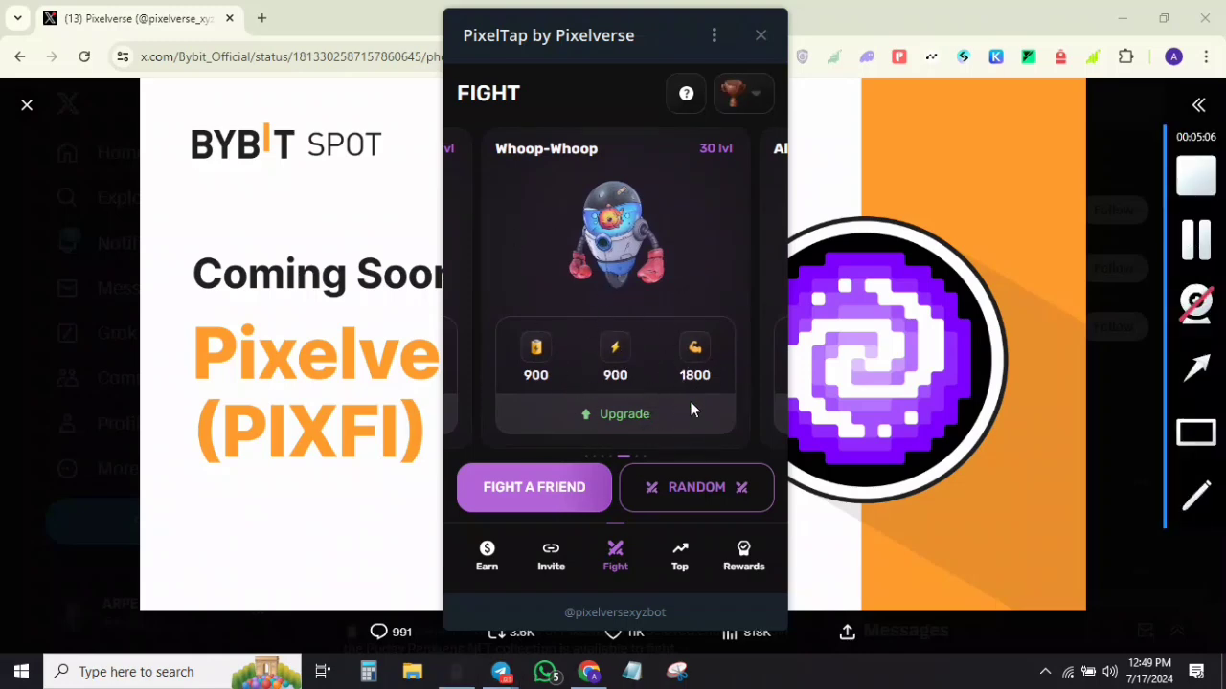
{"action": "left_click", "coordinate": [701, 497]}
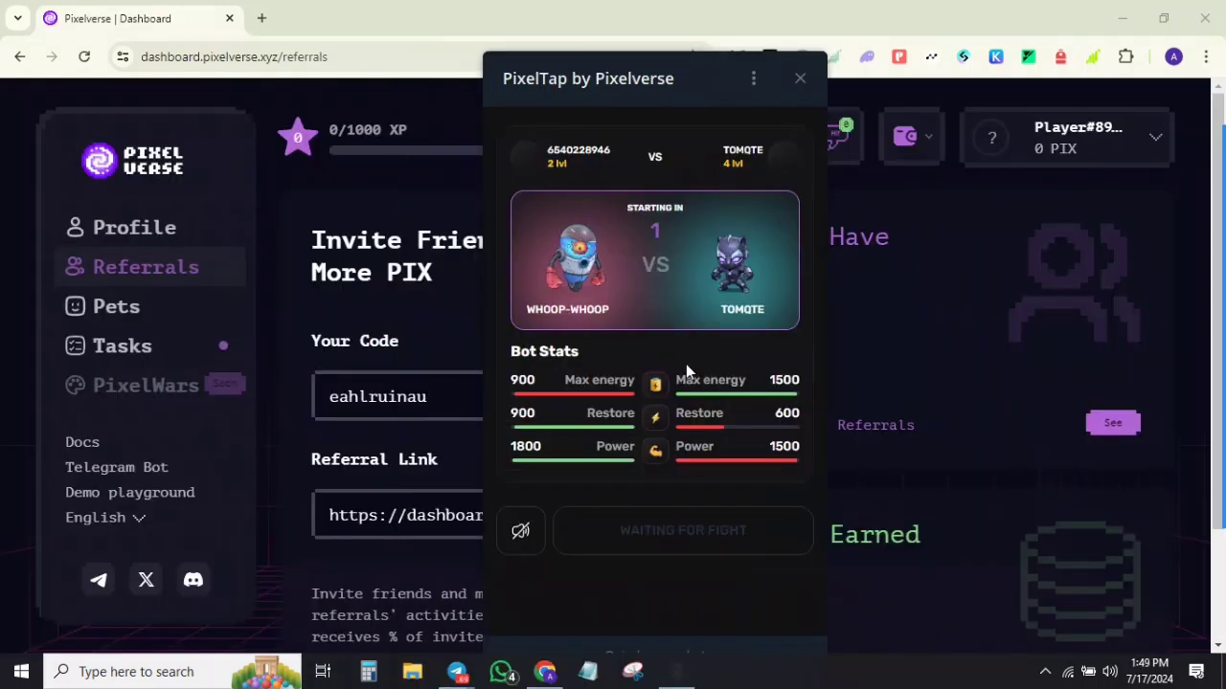
Step: Hit the opponent's Black Puma rapidly for repeated 190-damage strikes until 01:46 remains
{"action": "left_click", "coordinate": [723, 543]}
{"action": "left_click", "coordinate": [723, 538]}
{"action": "left_click", "coordinate": [723, 537]}
{"action": "left_click", "coordinate": [723, 534]}
{"action": "left_click", "coordinate": [724, 534]}
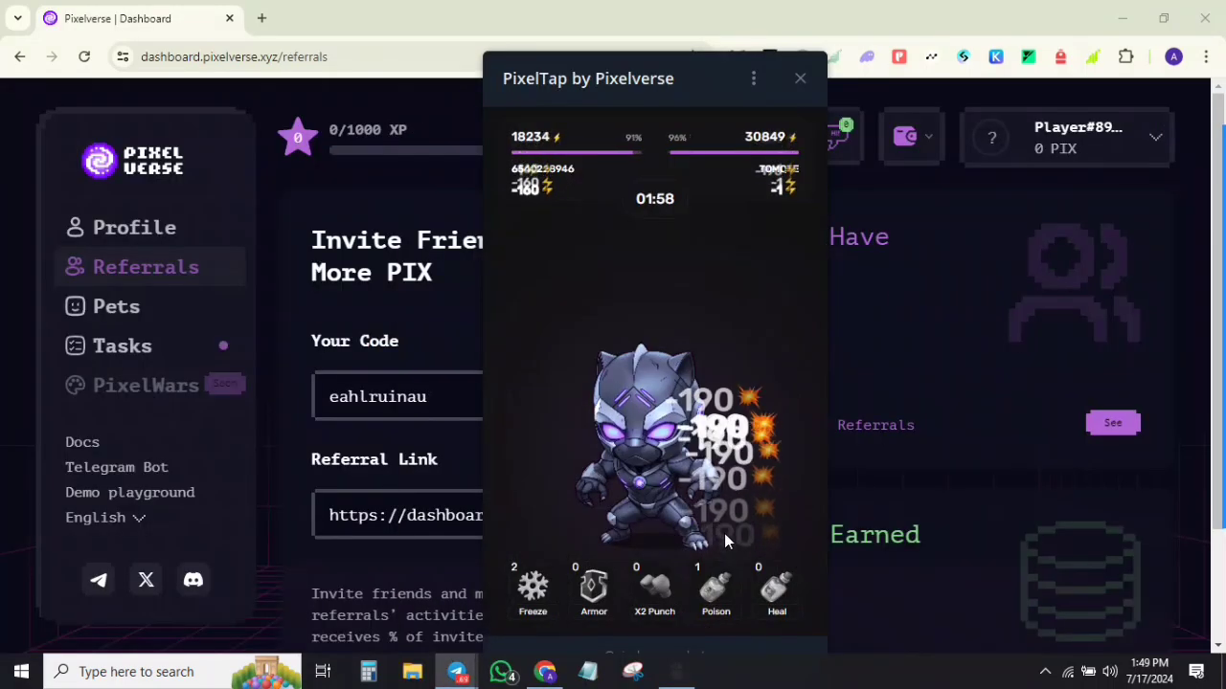
{"action": "left_click", "coordinate": [724, 533]}
{"action": "left_click", "coordinate": [724, 533]}
{"action": "left_click", "coordinate": [724, 533]}
{"action": "left_click", "coordinate": [724, 534]}
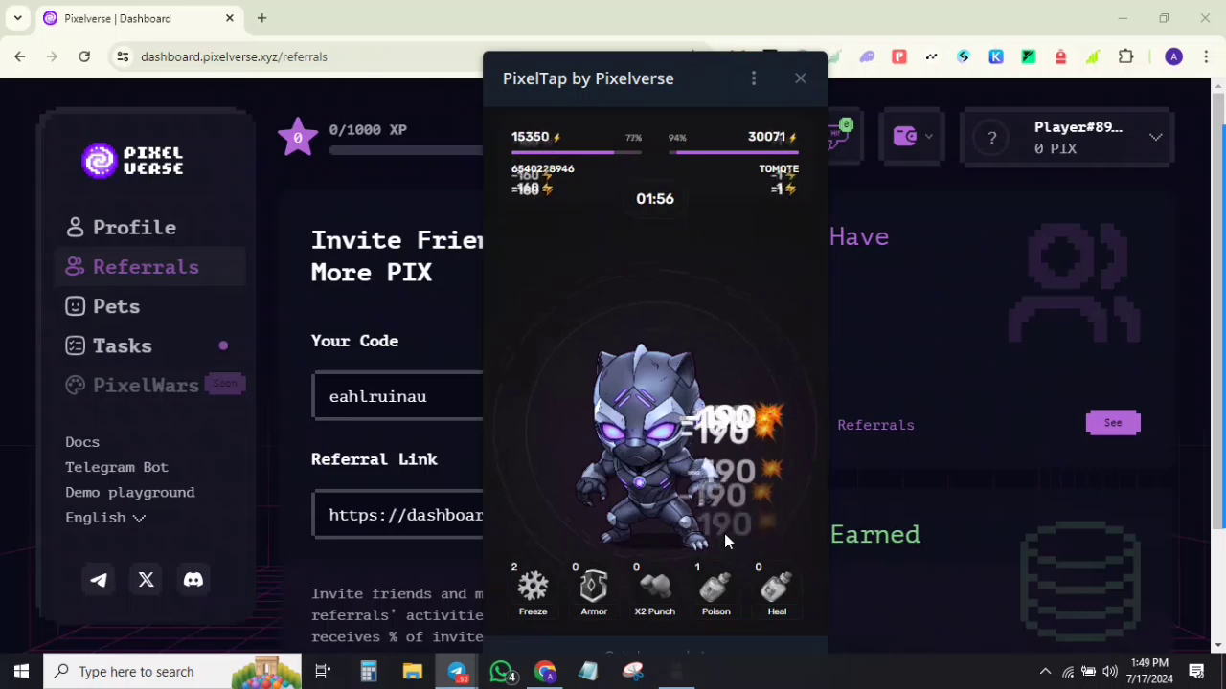
{"action": "left_click", "coordinate": [724, 533]}
{"action": "left_click", "coordinate": [724, 533]}
{"action": "left_click", "coordinate": [563, 393]}
{"action": "left_click", "coordinate": [563, 394]}
{"action": "left_click", "coordinate": [563, 393]}
{"action": "left_click", "coordinate": [563, 393]}
{"action": "left_click", "coordinate": [563, 394]}
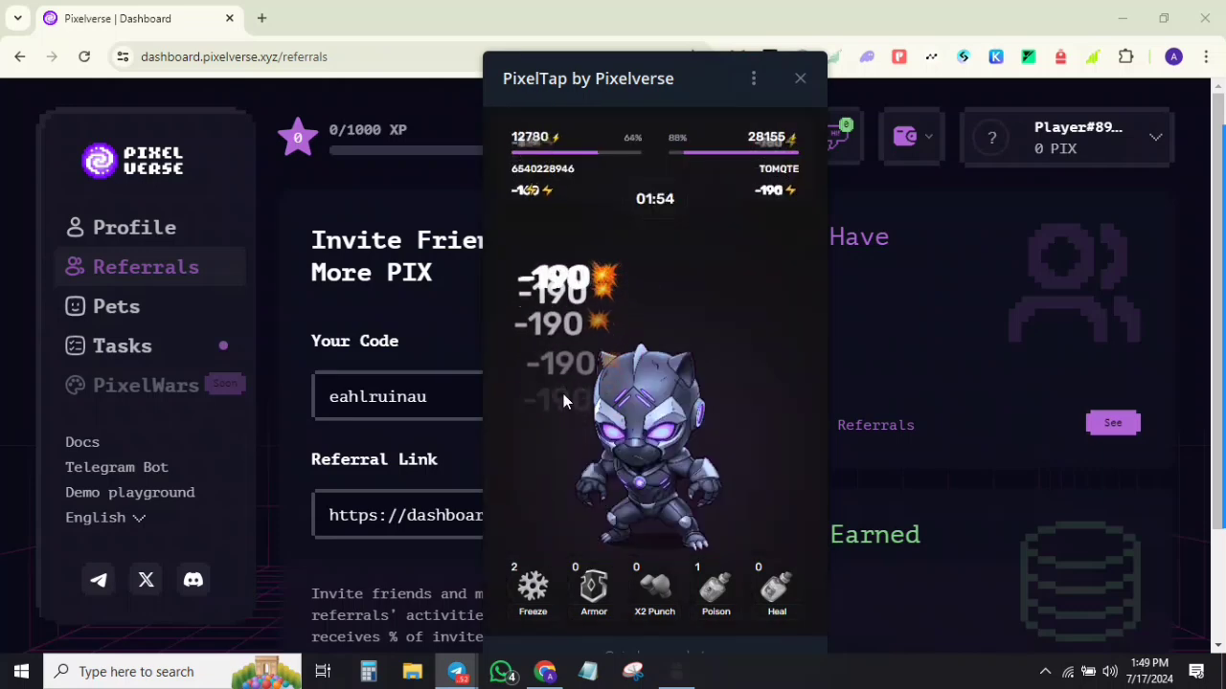
{"action": "left_click", "coordinate": [563, 394]}
{"action": "left_click", "coordinate": [563, 394]}
{"action": "left_click", "coordinate": [563, 394]}
{"action": "left_click", "coordinate": [563, 394]}
{"action": "left_click", "coordinate": [563, 393]}
{"action": "left_click", "coordinate": [563, 394]}
{"action": "left_click", "coordinate": [563, 394]}
{"action": "left_click", "coordinate": [563, 393]}
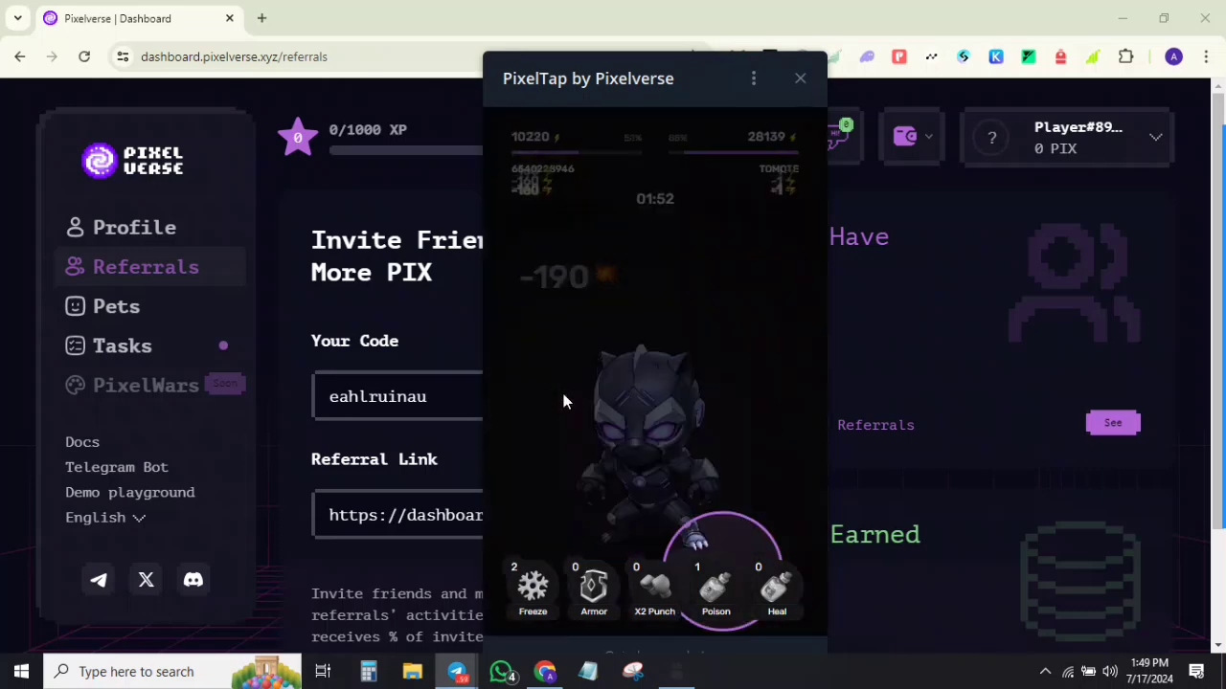
{"action": "left_click", "coordinate": [720, 542]}
{"action": "left_click", "coordinate": [720, 541]}
{"action": "left_click", "coordinate": [720, 542]}
{"action": "left_click", "coordinate": [720, 542]}
{"action": "left_click", "coordinate": [720, 542]}
{"action": "left_click", "coordinate": [720, 542]}
{"action": "left_click", "coordinate": [720, 542]}
{"action": "left_click", "coordinate": [720, 542]}
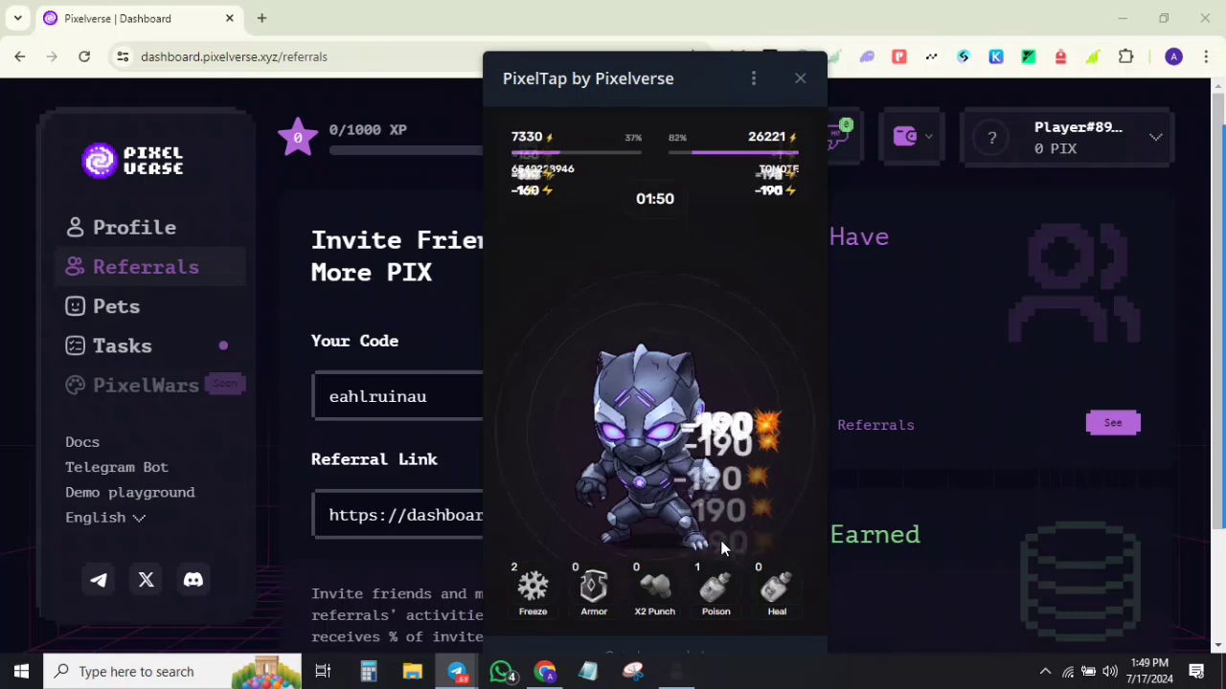
{"action": "left_click", "coordinate": [722, 544]}
{"action": "left_click", "coordinate": [722, 543]}
{"action": "left_click", "coordinate": [722, 543]}
{"action": "left_click", "coordinate": [722, 544]}
{"action": "left_click", "coordinate": [722, 544]}
{"action": "left_click", "coordinate": [722, 544]}
{"action": "left_click", "coordinate": [722, 543]}
{"action": "left_click", "coordinate": [722, 544]}
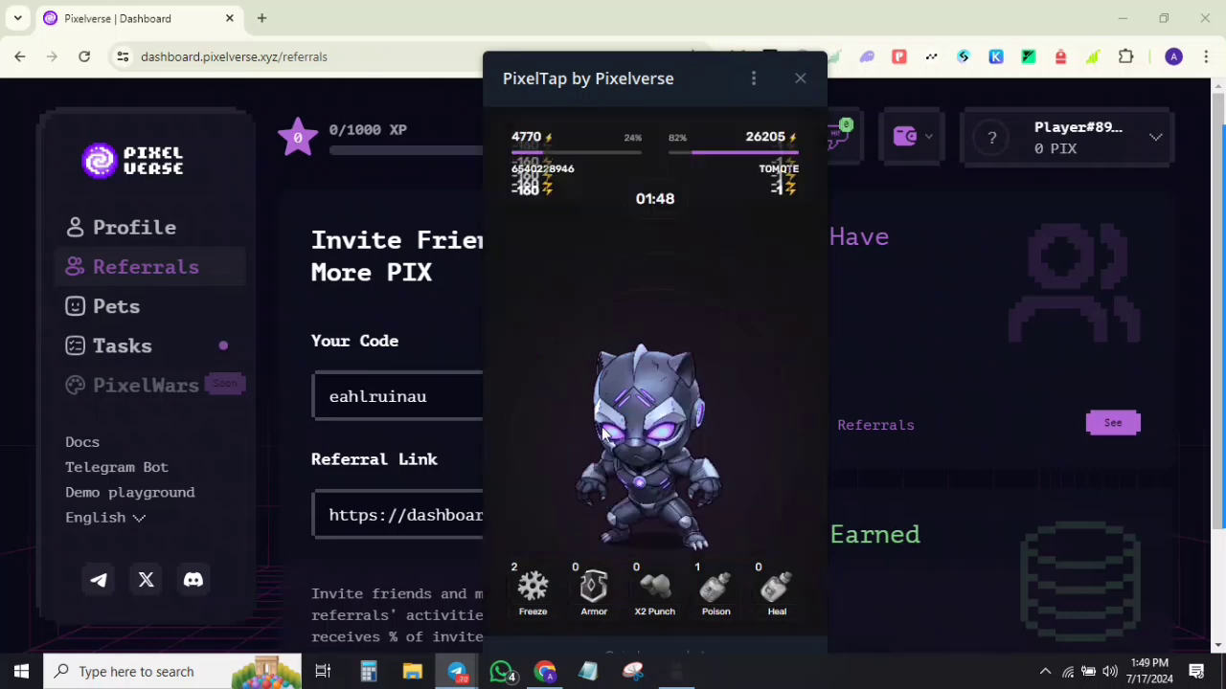
{"action": "left_click", "coordinate": [603, 432]}
{"action": "left_click", "coordinate": [603, 432]}
{"action": "left_click", "coordinate": [603, 432]}
{"action": "left_click", "coordinate": [603, 432]}
{"action": "left_click", "coordinate": [603, 432]}
{"action": "left_click", "coordinate": [603, 432]}
{"action": "left_click", "coordinate": [604, 432]}
{"action": "left_click", "coordinate": [603, 432]}
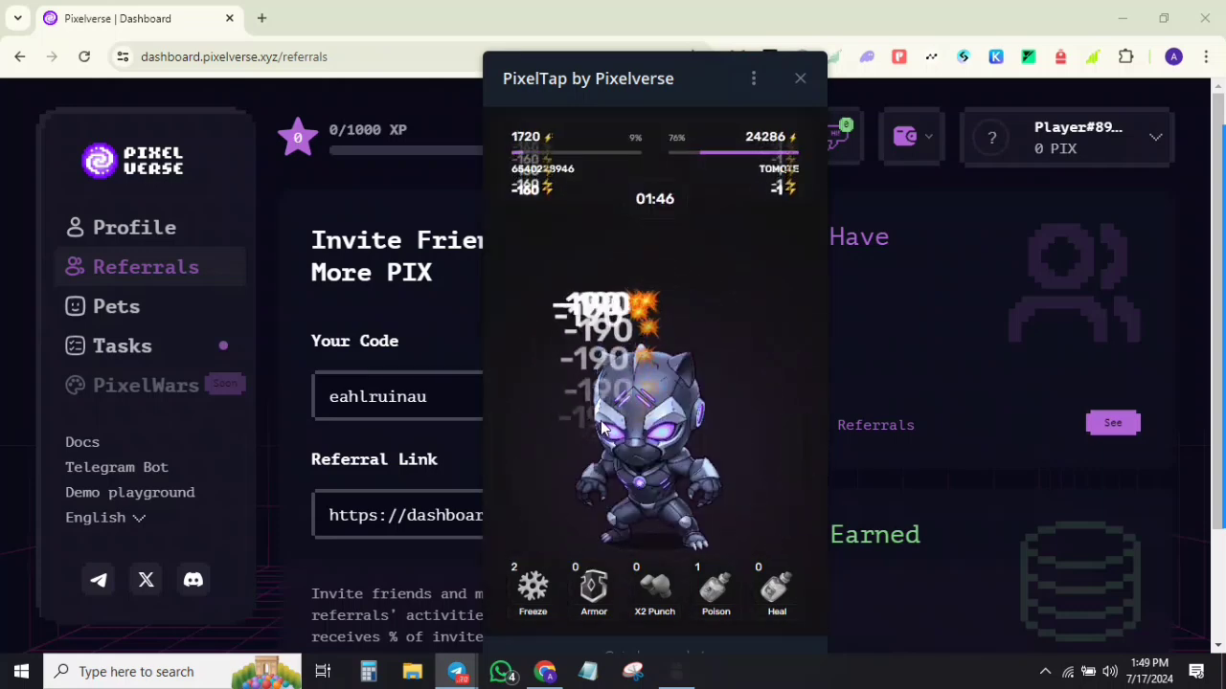
{"action": "left_click", "coordinate": [604, 432]}
{"action": "left_click", "coordinate": [603, 432]}
{"action": "left_click", "coordinate": [604, 432]}
{"action": "left_click", "coordinate": [603, 431]}
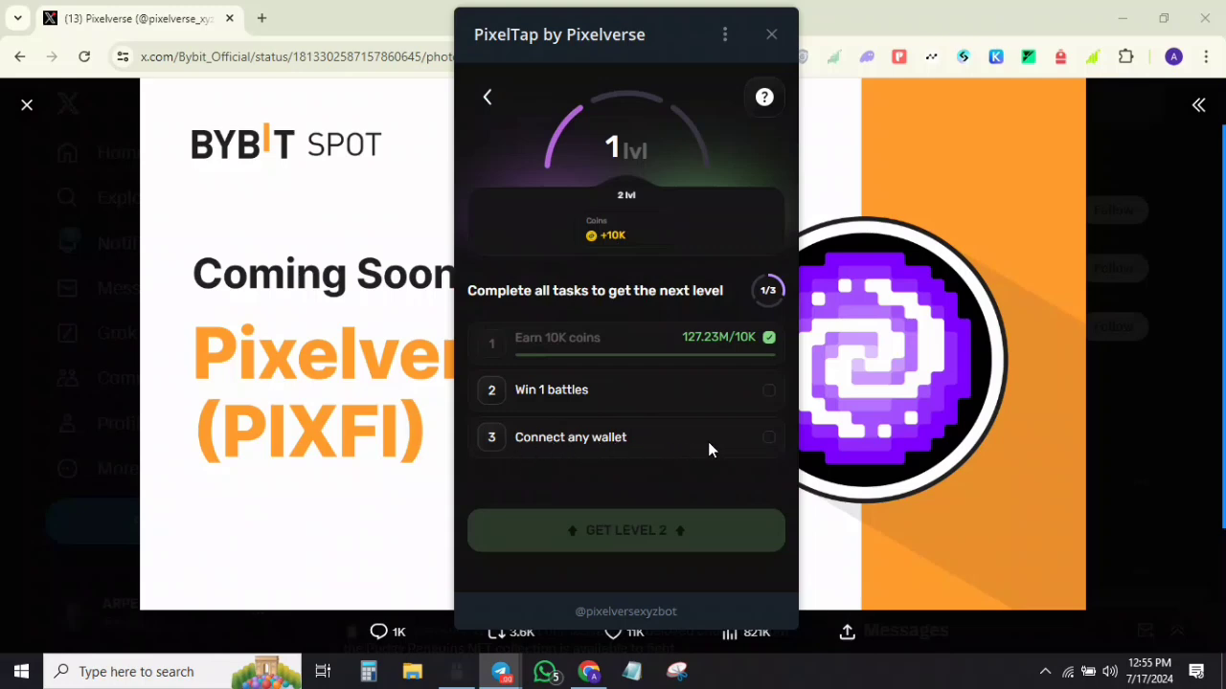
Step: Connect Trust Wallet by pasting its USDT ERC-20 deposit address, saving it as main wallet
{"action": "left_click", "coordinate": [571, 442]}
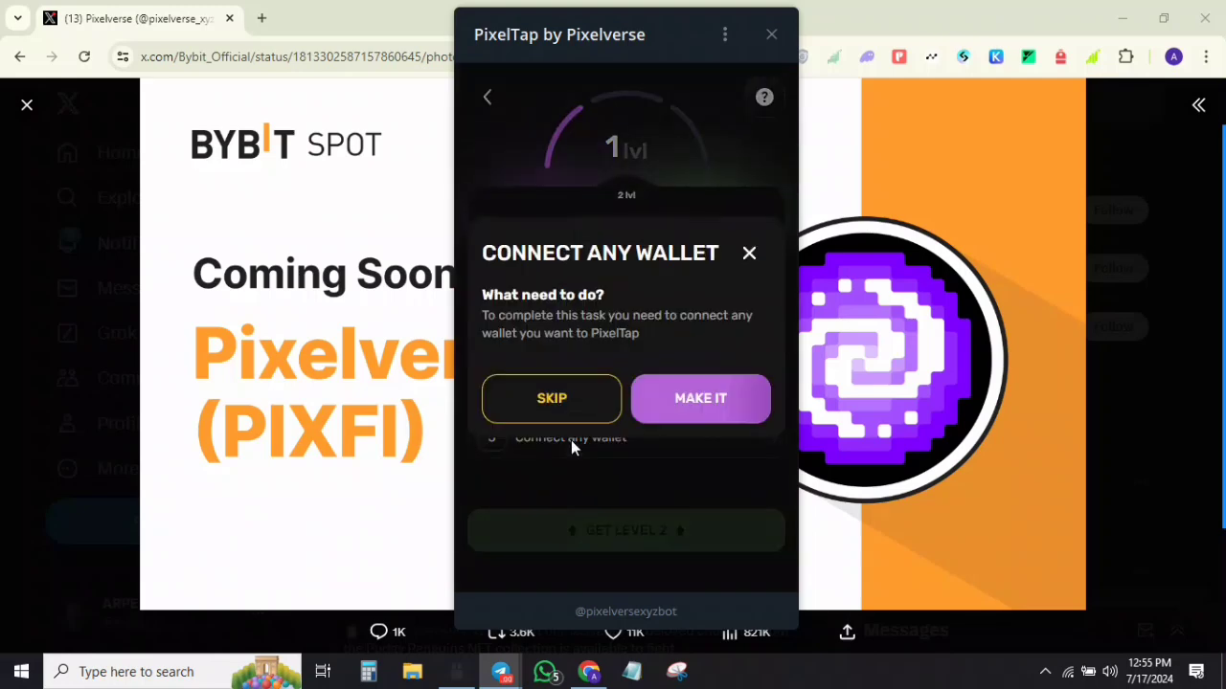
{"action": "left_click", "coordinate": [701, 399]}
{"action": "scroll", "coordinate": [632, 400], "scroll_direction": "down", "scroll_amount": 3}
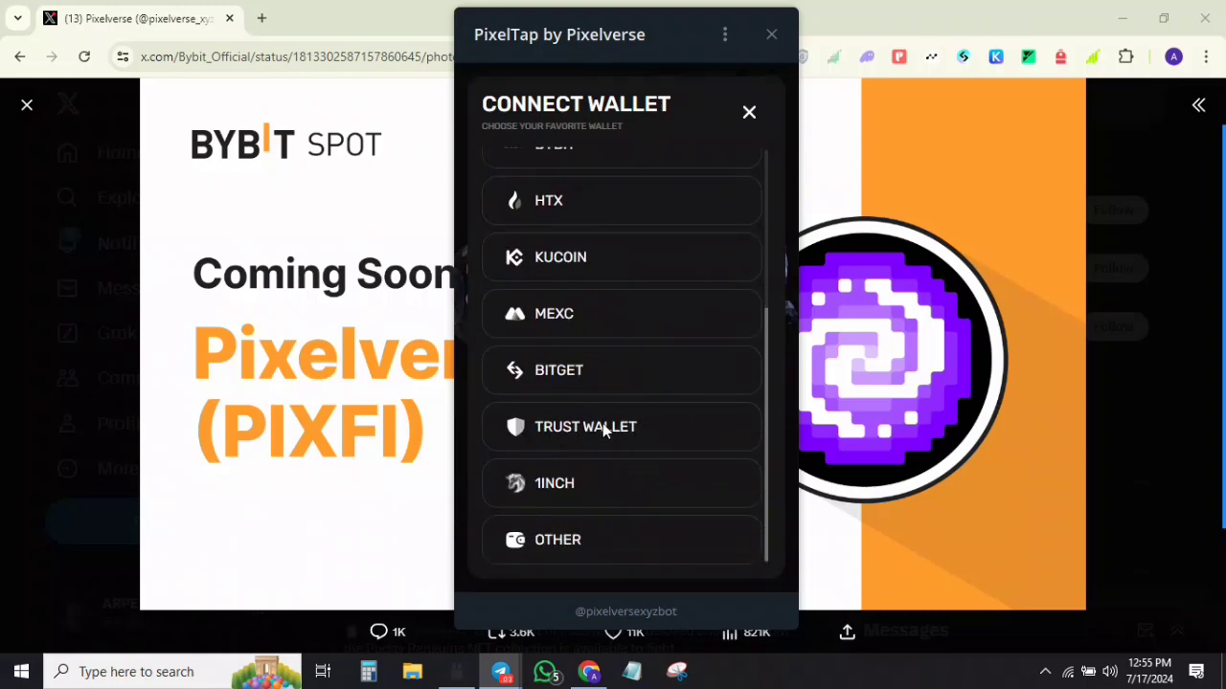
{"action": "left_click", "coordinate": [603, 431]}
{"action": "left_click", "coordinate": [617, 506]}
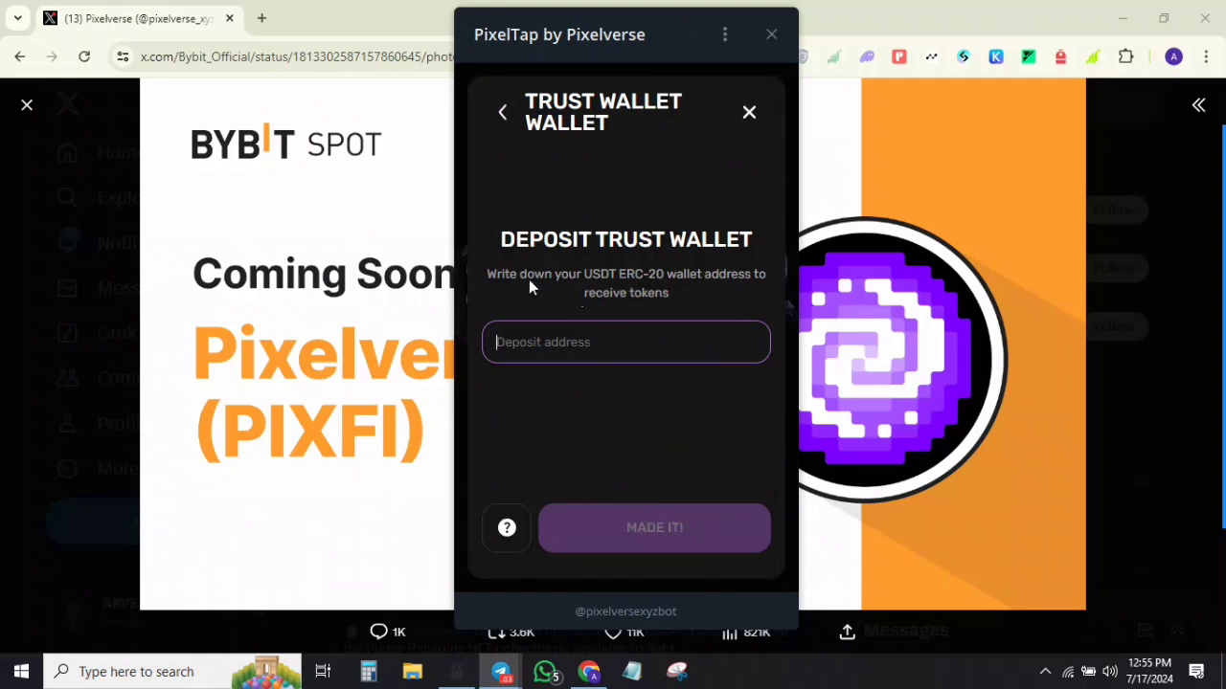
{"action": "mouse_move", "coordinate": [1195, 250]}
{"action": "left_click", "coordinate": [632, 355]}
{"action": "type", "text": "0xA247A33d3EdfD82caeB77e6c115dfAeD9278AC17"}
{"action": "left_click", "coordinate": [670, 537]}
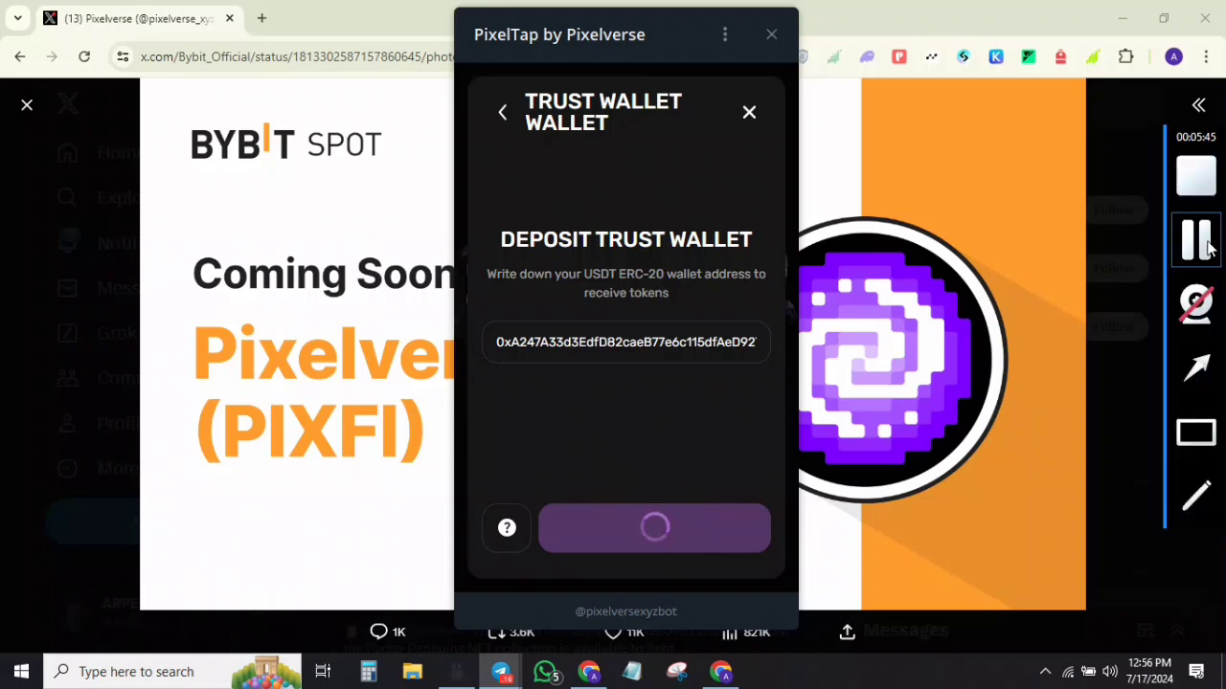
{"action": "left_click", "coordinate": [635, 527]}
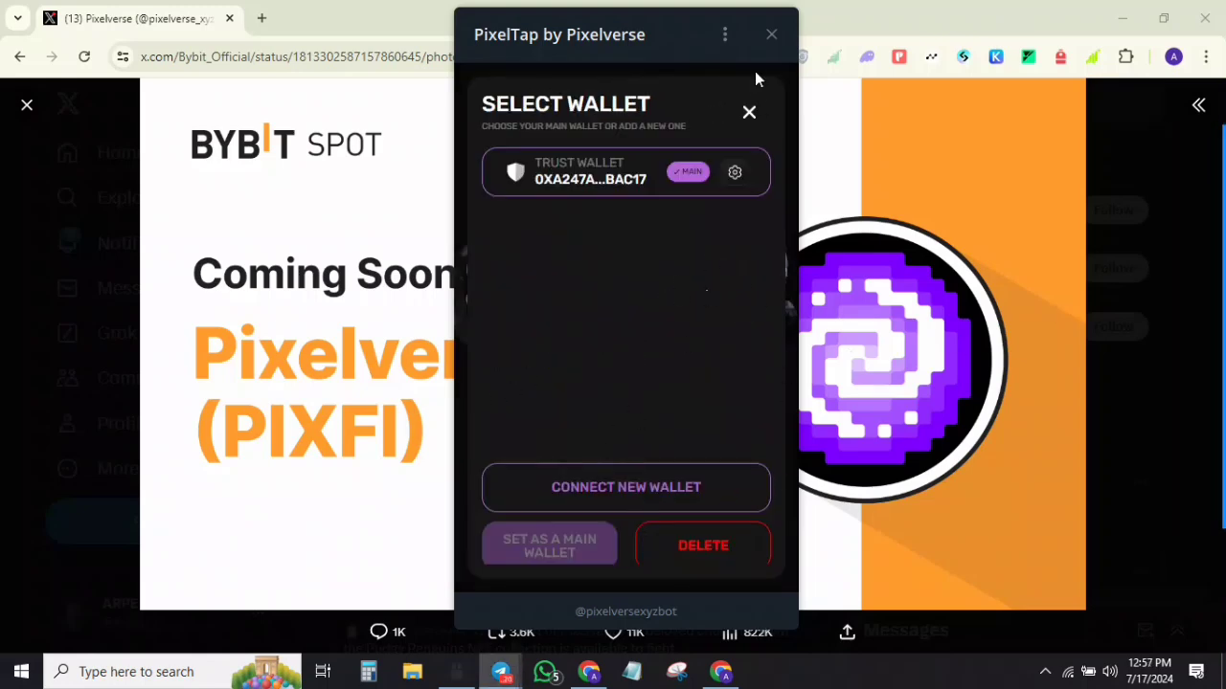
Step: Close the wallet dialog and recheck the connected wallets list
{"action": "left_click", "coordinate": [749, 113]}
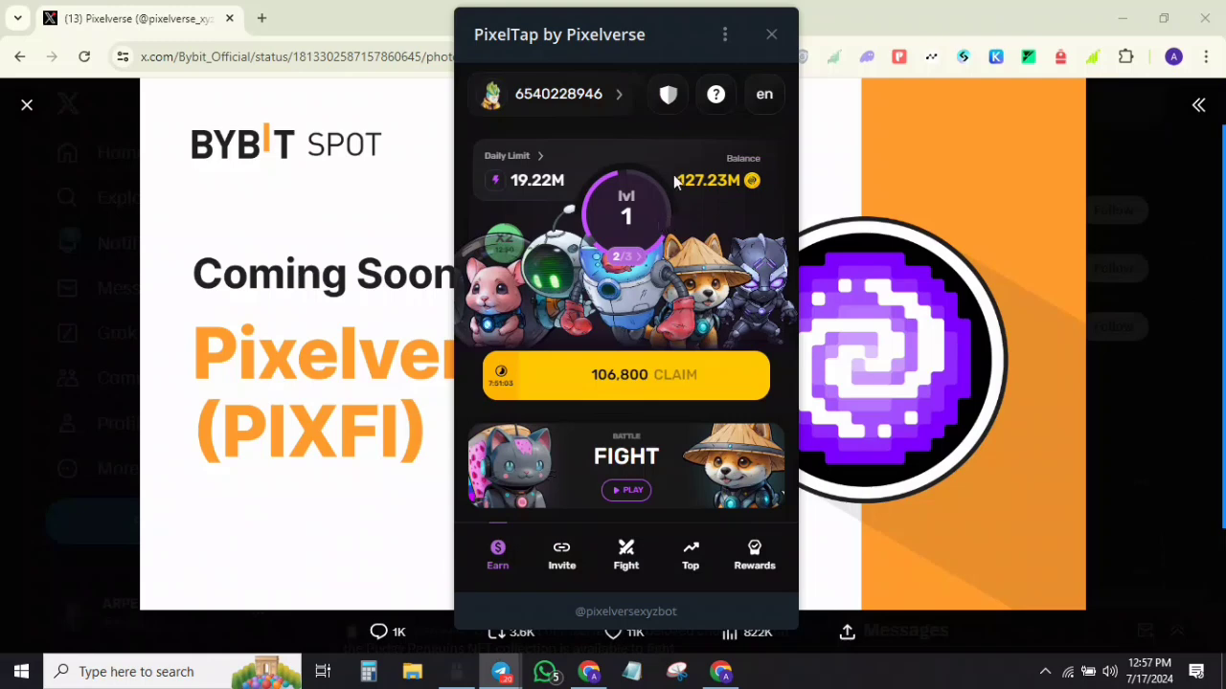
{"action": "left_click", "coordinate": [663, 95]}
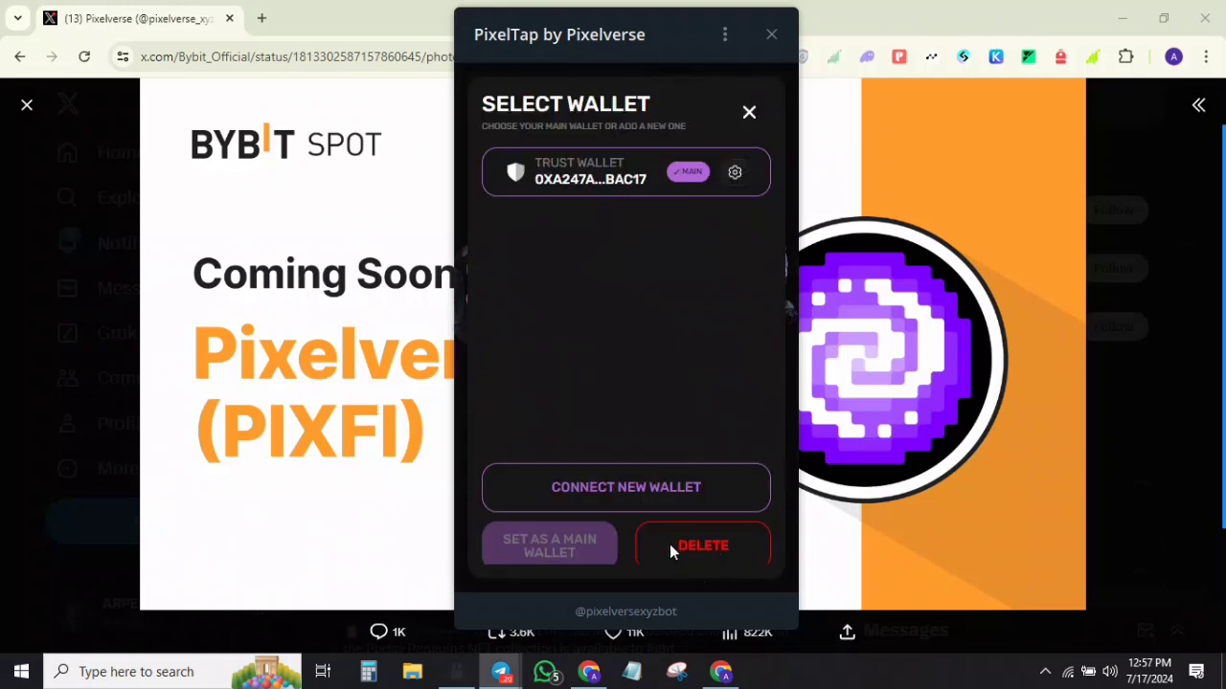
{"action": "left_click", "coordinate": [749, 112]}
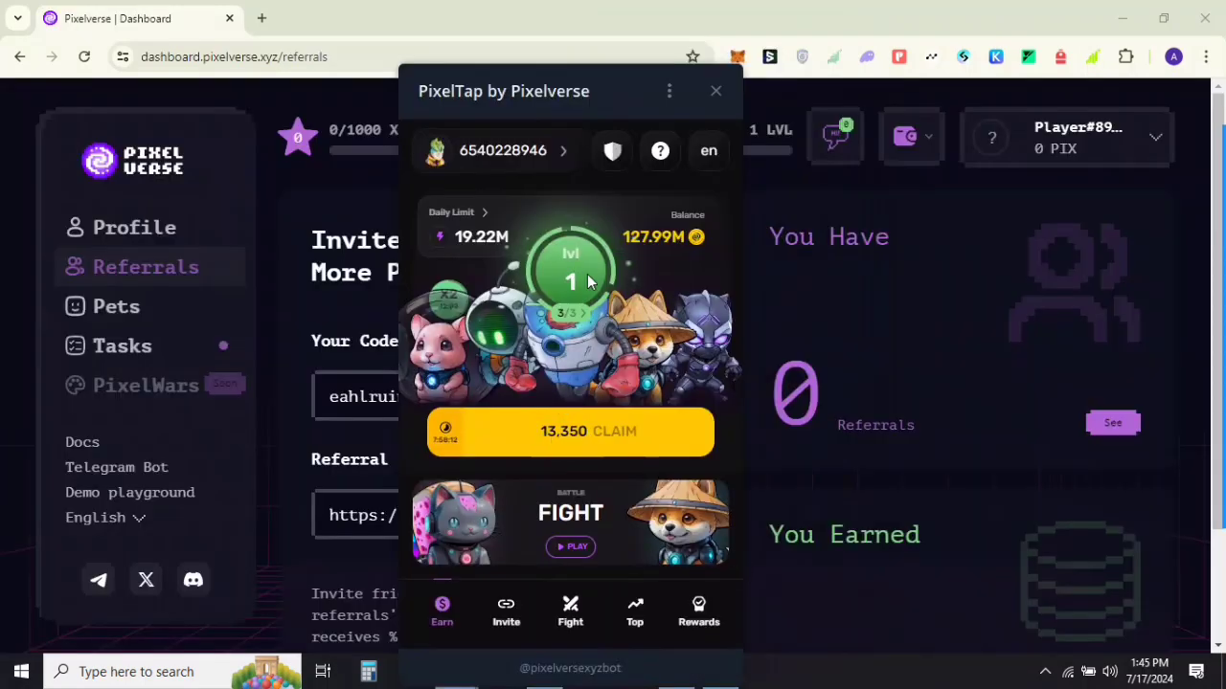
Step: Upgrade to level 2 using the free instant upgrade and dismiss the congratulations
{"action": "left_click", "coordinate": [590, 281]}
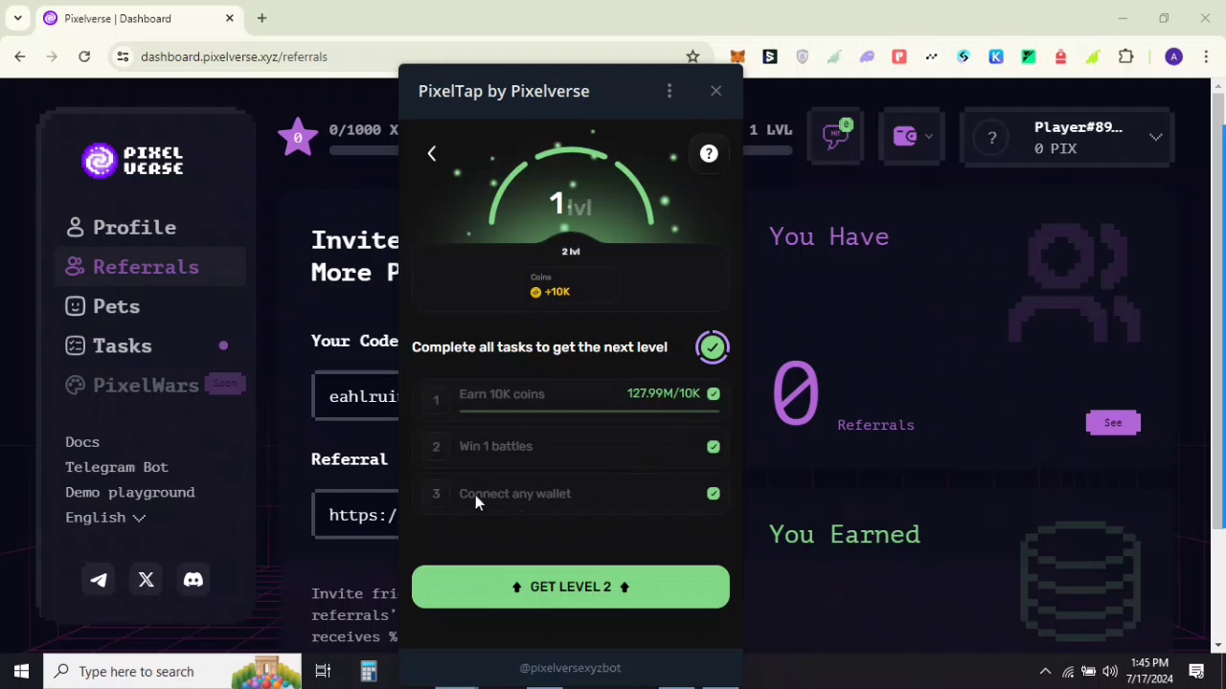
{"action": "left_click", "coordinate": [589, 589]}
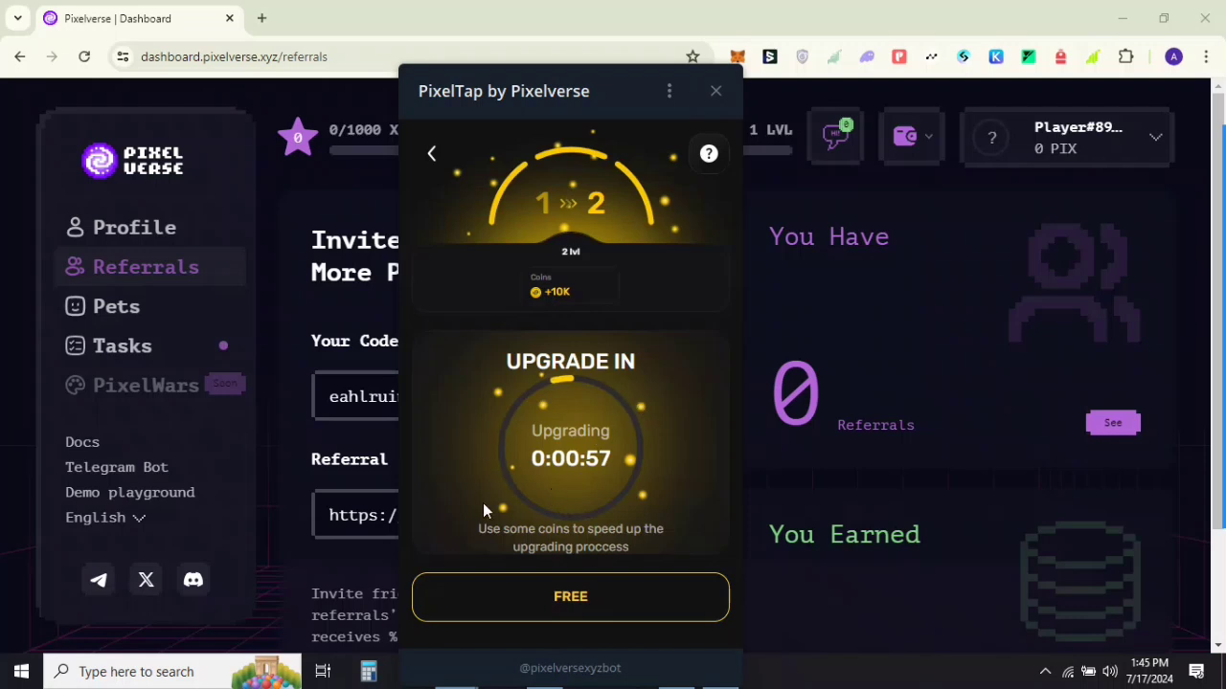
{"action": "left_click", "coordinate": [557, 594]}
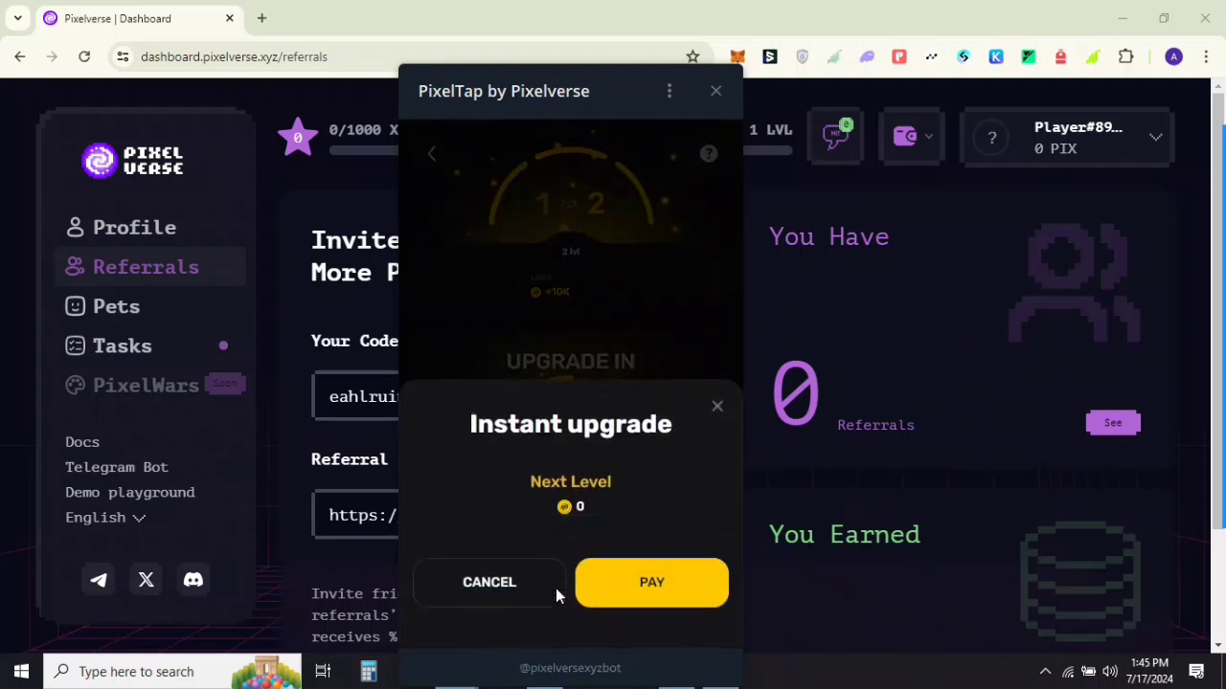
{"action": "left_click", "coordinate": [633, 582]}
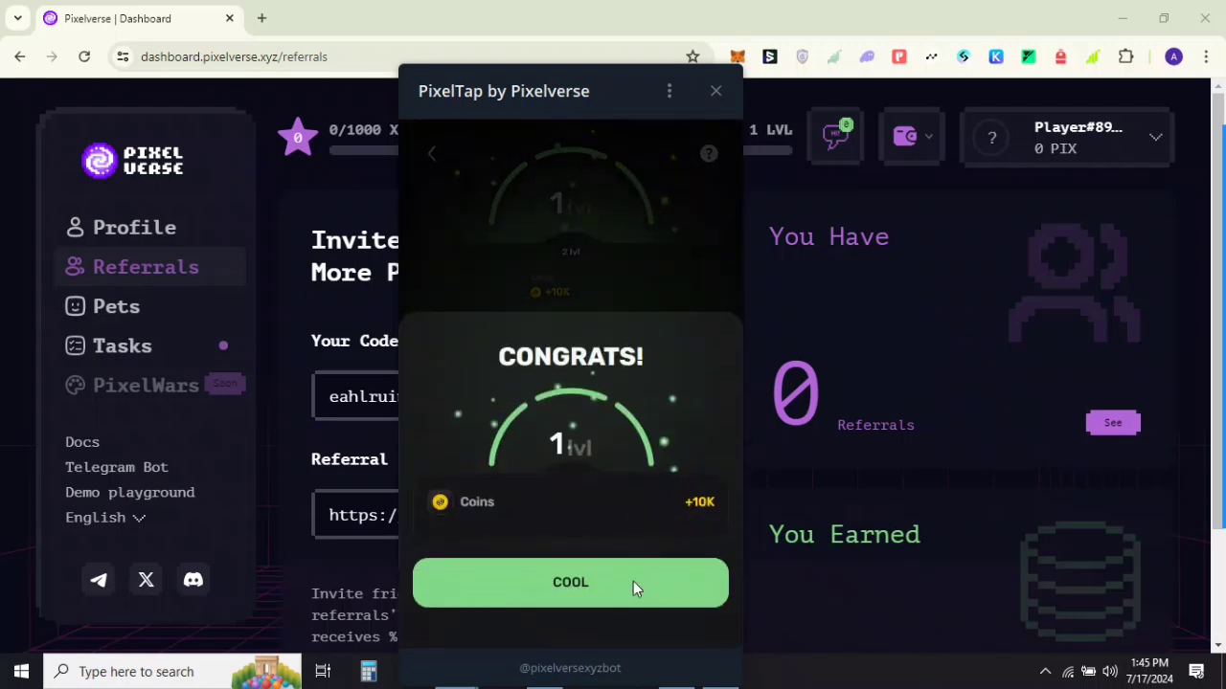
{"action": "left_click", "coordinate": [633, 578]}
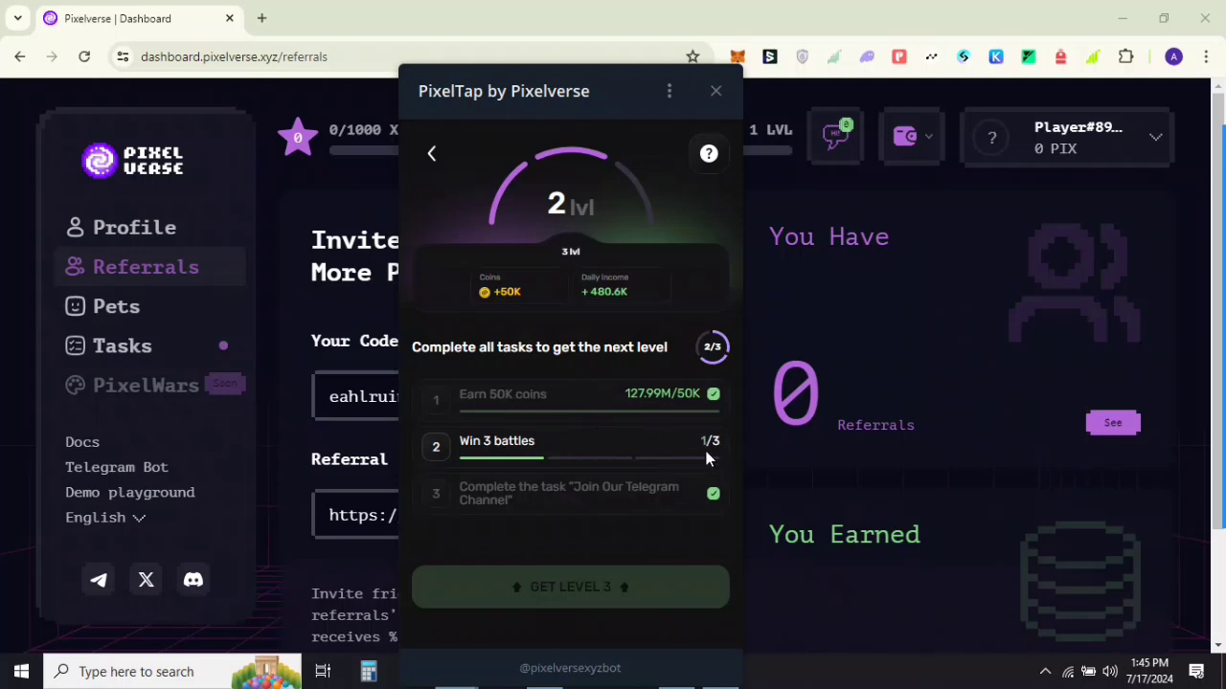
Step: View the Earn 50K coins task, then open the Dashboard from the player profile
{"action": "left_click", "coordinate": [600, 396]}
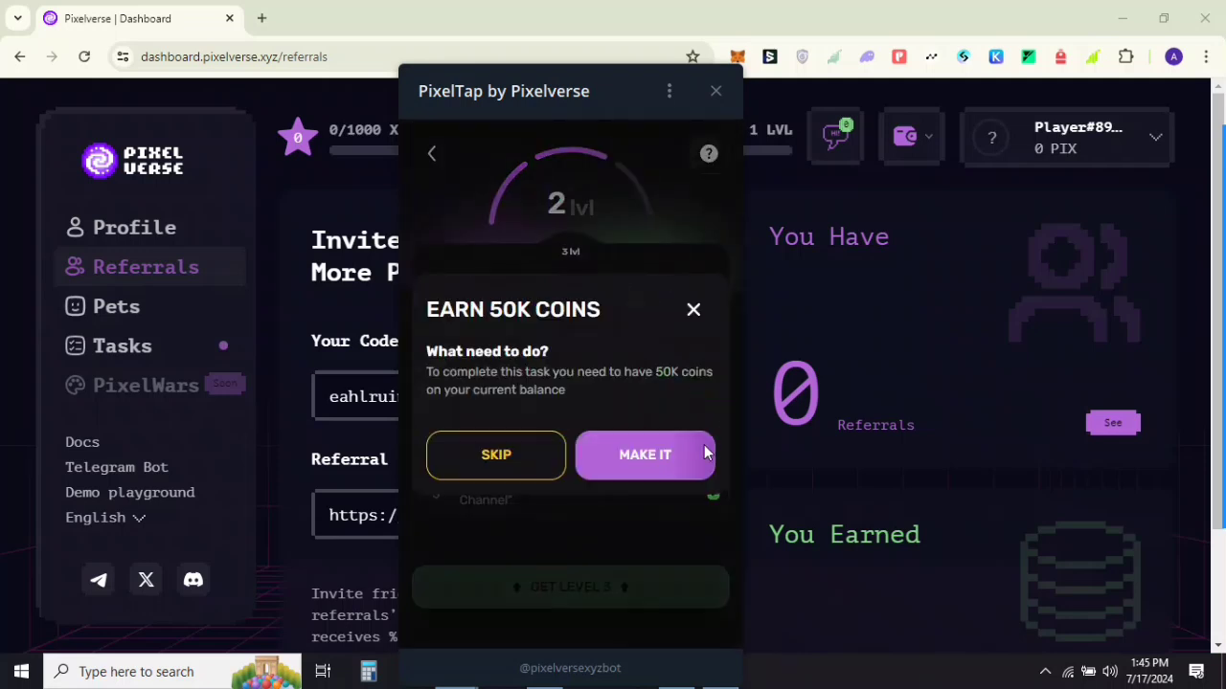
{"action": "left_click", "coordinate": [692, 310]}
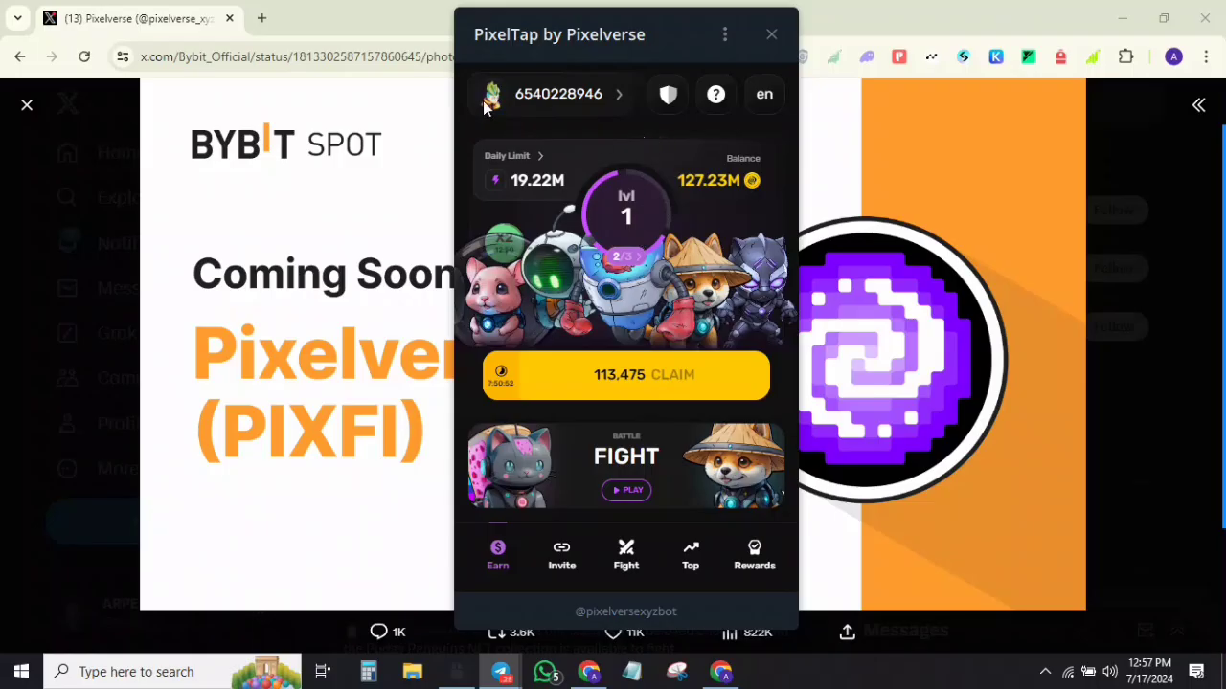
{"action": "left_click", "coordinate": [493, 95]}
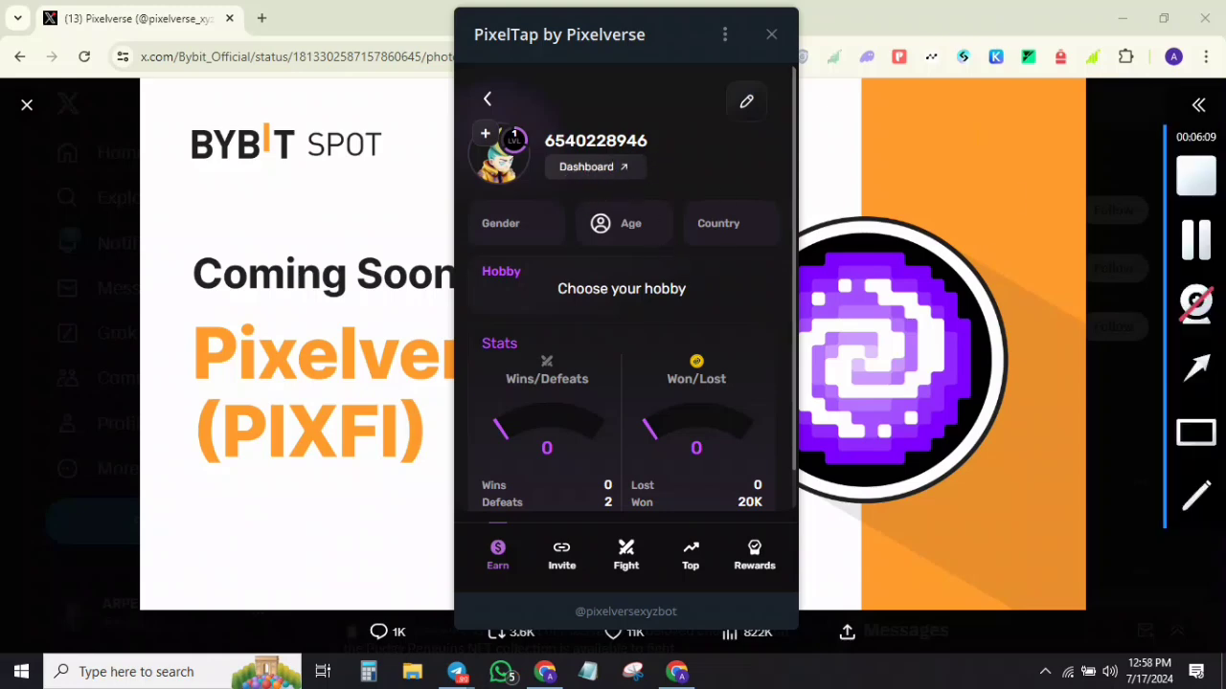
{"action": "left_click", "coordinate": [585, 170]}
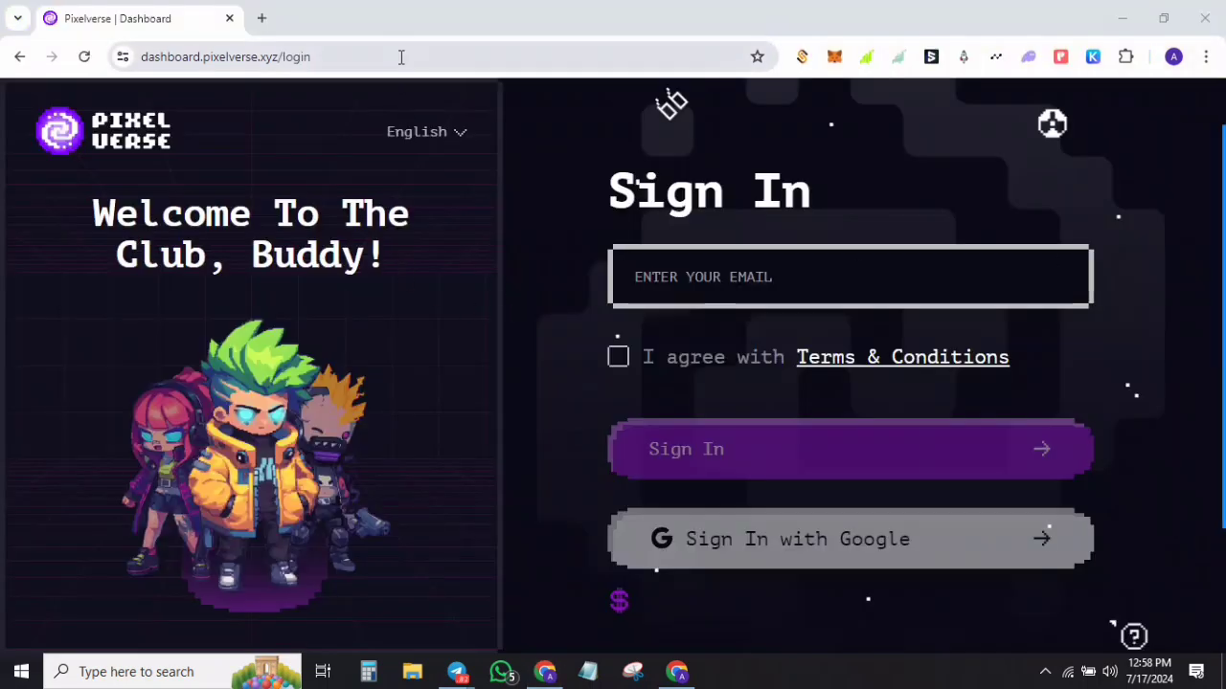
Step: Accept the Pixelverse terms and conditions on the login page
{"action": "left_click_drag", "start_coordinate": [399, 57], "coordinate": [134, 56]}
{"action": "left_click", "coordinate": [376, 52]}
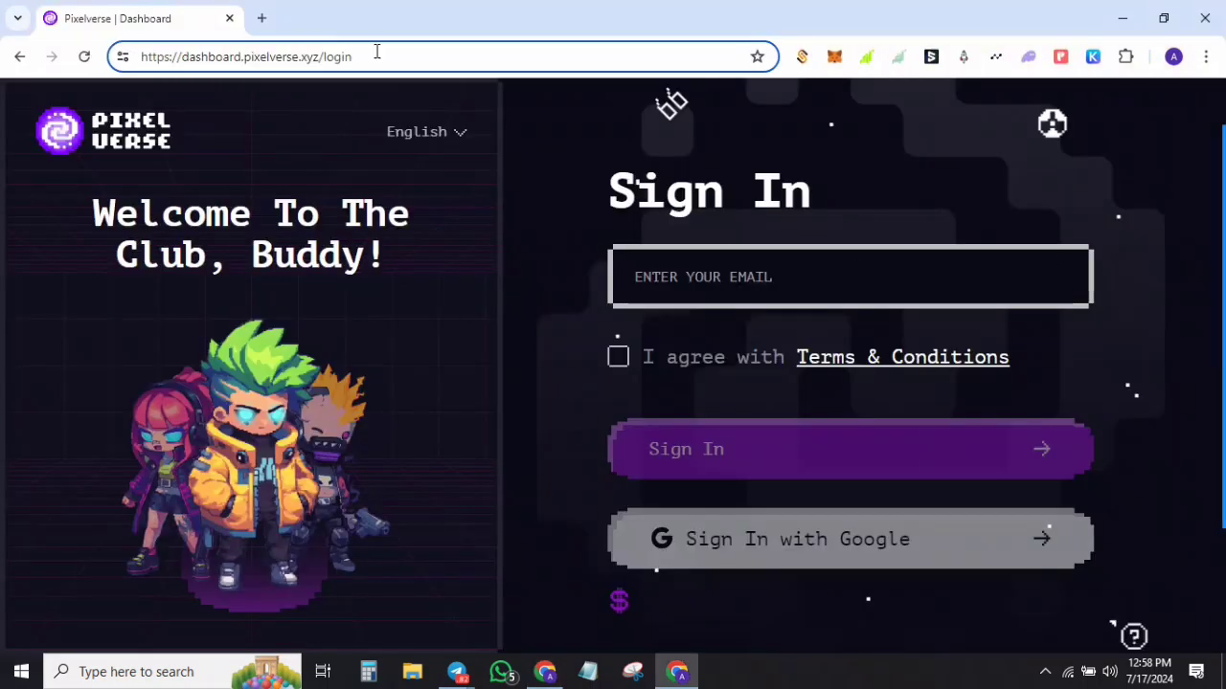
{"action": "left_click", "coordinate": [617, 356]}
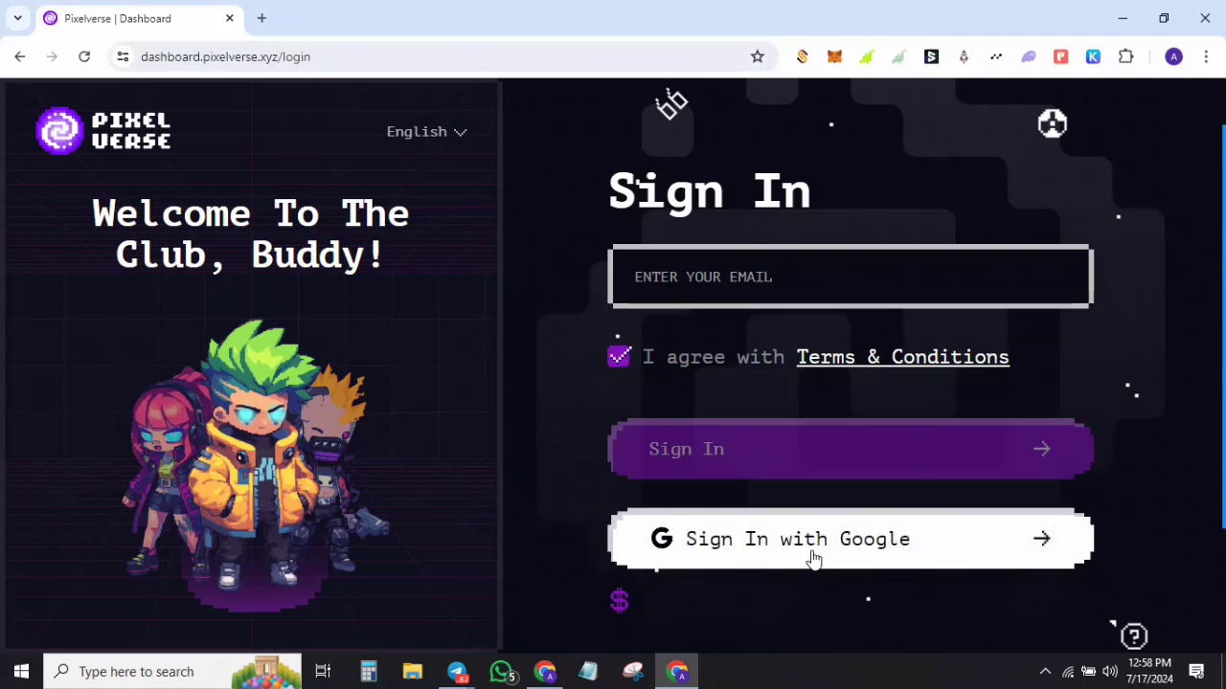
Step: Paste the referral code into its field and confirm it
{"action": "mouse_move", "coordinate": [1208, 242]}
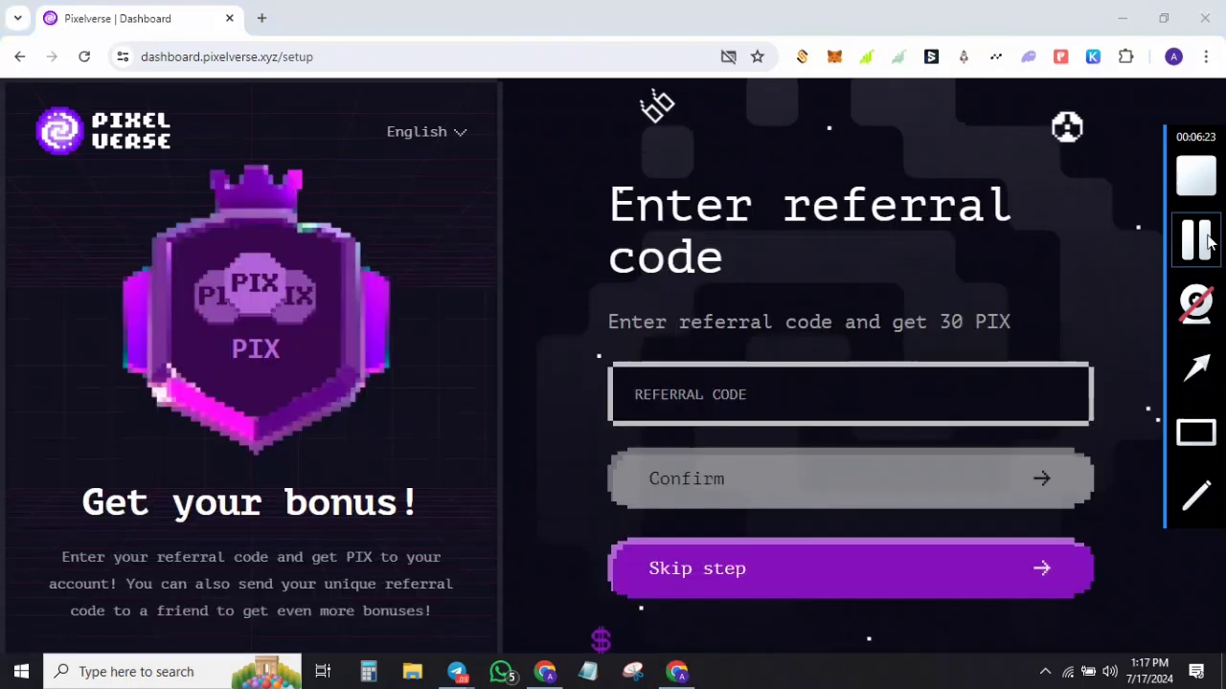
{"action": "left_click", "coordinate": [813, 390]}
{"action": "right_click", "coordinate": [813, 388]}
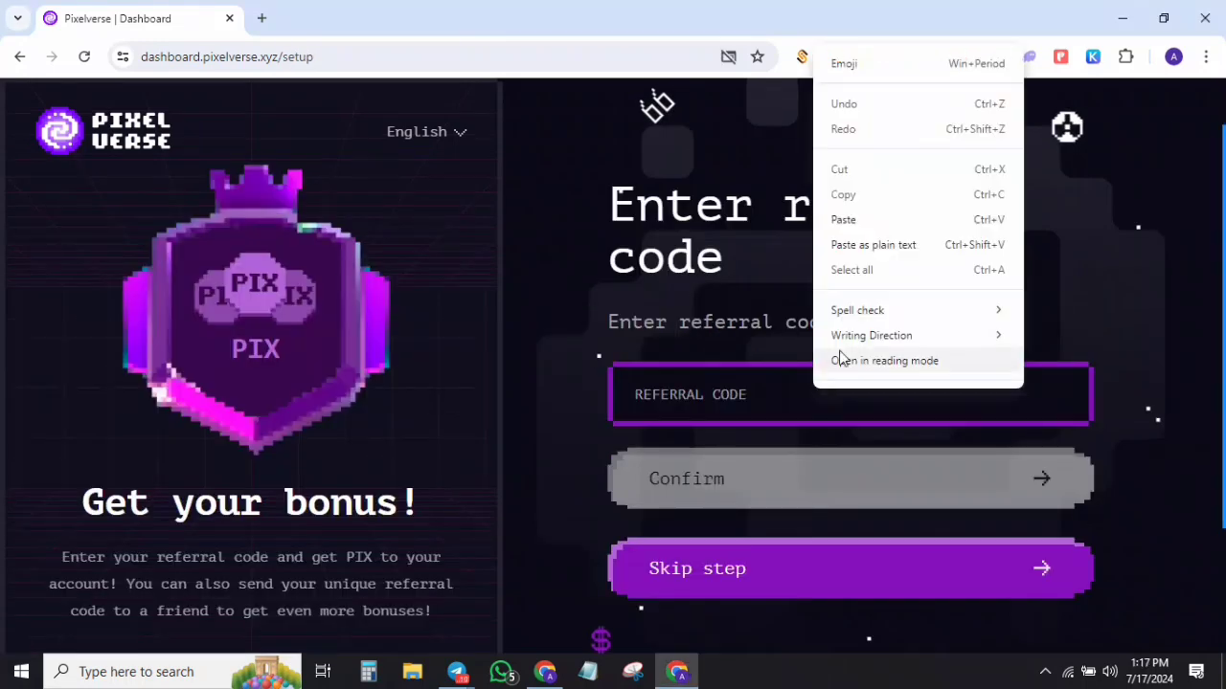
{"action": "left_click", "coordinate": [886, 219]}
{"action": "left_click", "coordinate": [775, 493]}
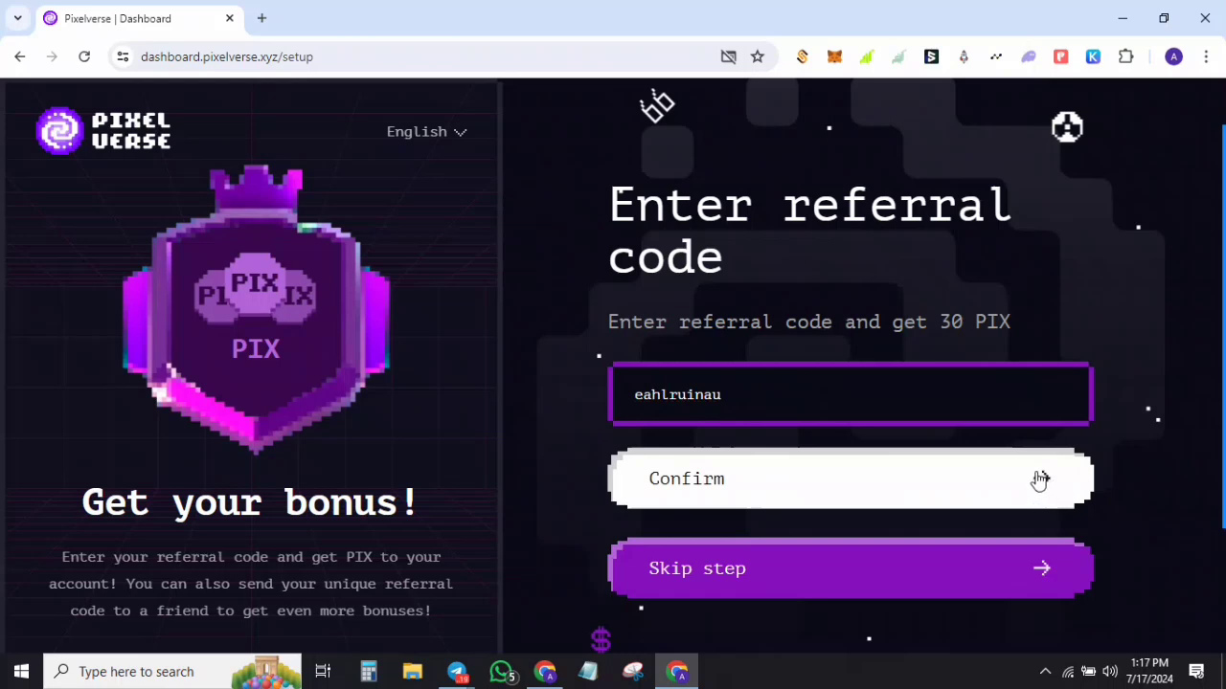
Step: Review the referral success message and continue to the profile showing 500 PIX
{"action": "left_click", "coordinate": [1208, 255]}
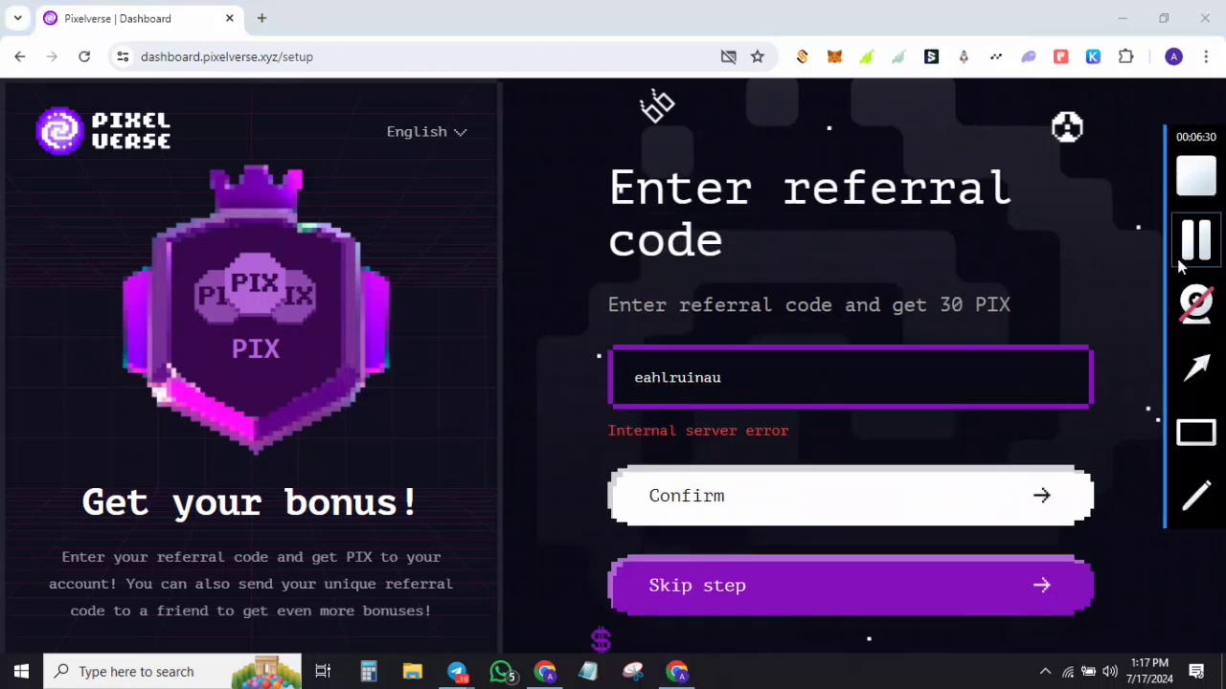
{"action": "mouse_move", "coordinate": [1017, 308]}
{"action": "left_mouse_down"}
{"action": "mouse_move", "coordinate": [934, 313]}
{"action": "mouse_move", "coordinate": [1031, 311]}
{"action": "left_mouse_up"}
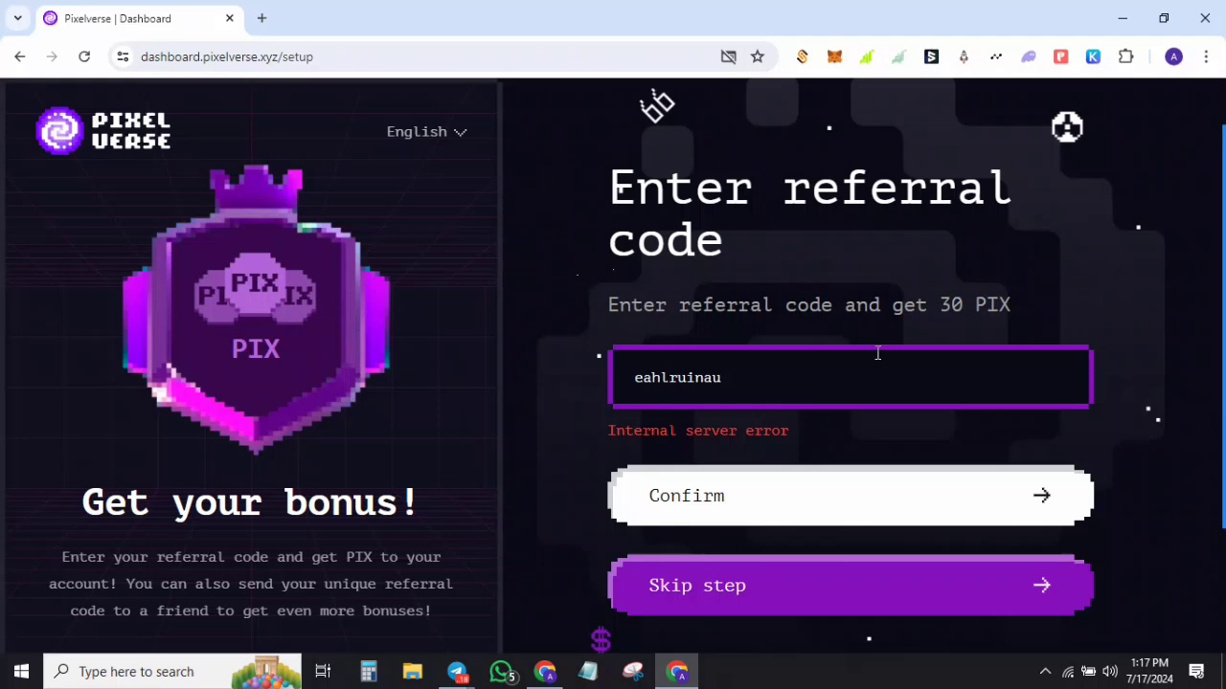
{"action": "left_click", "coordinate": [1209, 237]}
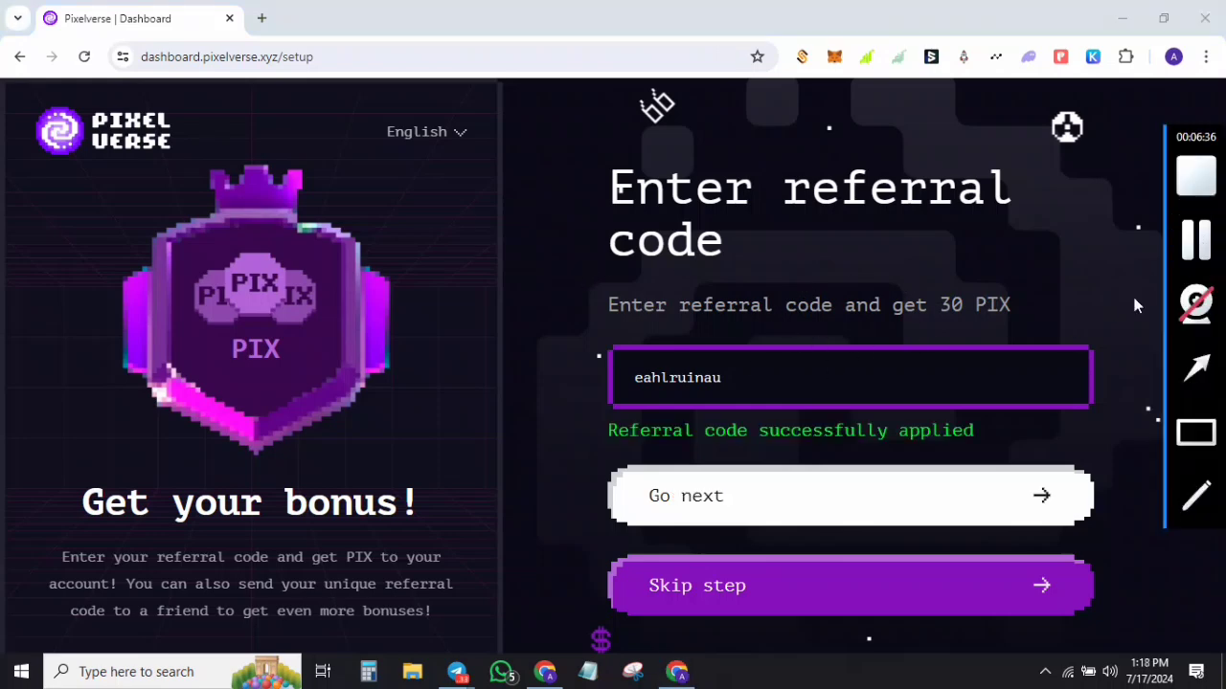
{"action": "left_click_drag", "start_coordinate": [670, 433], "coordinate": [936, 443]}
{"action": "left_click", "coordinate": [932, 489]}
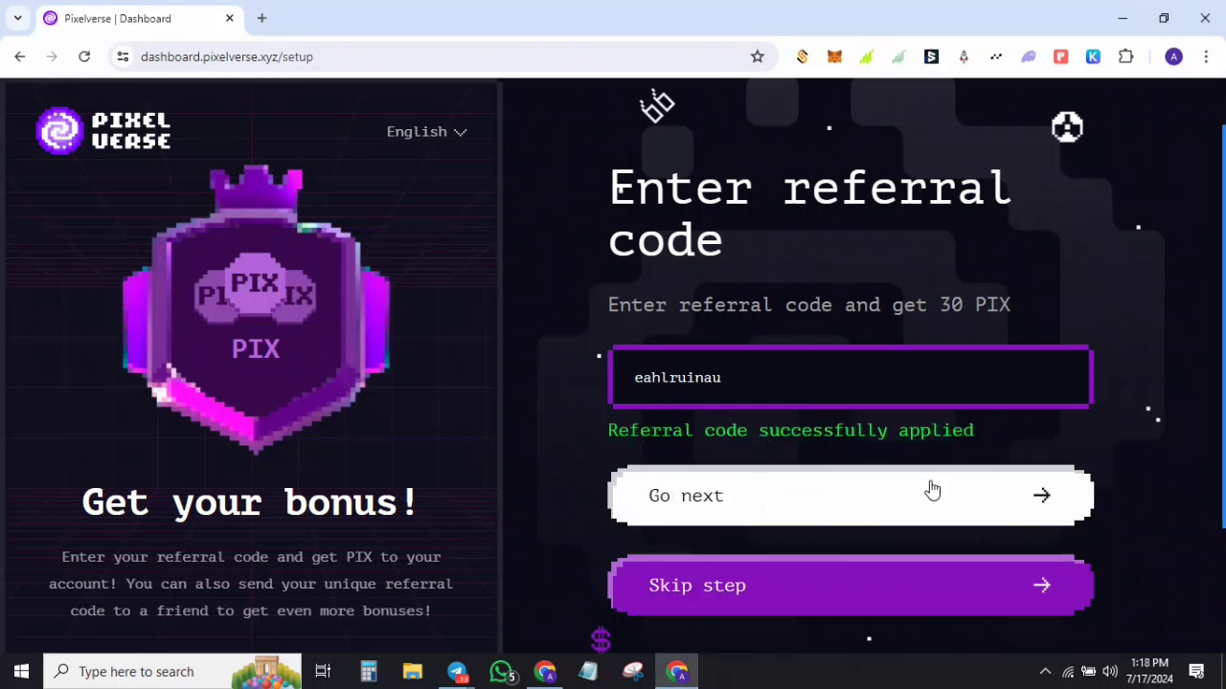
{"action": "left_click", "coordinate": [1044, 499]}
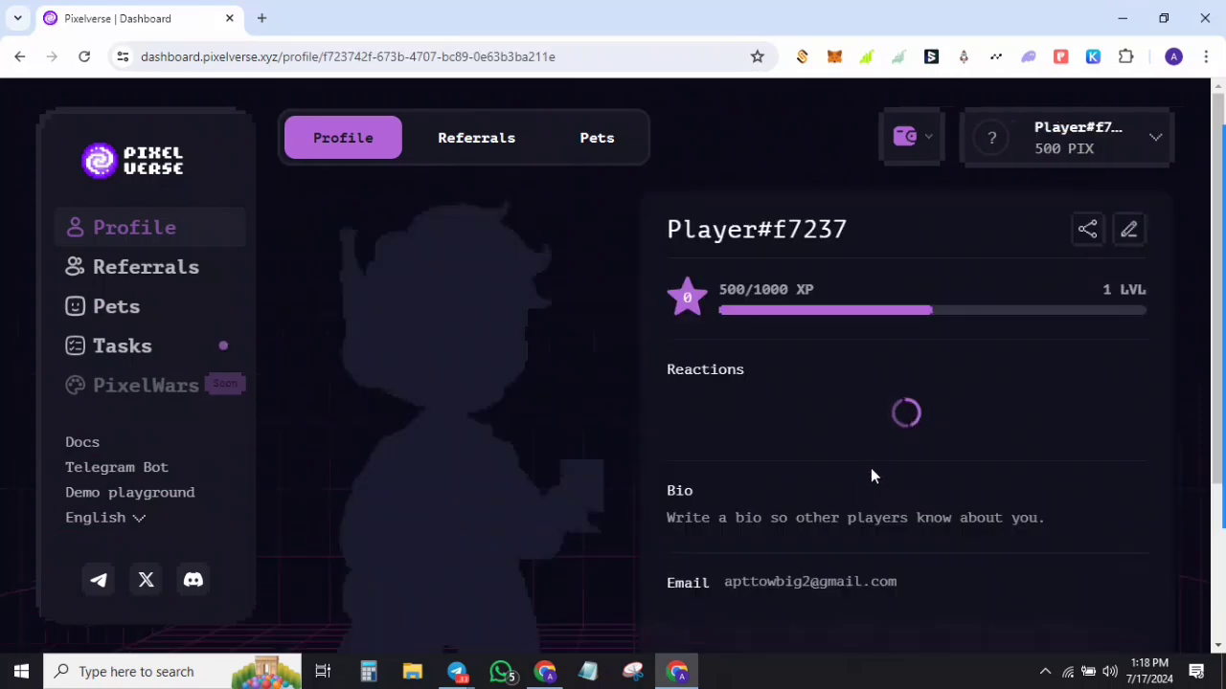
Step: Open Connect Wallet and scroll to the MetaMask, WalletConnect, Bybit and OKX tiles with their PIX bonuses
{"action": "left_click", "coordinate": [1106, 153]}
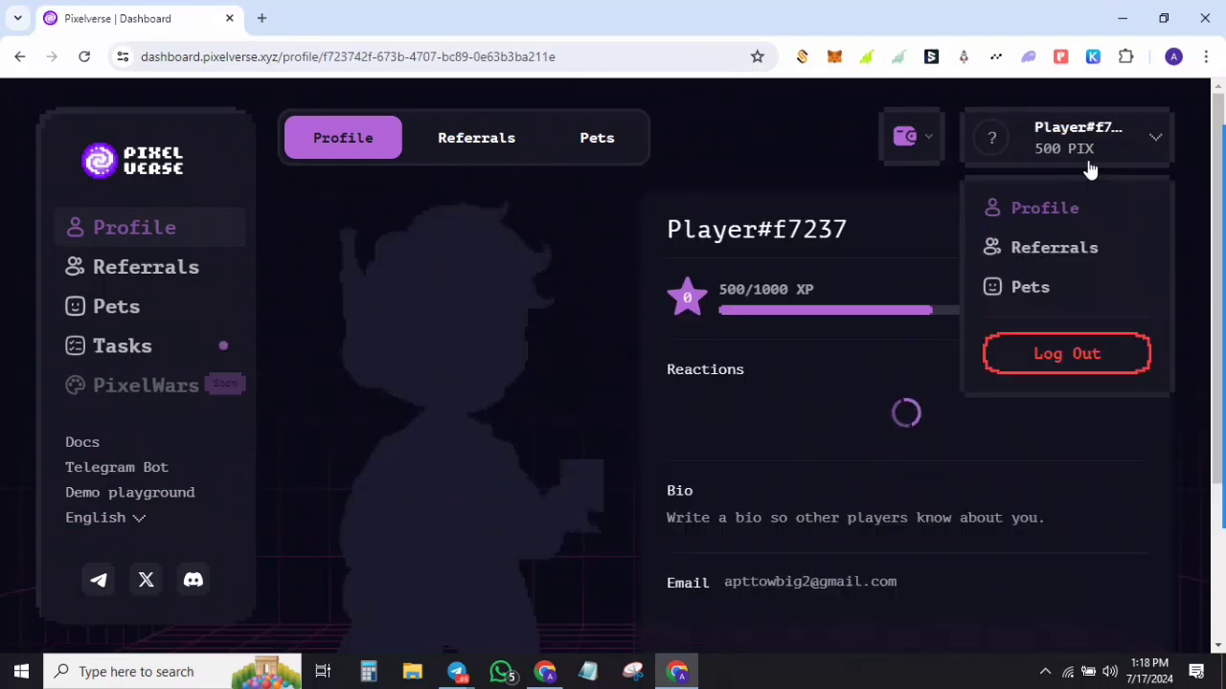
{"action": "left_click", "coordinate": [1089, 159]}
{"action": "mouse_move", "coordinate": [1192, 254]}
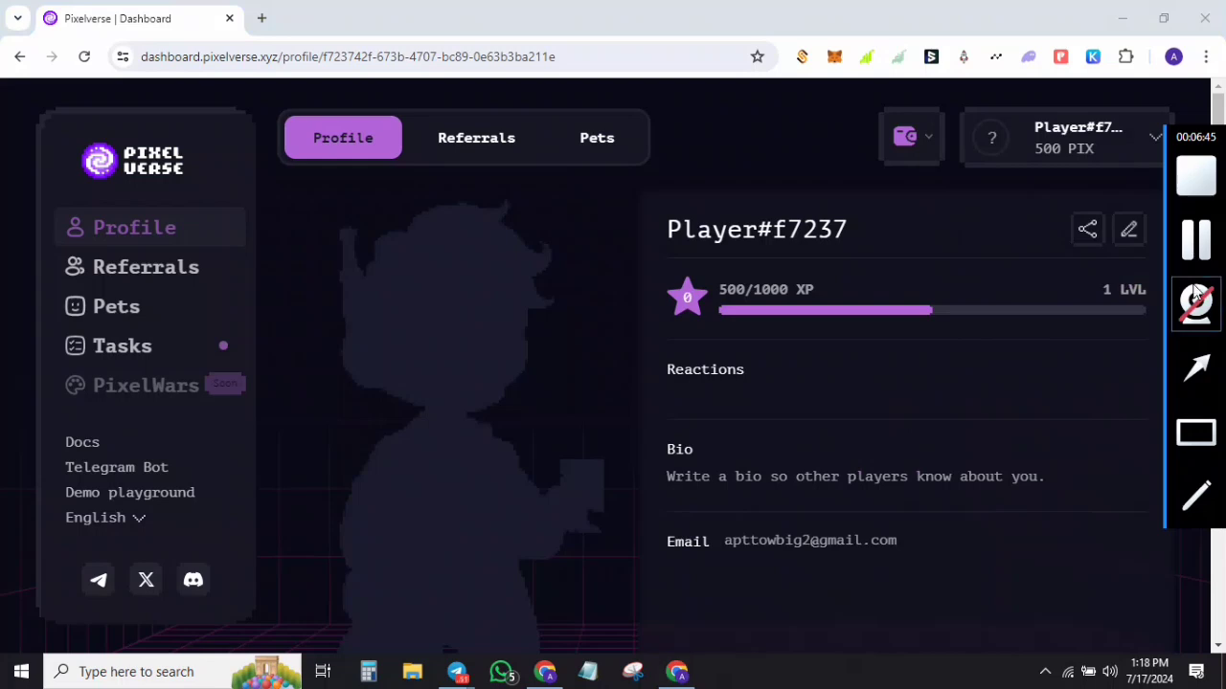
{"action": "left_click", "coordinate": [1203, 372]}
{"action": "left_click_drag", "start_coordinate": [929, 381], "coordinate": [906, 165]}
{"action": "left_click", "coordinate": [919, 142]}
{"action": "scroll", "coordinate": [774, 465], "scroll_direction": "down", "scroll_amount": 2}
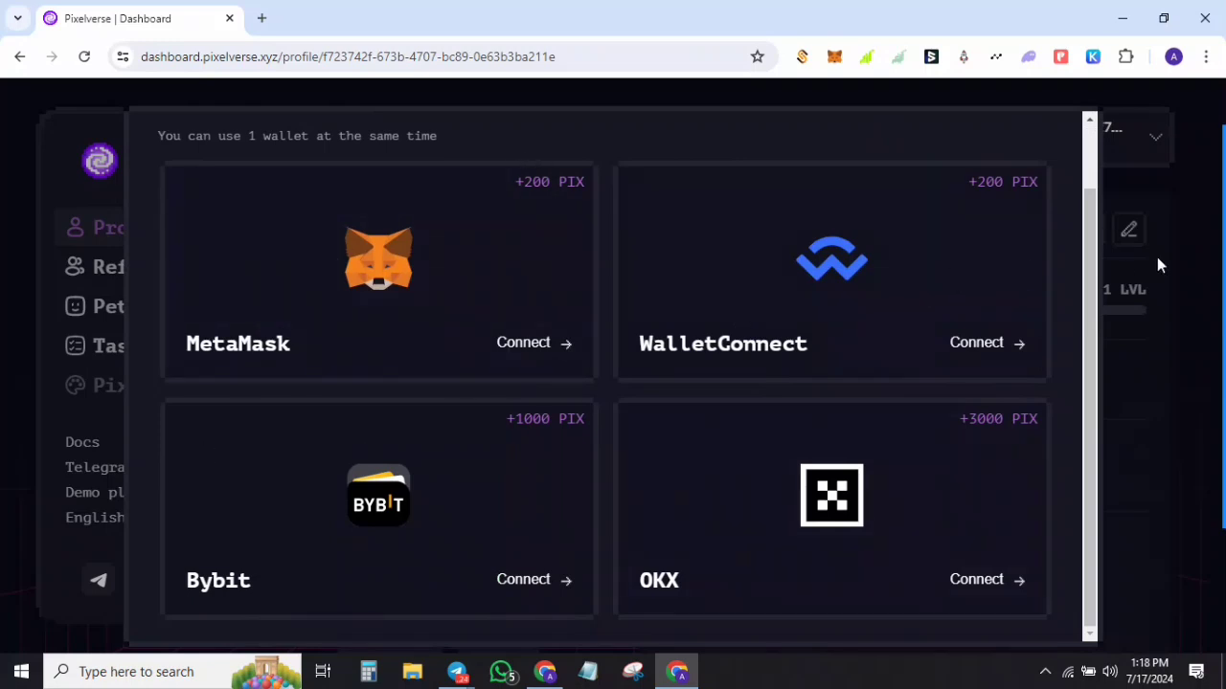
{"action": "left_click", "coordinate": [1207, 379]}
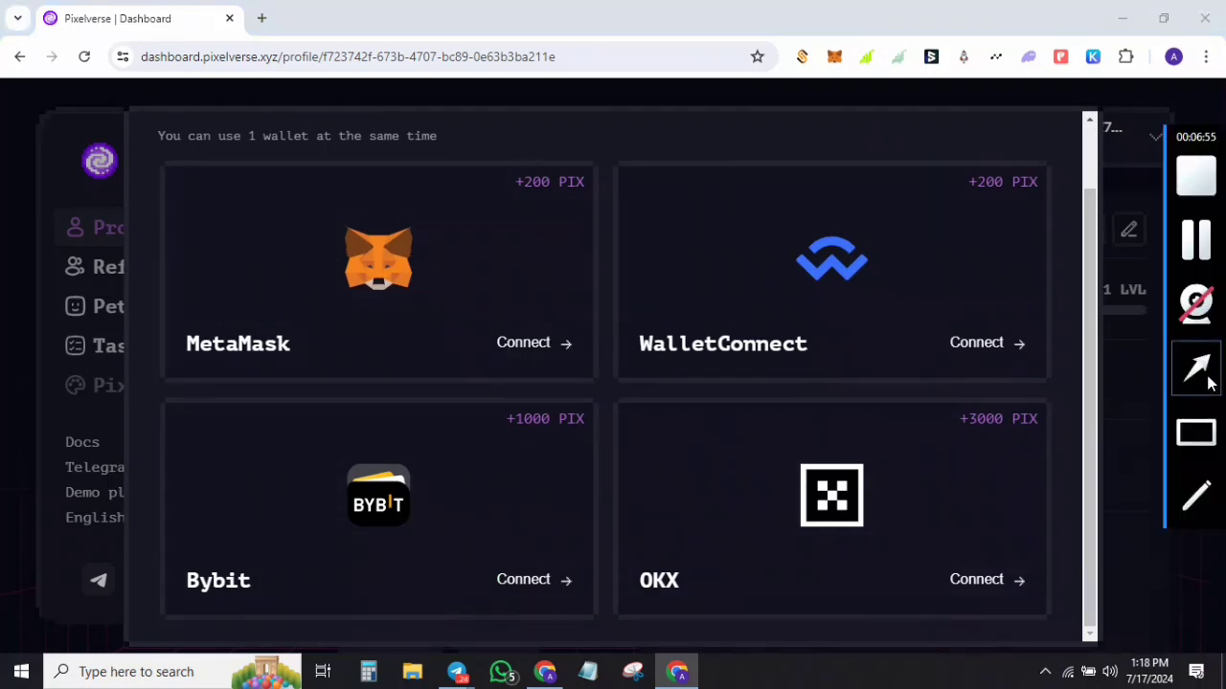
{"action": "mouse_move", "coordinate": [538, 410]}
{"action": "left_mouse_down"}
{"action": "mouse_move", "coordinate": [540, 169]}
{"action": "mouse_move", "coordinate": [569, 198]}
{"action": "mouse_move", "coordinate": [536, 197]}
{"action": "mouse_move", "coordinate": [869, 231]}
{"action": "mouse_move", "coordinate": [1031, 196]}
{"action": "mouse_move", "coordinate": [976, 188]}
{"action": "mouse_move", "coordinate": [1007, 209]}
{"action": "mouse_move", "coordinate": [488, 401]}
{"action": "mouse_move", "coordinate": [397, 484]}
{"action": "mouse_move", "coordinate": [541, 424]}
{"action": "left_mouse_up"}
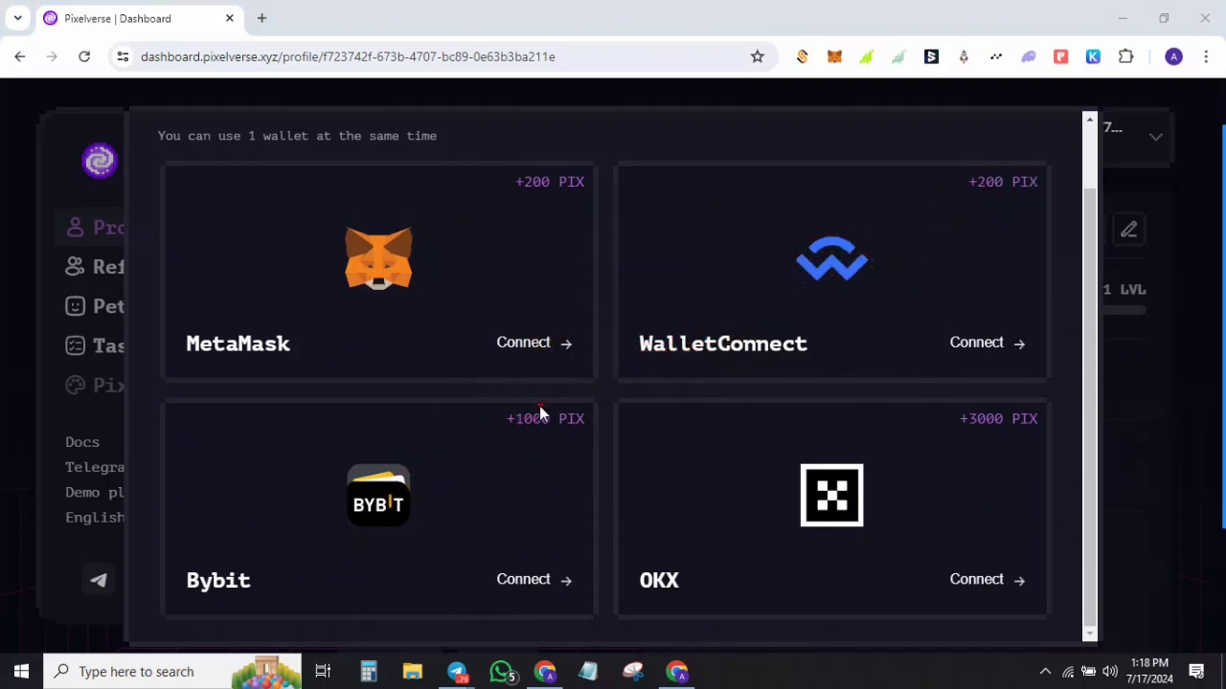
{"action": "mouse_move", "coordinate": [637, 438]}
{"action": "left_mouse_down"}
{"action": "mouse_move", "coordinate": [982, 466]}
{"action": "mouse_move", "coordinate": [684, 549]}
{"action": "mouse_move", "coordinate": [987, 441]}
{"action": "mouse_move", "coordinate": [940, 431]}
{"action": "mouse_move", "coordinate": [990, 439]}
{"action": "left_mouse_up"}
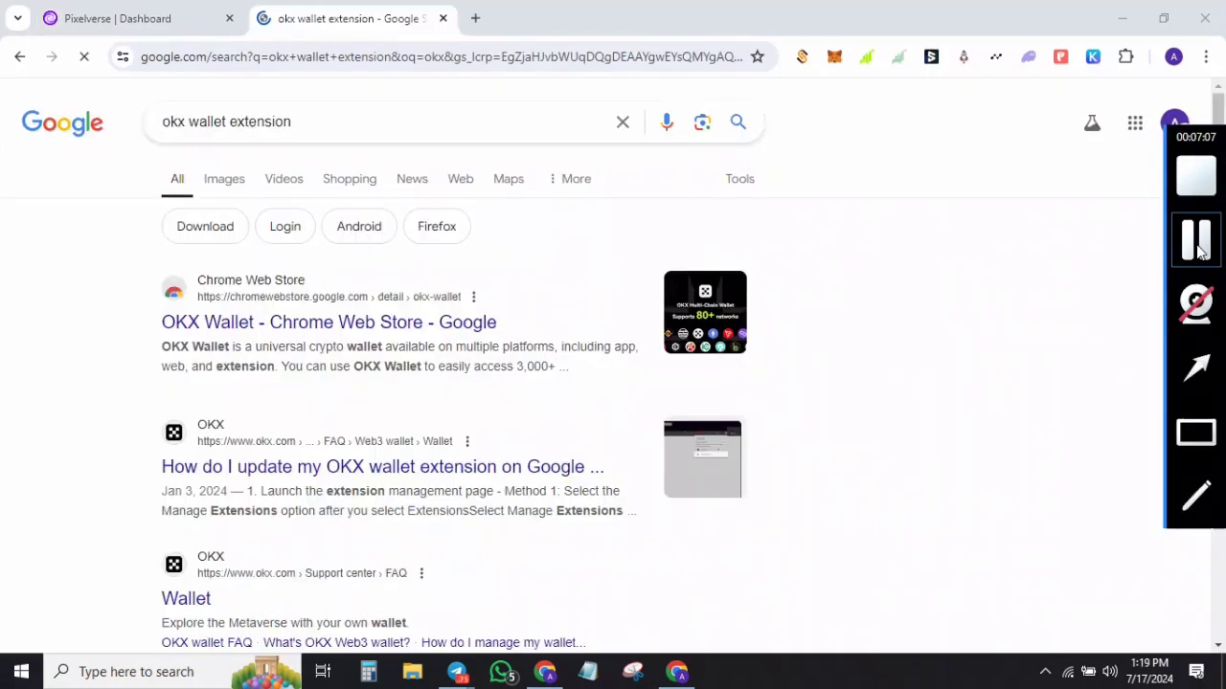
Step: Re-enable the inactive OKX Wallet extension from its Chrome Web Store page
{"action": "left_click", "coordinate": [246, 324]}
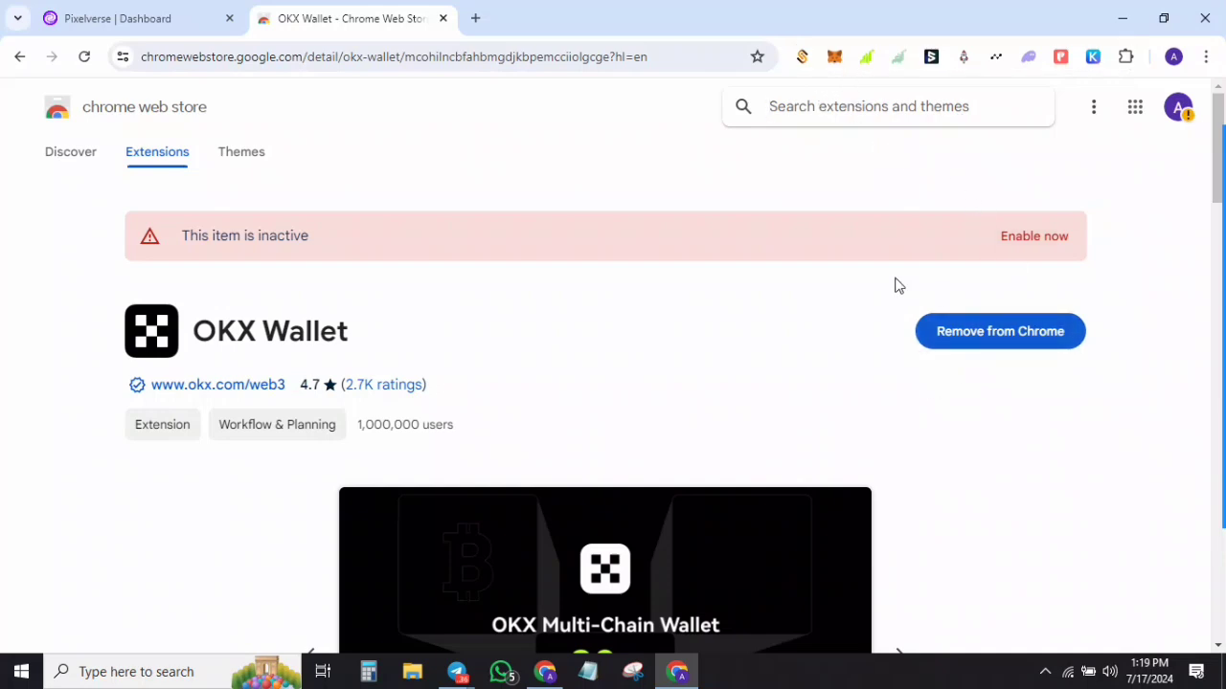
{"action": "left_click", "coordinate": [1037, 241]}
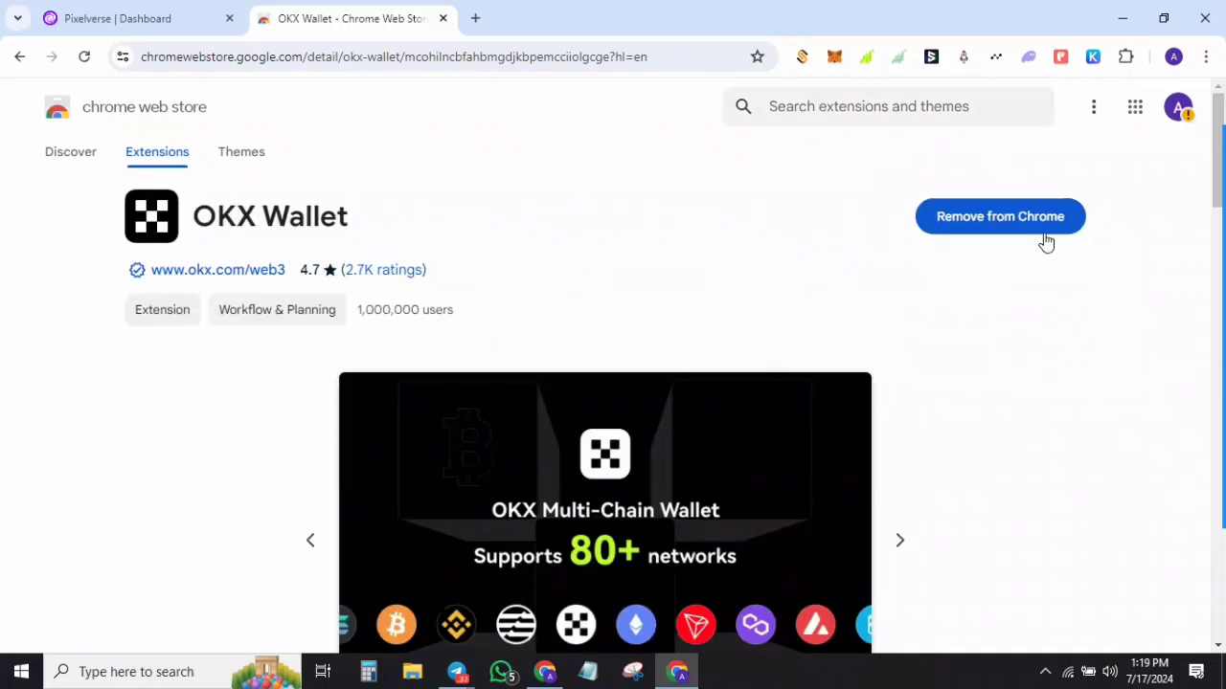
{"action": "mouse_move", "coordinate": [1215, 205]}
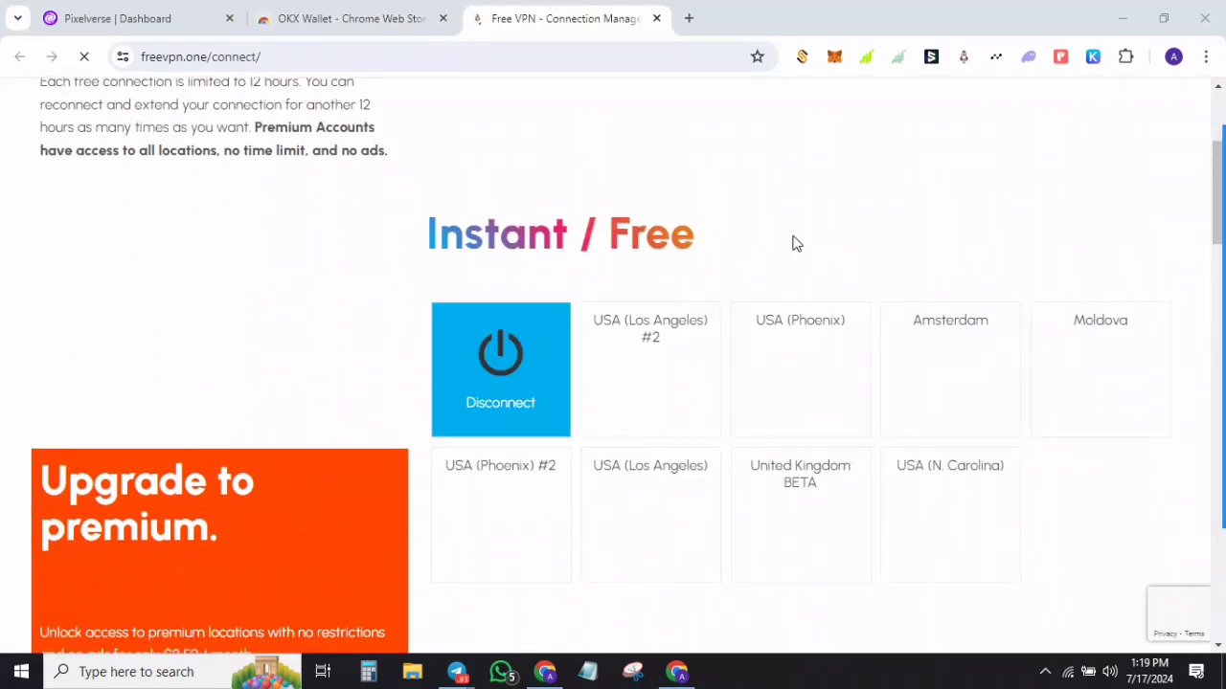
Step: Connect Free VPN through the United Kingdom server
{"action": "scroll", "coordinate": [721, 306], "scroll_direction": "down", "scroll_amount": 1}
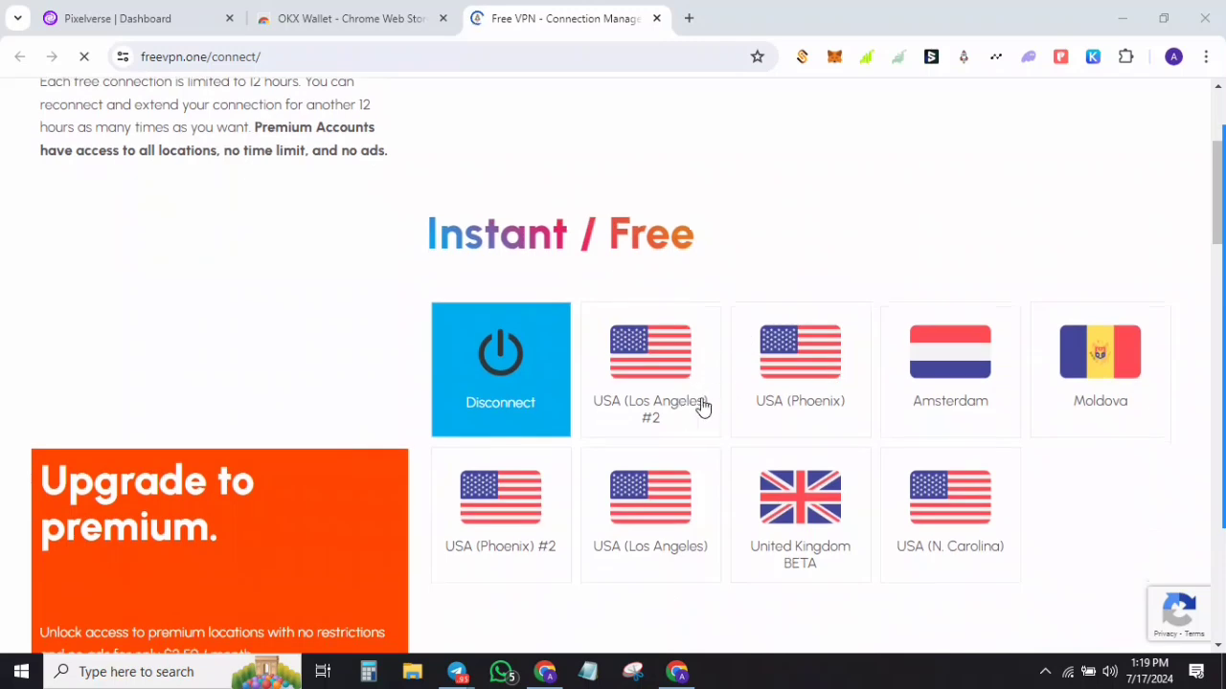
{"action": "left_click", "coordinate": [783, 514]}
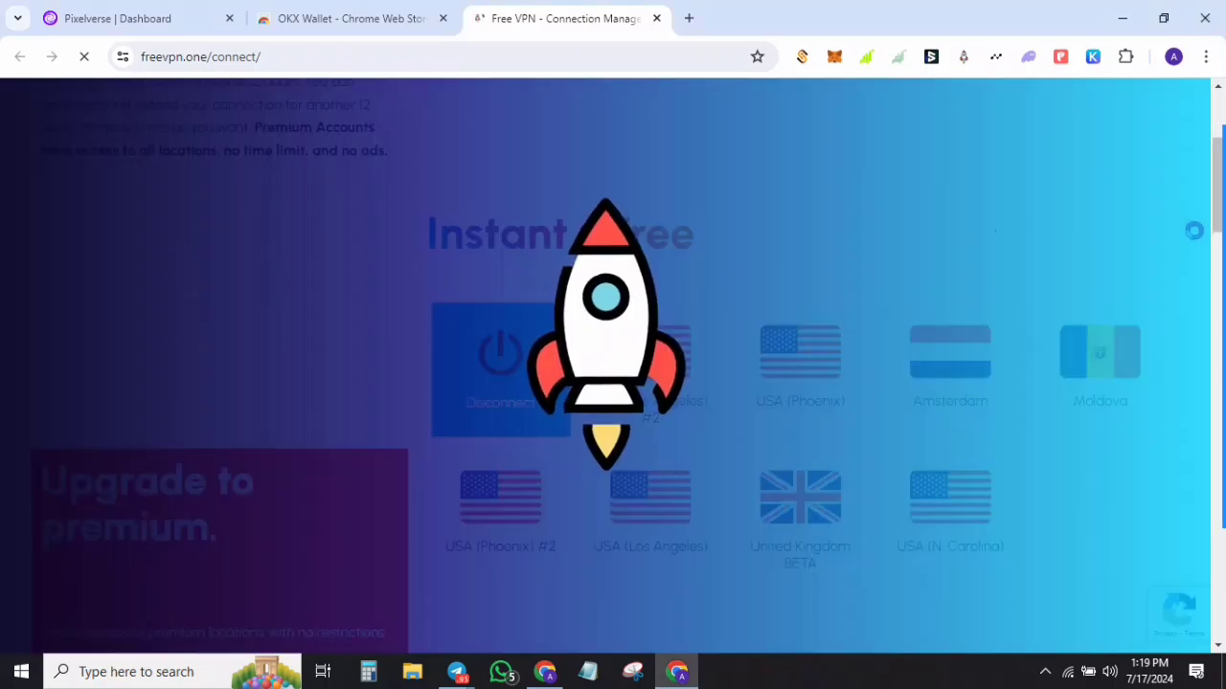
{"action": "mouse_move", "coordinate": [1205, 257]}
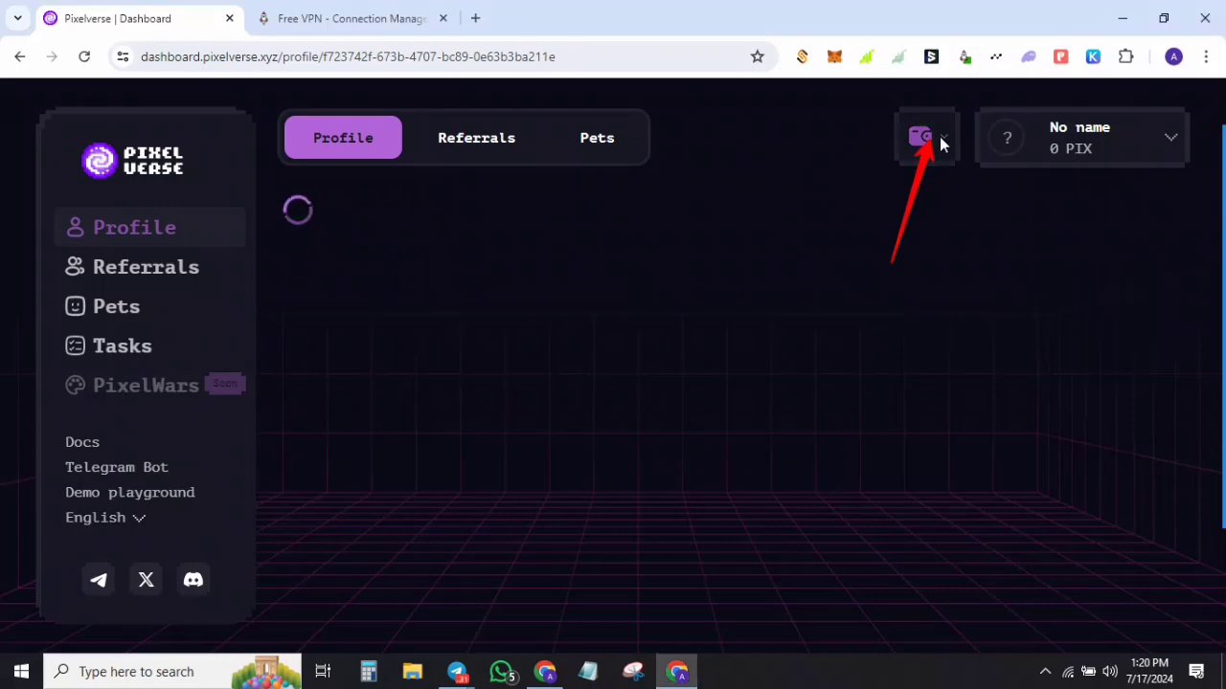
Step: Choose OKX from the dashboard's wallet connection options
{"action": "left_click", "coordinate": [939, 137]}
{"action": "scroll", "coordinate": [862, 556], "scroll_direction": "down", "scroll_amount": 1}
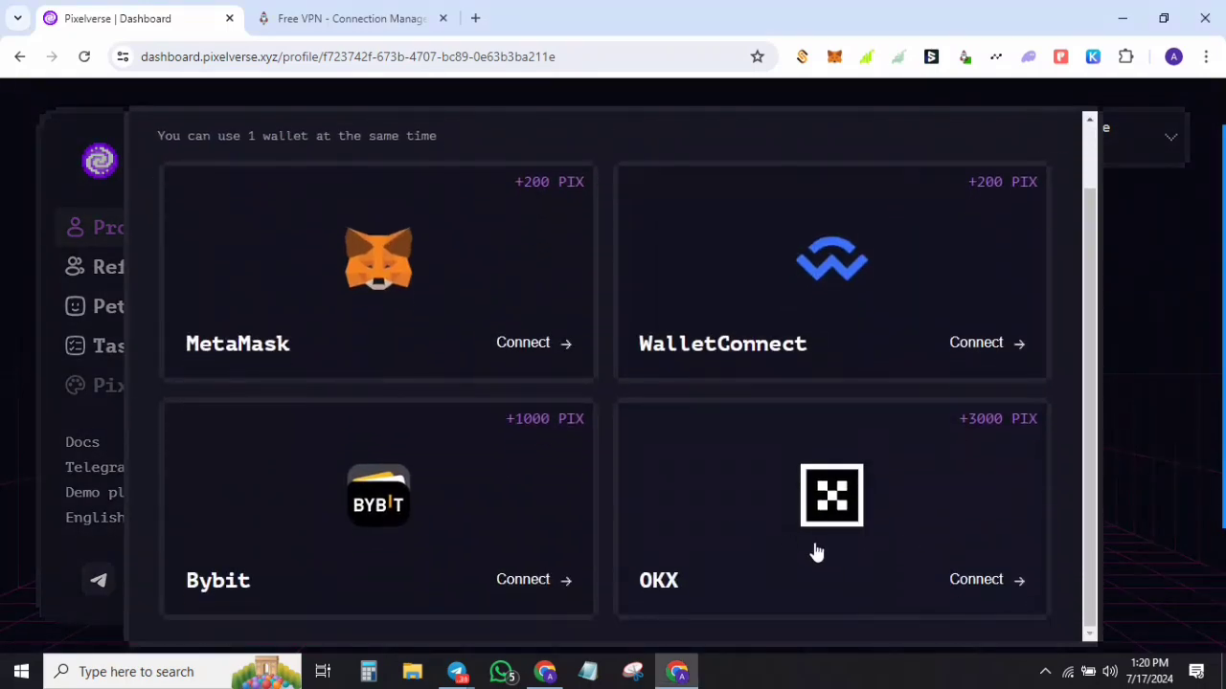
{"action": "left_click", "coordinate": [881, 547]}
Step: Unlock OKX Wallet with its password, approve the Pixelverse connection, and view the address
{"action": "left_click_drag", "start_coordinate": [1031, 12], "coordinate": [637, 14]}
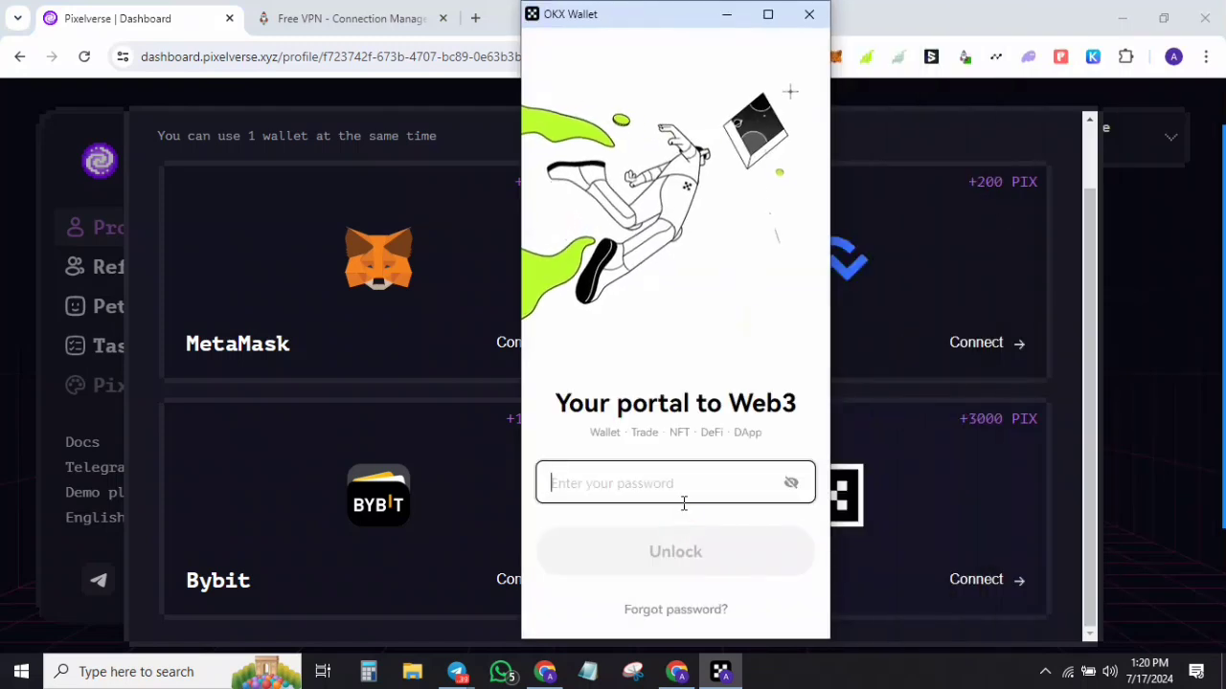
{"action": "type", "text": "•••••••"}
{"action": "key", "text": "Return"}
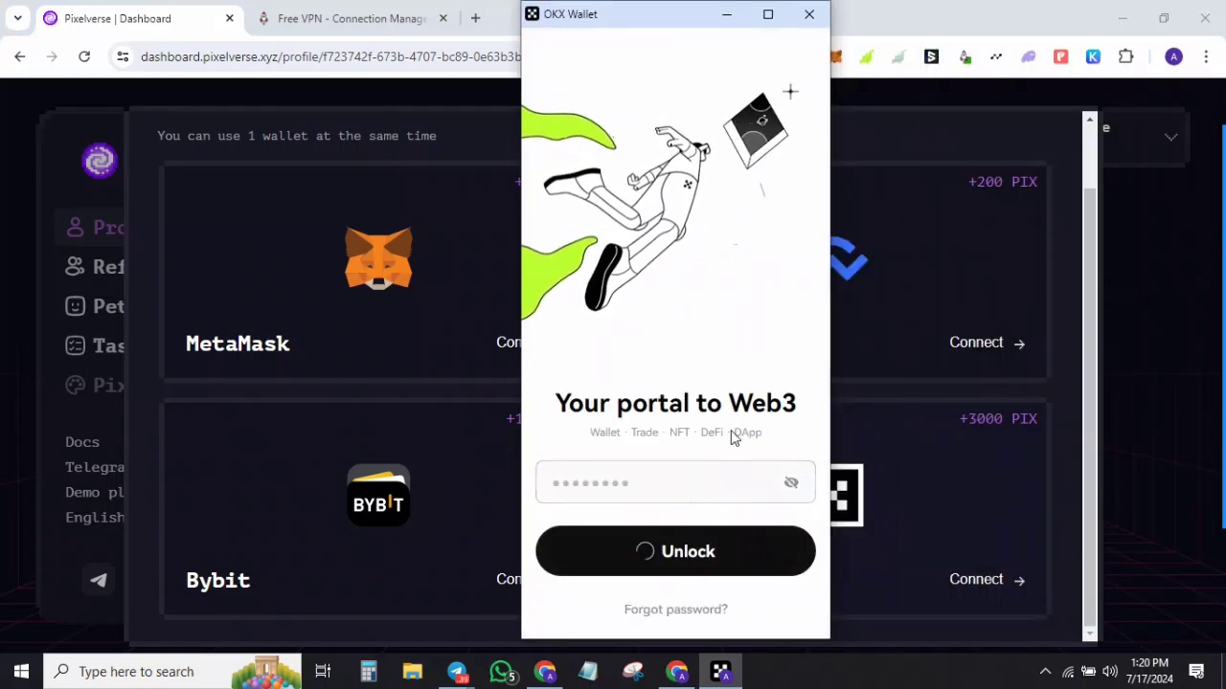
{"action": "left_click", "coordinate": [728, 603]}
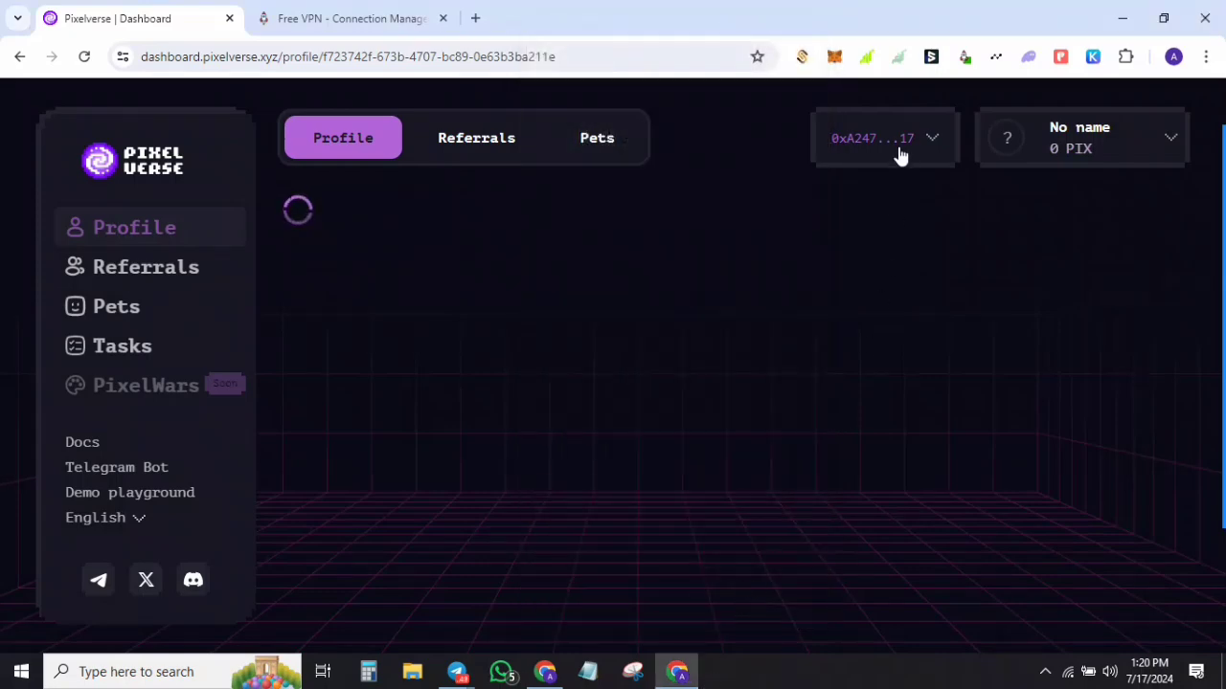
{"action": "left_click", "coordinate": [921, 159]}
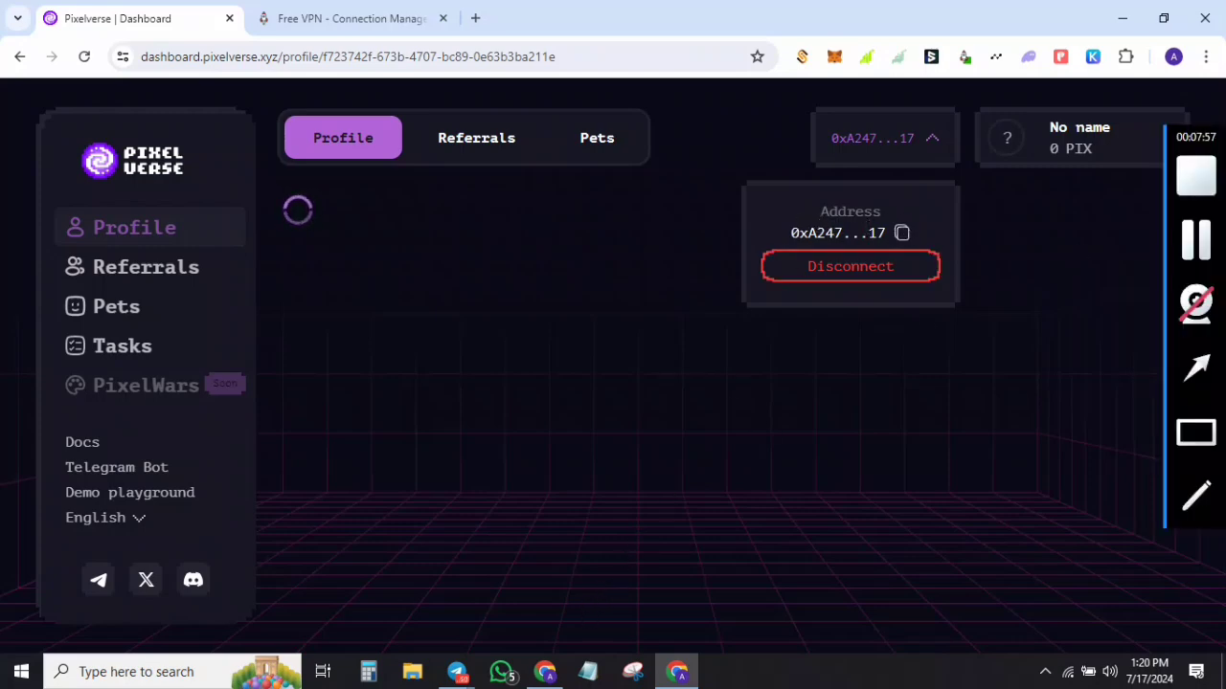
{"action": "left_click", "coordinate": [1202, 243]}
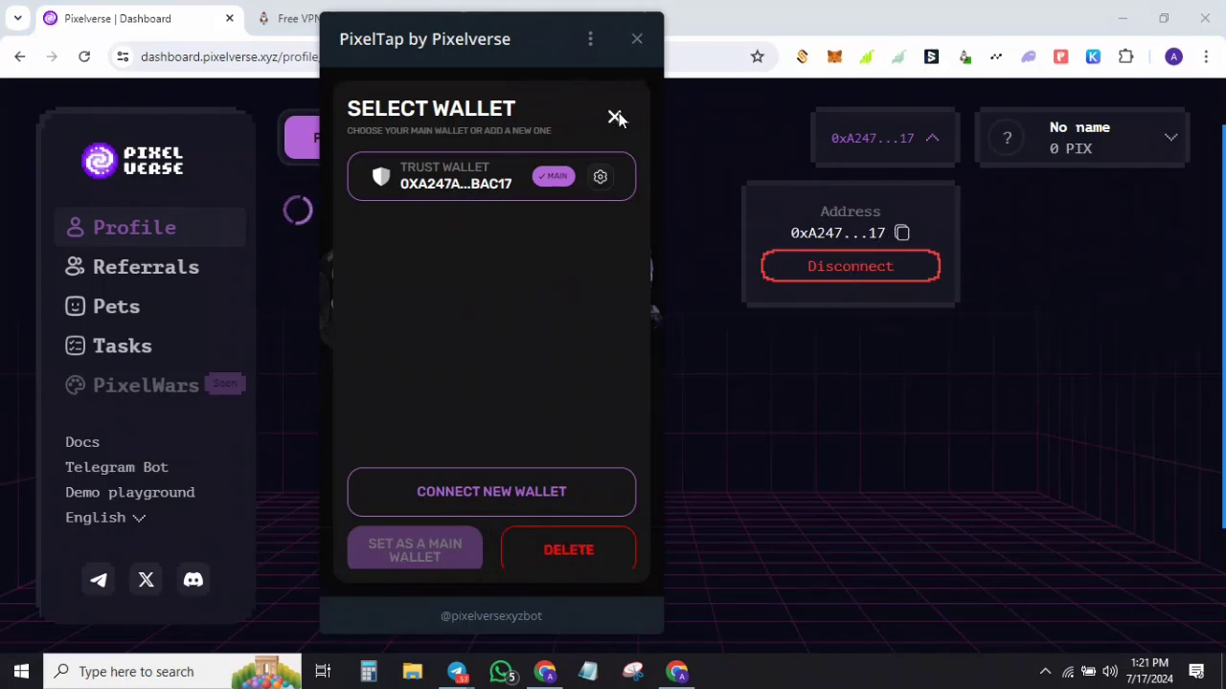
Step: Open the Pixelverse account menu
{"action": "mouse_move", "coordinate": [1203, 243]}
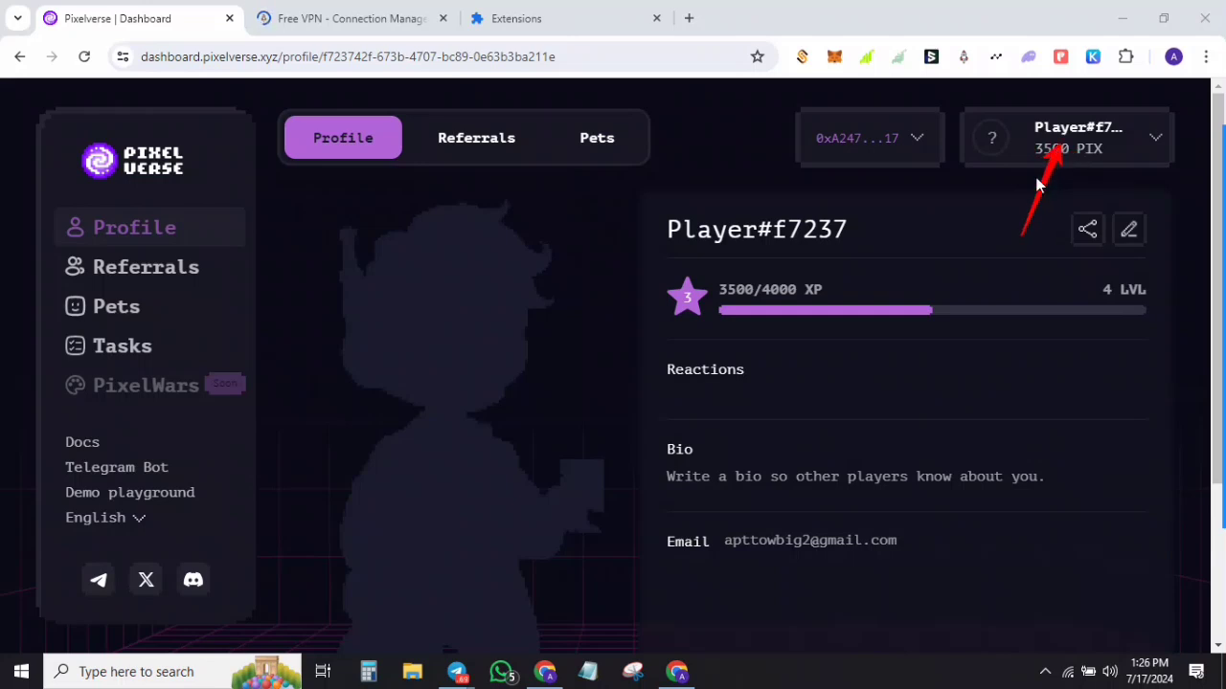
{"action": "left_click", "coordinate": [1154, 137]}
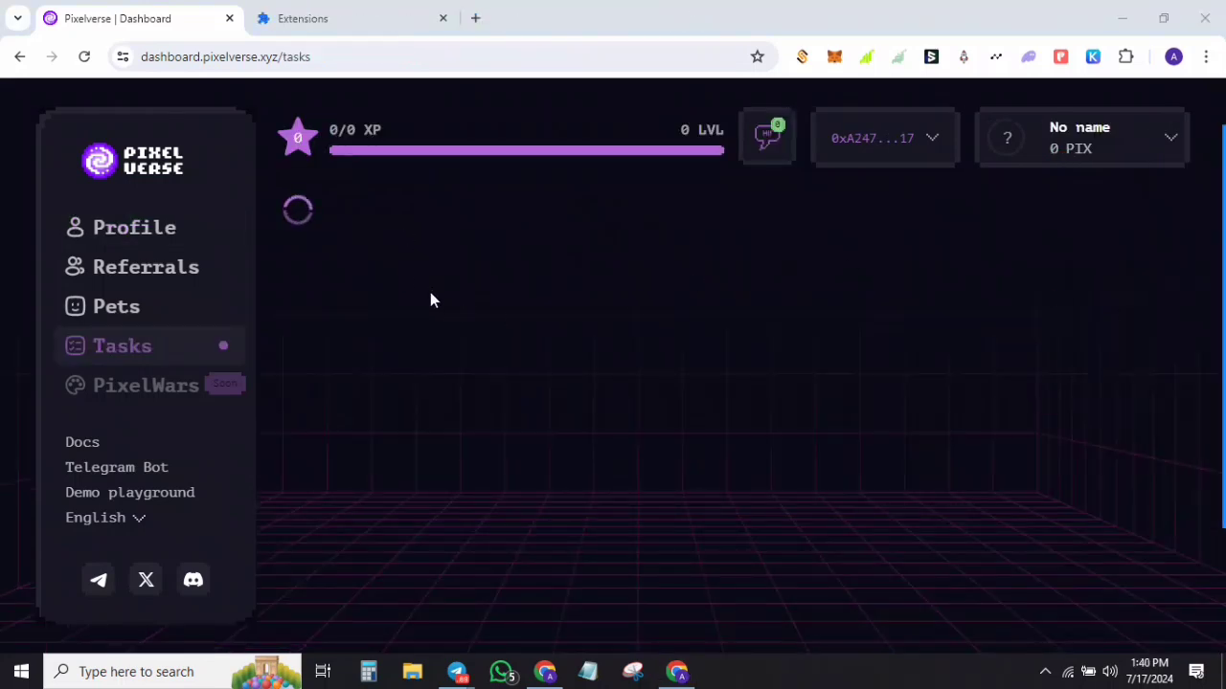
{"action": "left_click", "coordinate": [118, 355]}
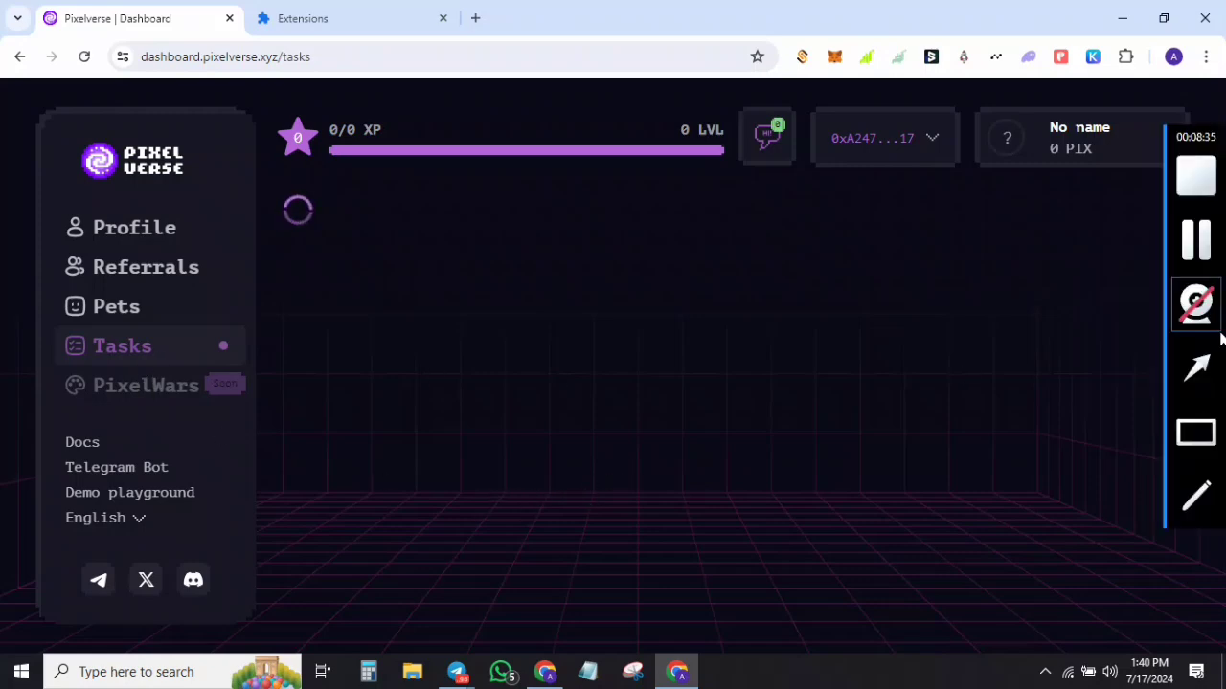
{"action": "left_click", "coordinate": [1079, 143]}
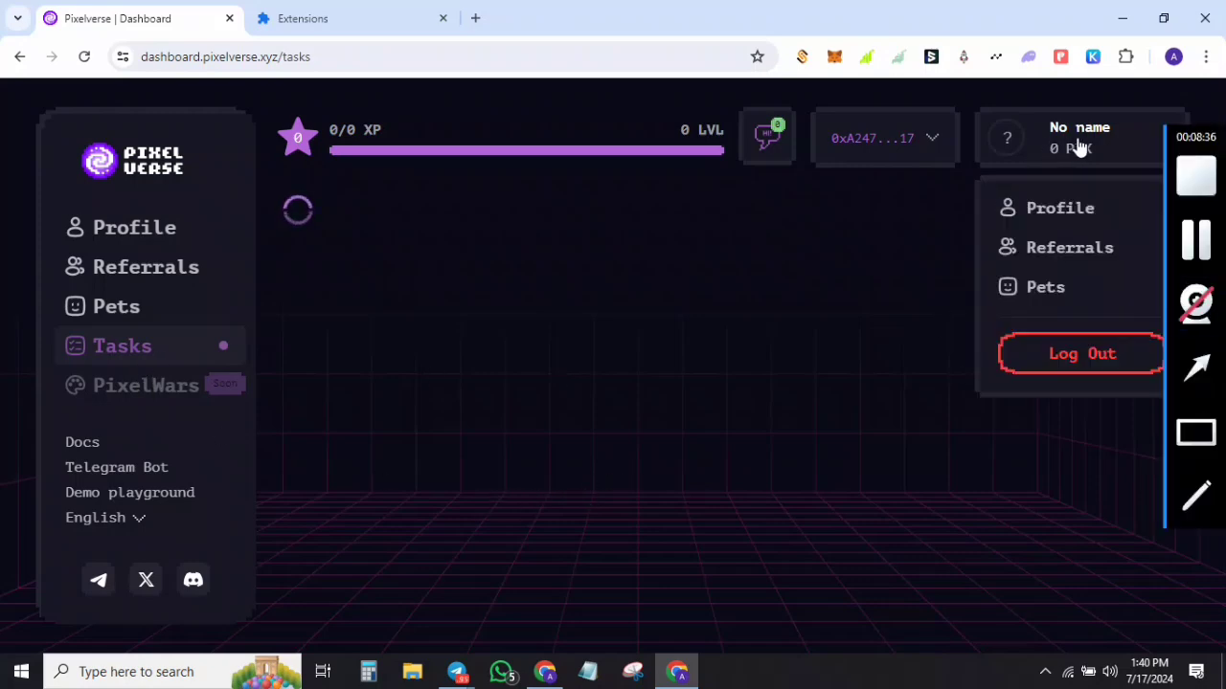
{"action": "left_click", "coordinate": [1143, 140]}
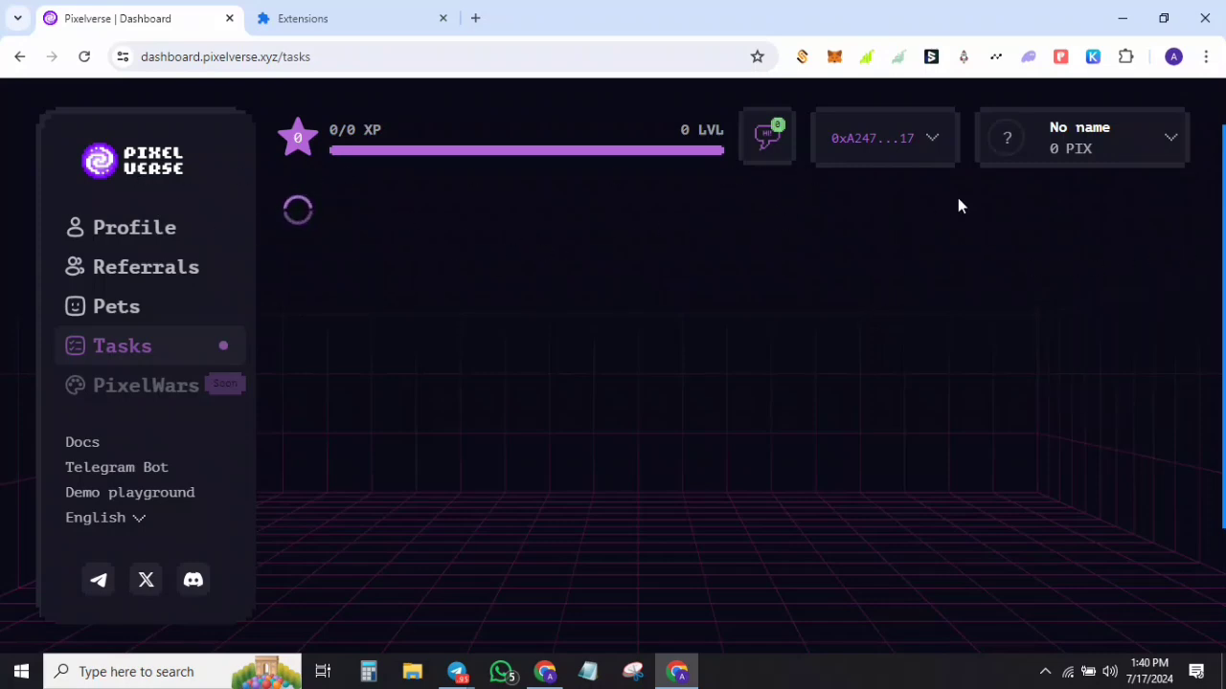
Step: Switch off OKX Wallet in Manage Extensions and return to the Pixelverse Dashboard tab
{"action": "left_click", "coordinate": [1126, 60]}
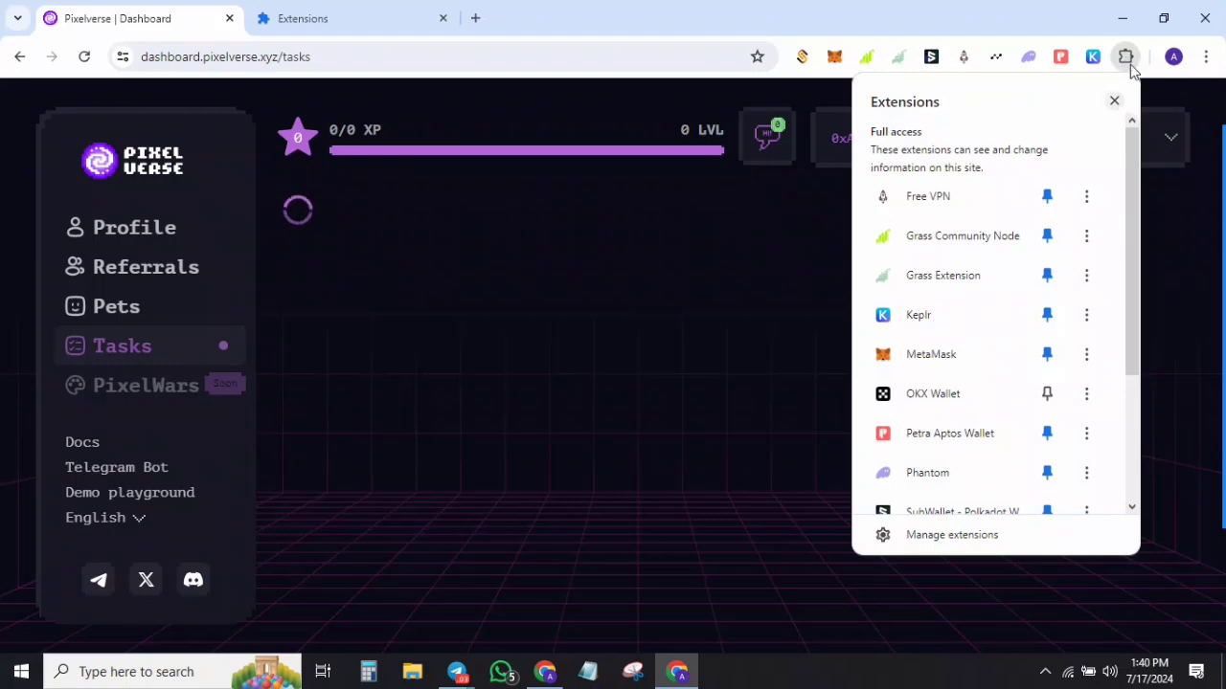
{"action": "left_click", "coordinate": [1207, 59]}
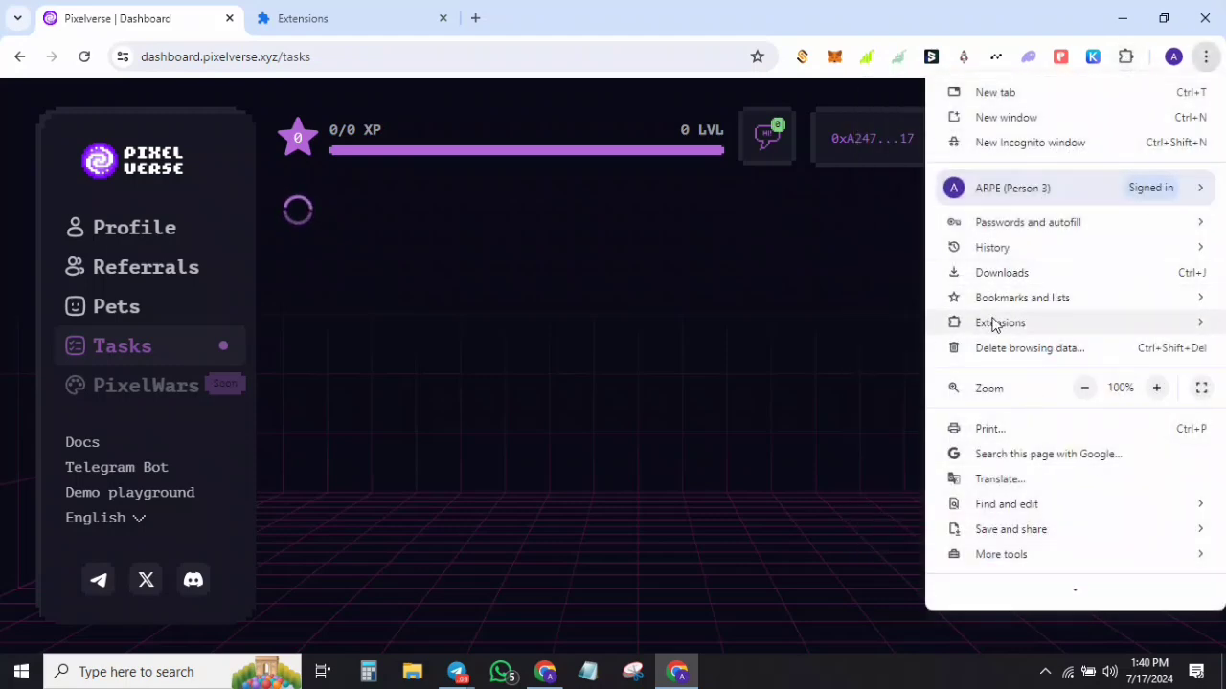
{"action": "mouse_move", "coordinate": [1006, 329]}
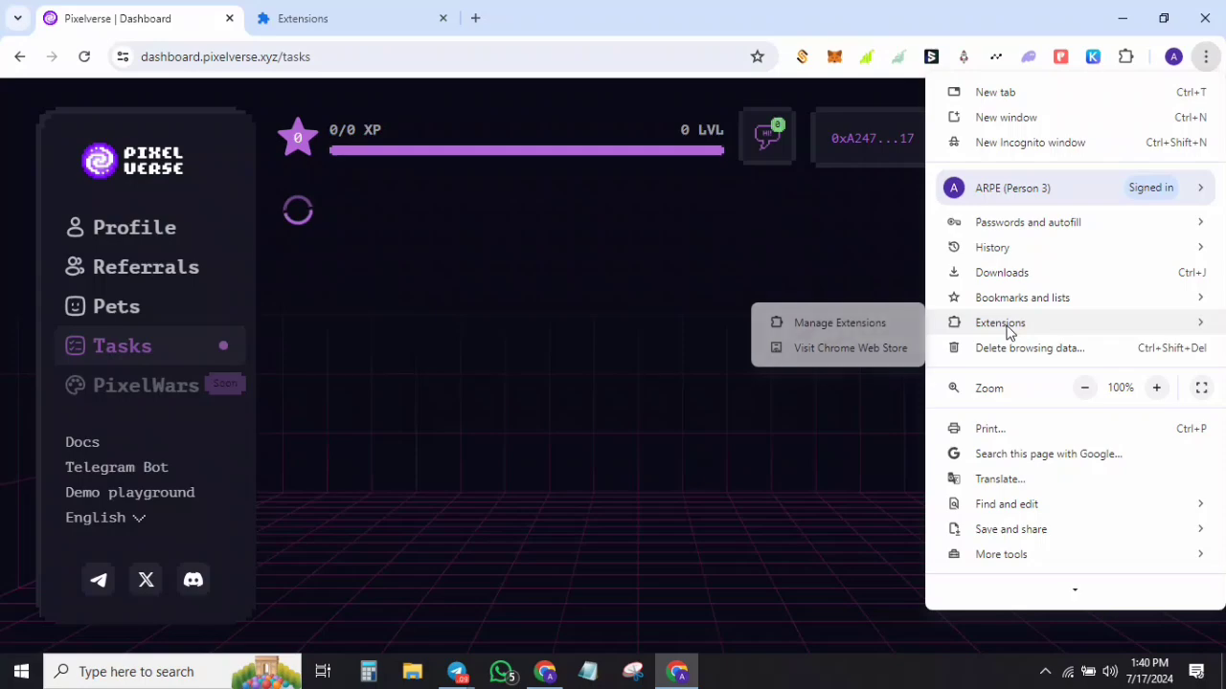
{"action": "left_click", "coordinate": [841, 327]}
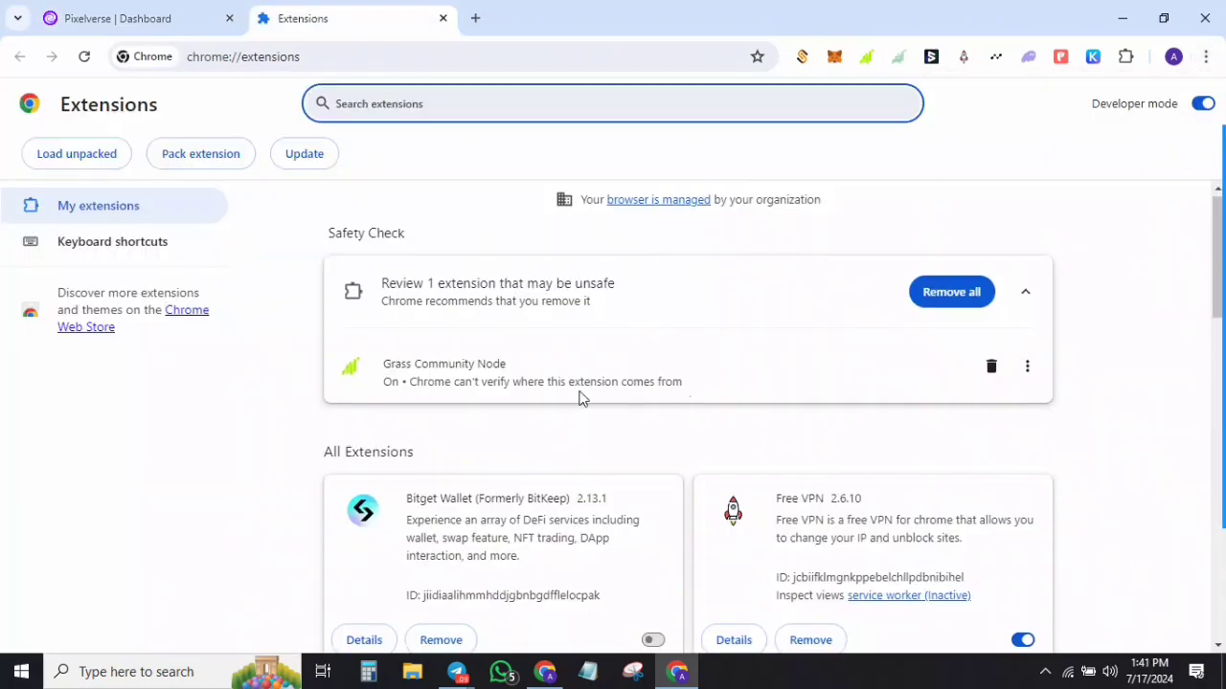
{"action": "scroll", "coordinate": [561, 377], "scroll_direction": "down", "scroll_amount": 10}
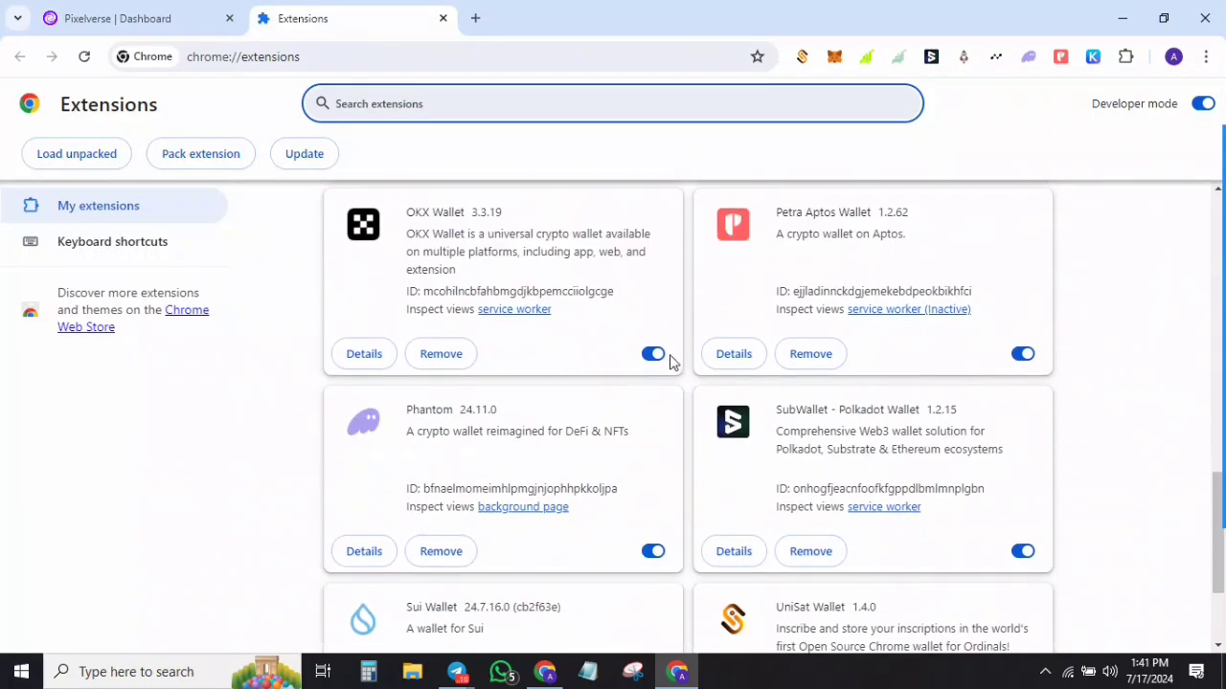
{"action": "left_click", "coordinate": [653, 356]}
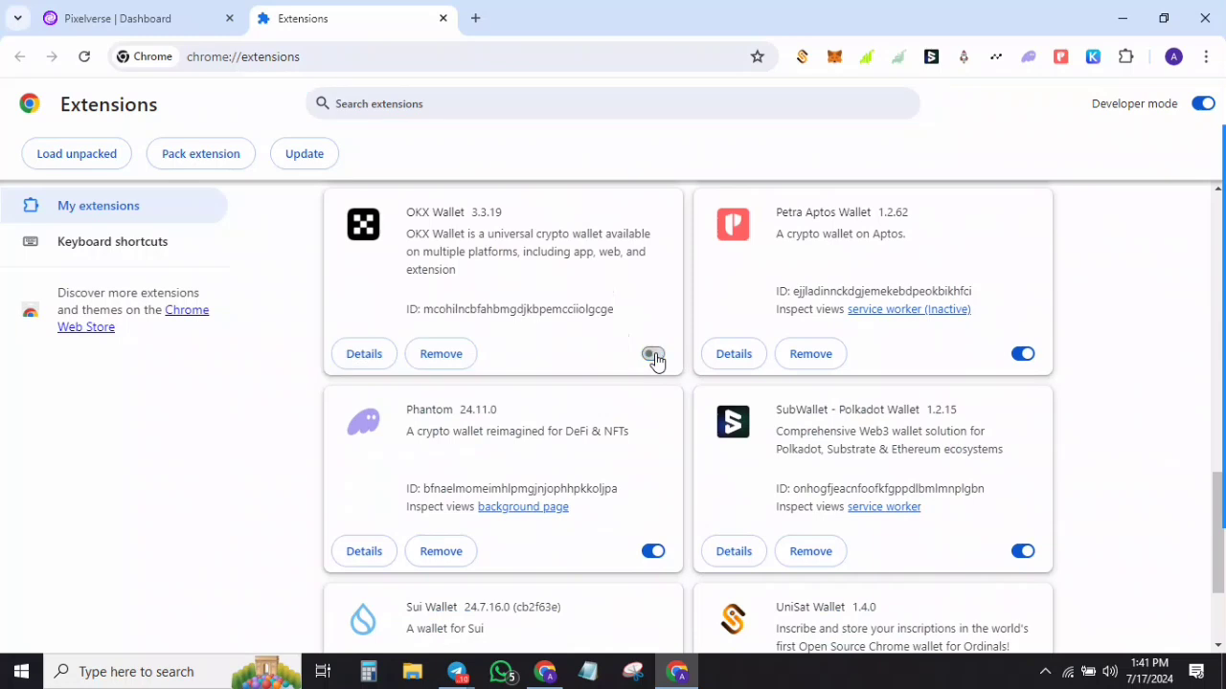
{"action": "left_click", "coordinate": [159, 12]}
Step: Claim the mined coins for a 127.94M balance and check the level 2 tasks at 2/3
{"action": "mouse_move", "coordinate": [1211, 266]}
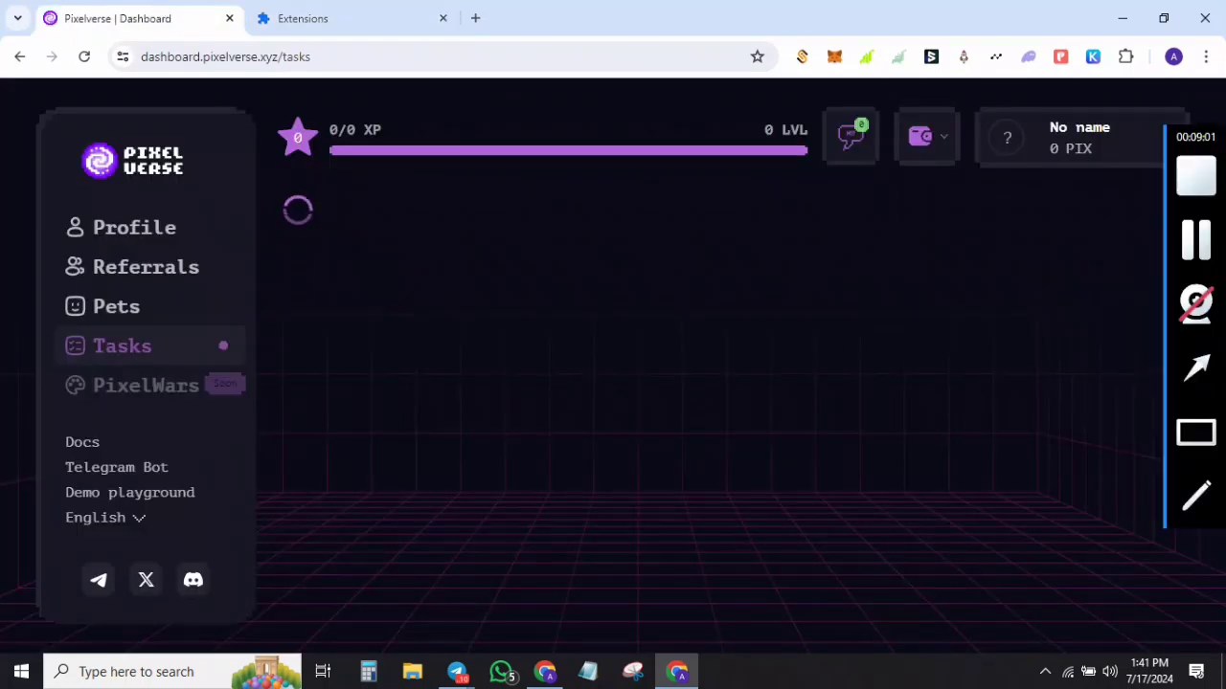
{"action": "left_click", "coordinate": [1197, 242]}
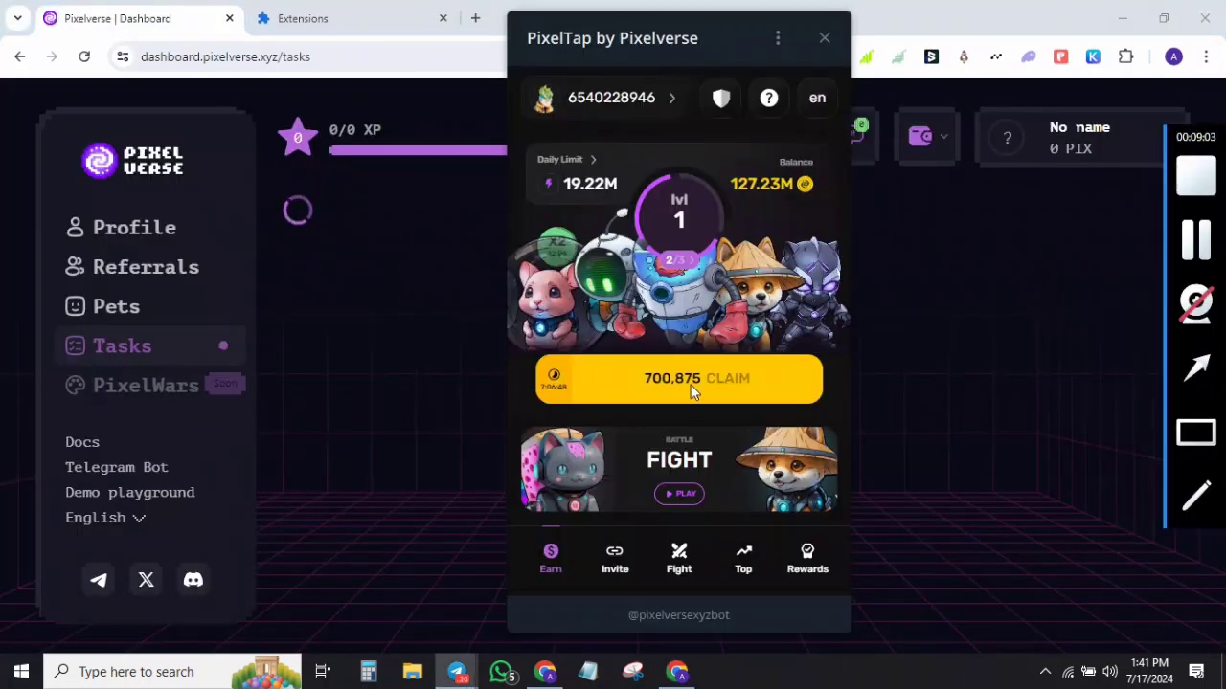
{"action": "left_click", "coordinate": [691, 384]}
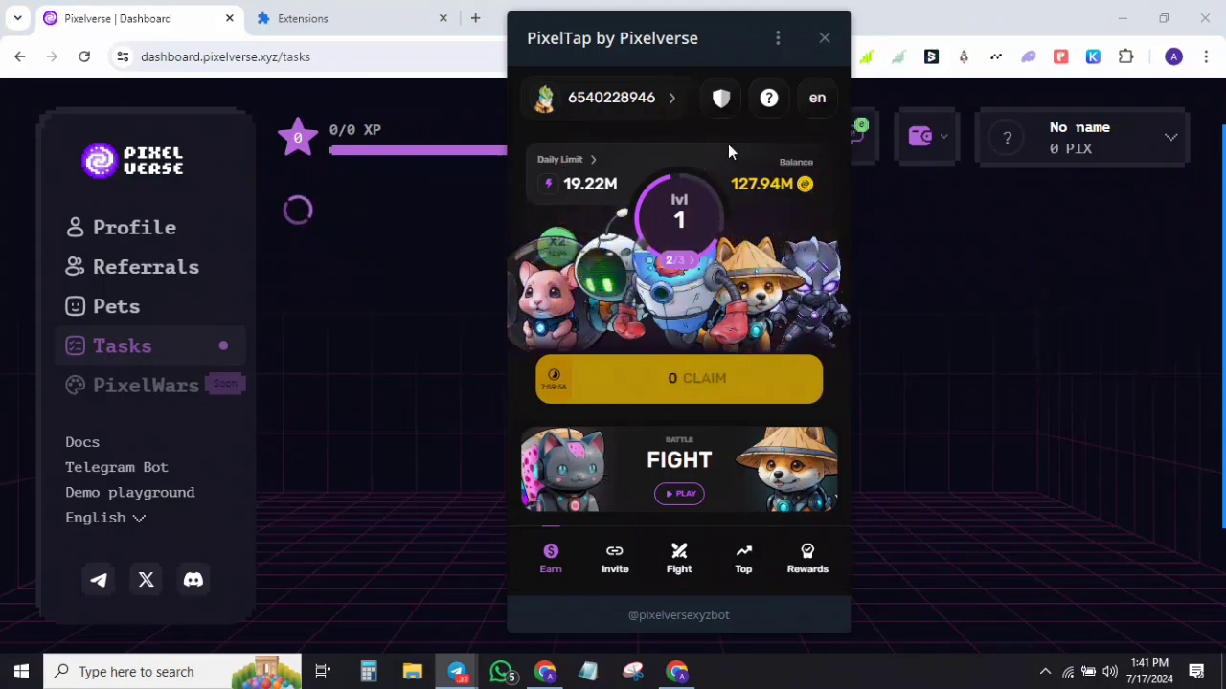
{"action": "left_click_drag", "start_coordinate": [716, 38], "coordinate": [581, 66]}
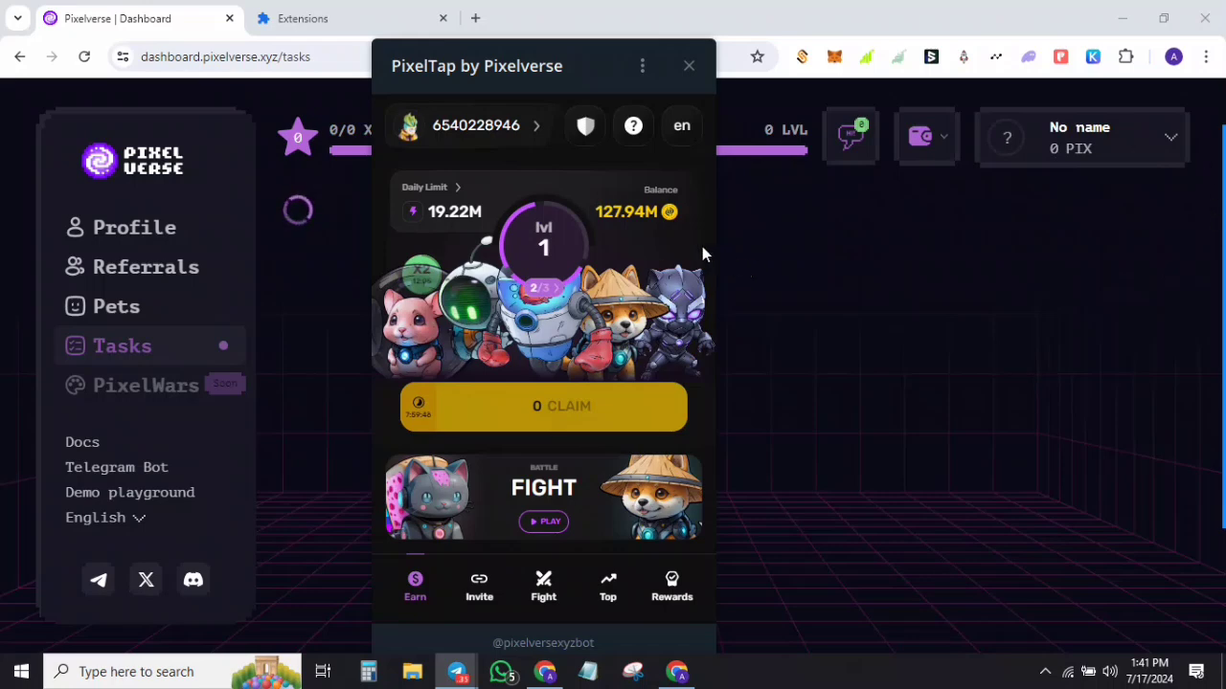
{"action": "left_click", "coordinate": [536, 264]}
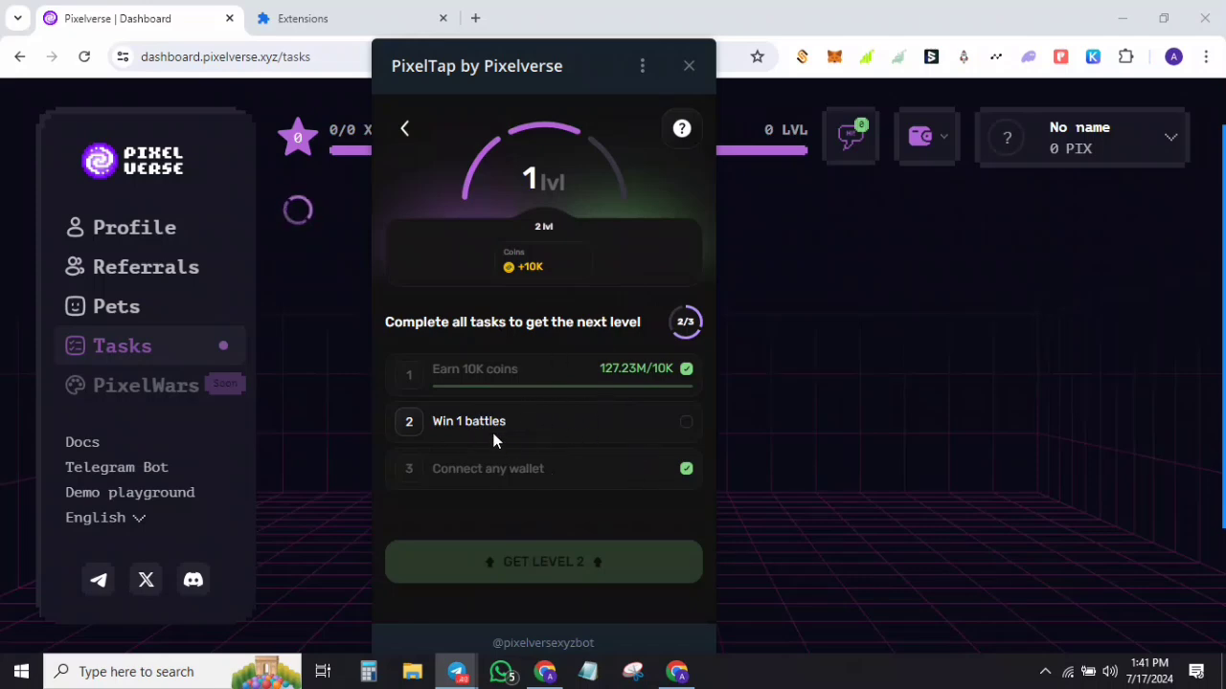
{"action": "left_click", "coordinate": [407, 134]}
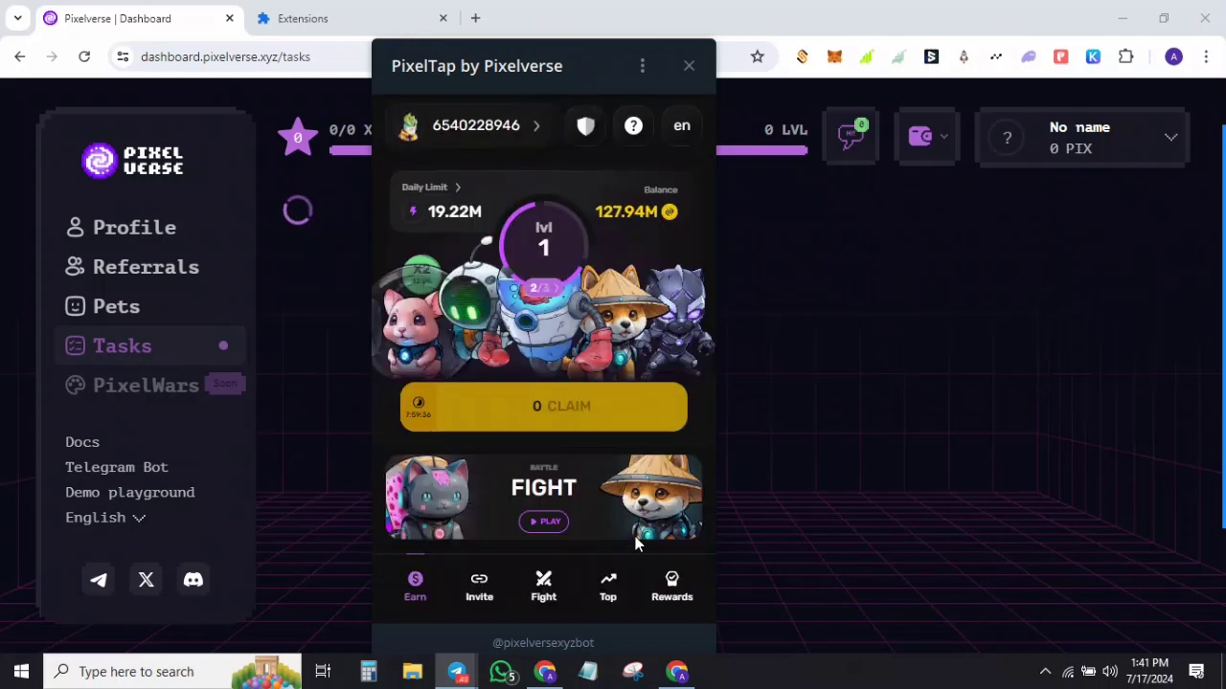
Step: Switch PixelTap to the Fight screen and move its window to the right
{"action": "left_click", "coordinate": [672, 586]}
{"action": "left_click", "coordinate": [543, 585]}
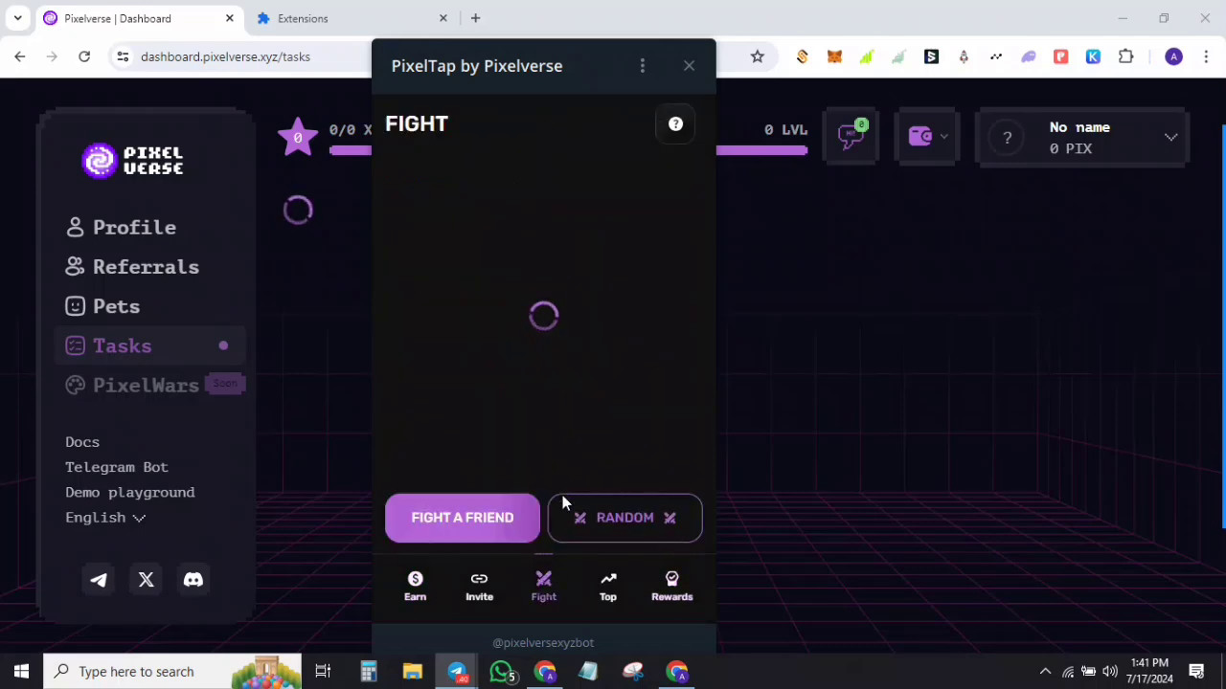
{"action": "mouse_move", "coordinate": [1202, 250]}
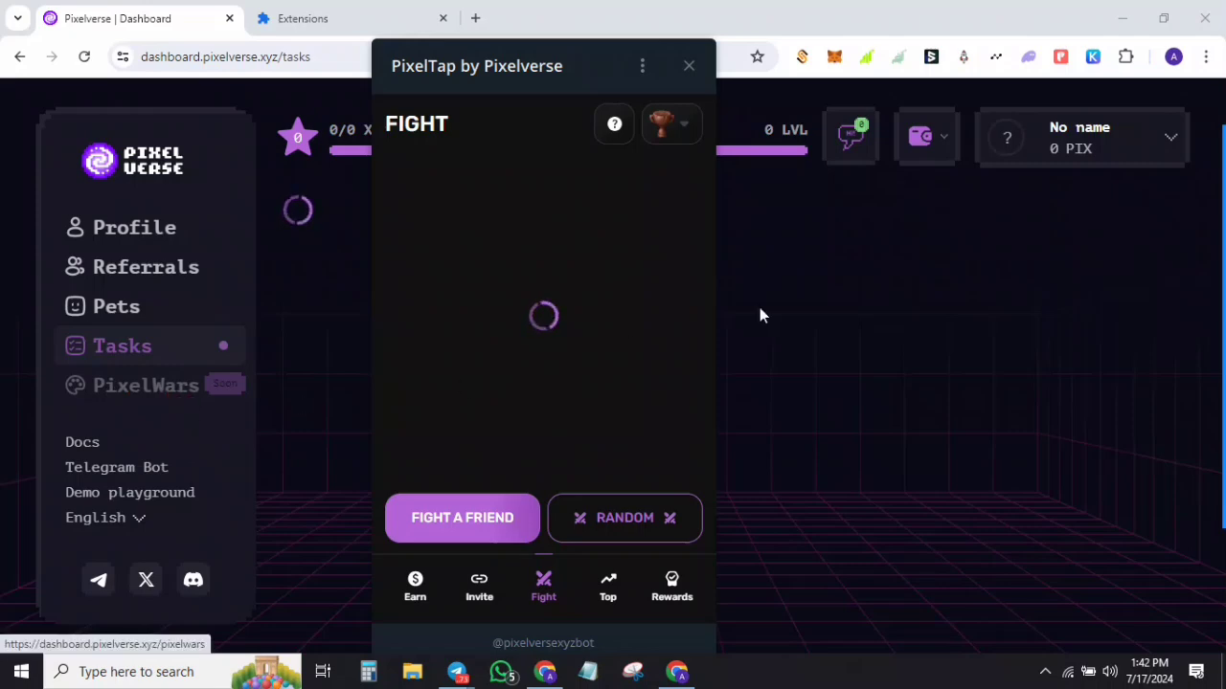
{"action": "left_click_drag", "start_coordinate": [505, 63], "coordinate": [800, 63]}
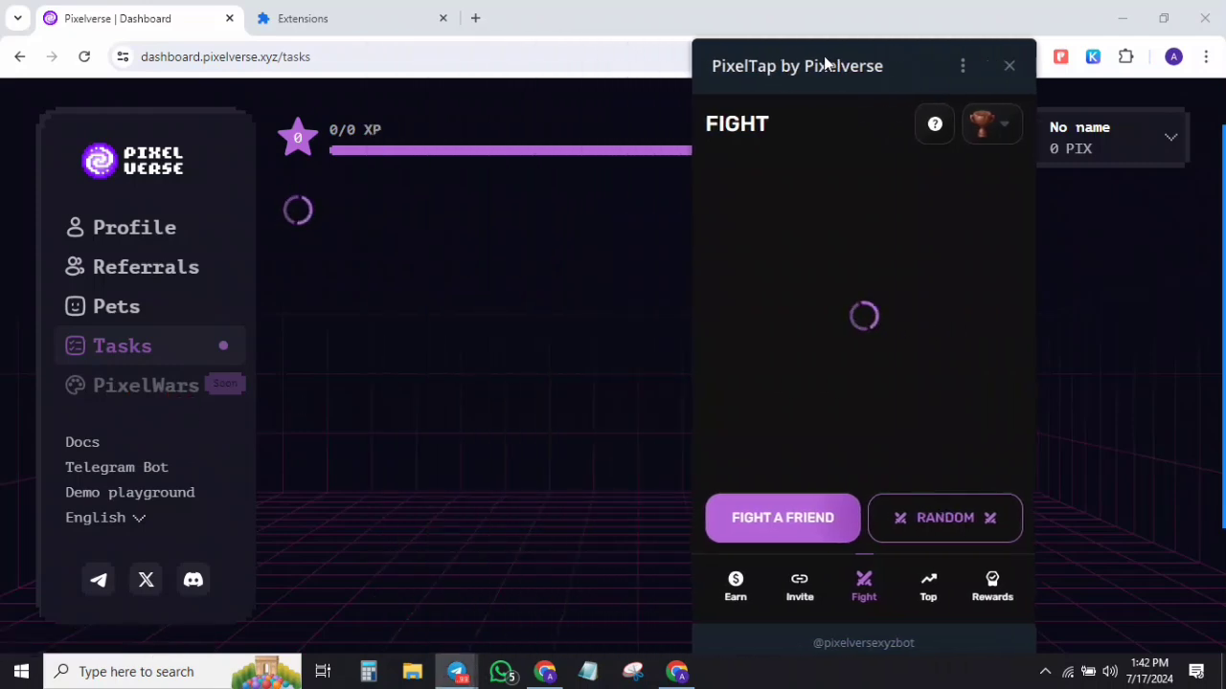